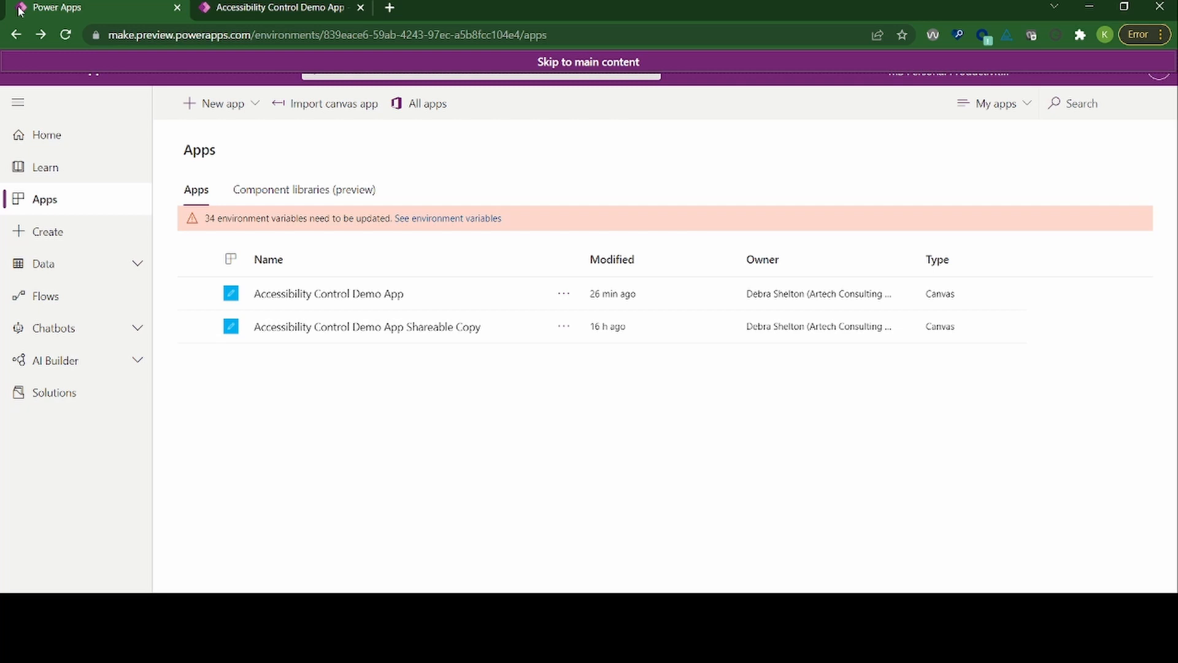
Step: Open the Accessibility Control Demo App for editing from the apps list
key("Return")
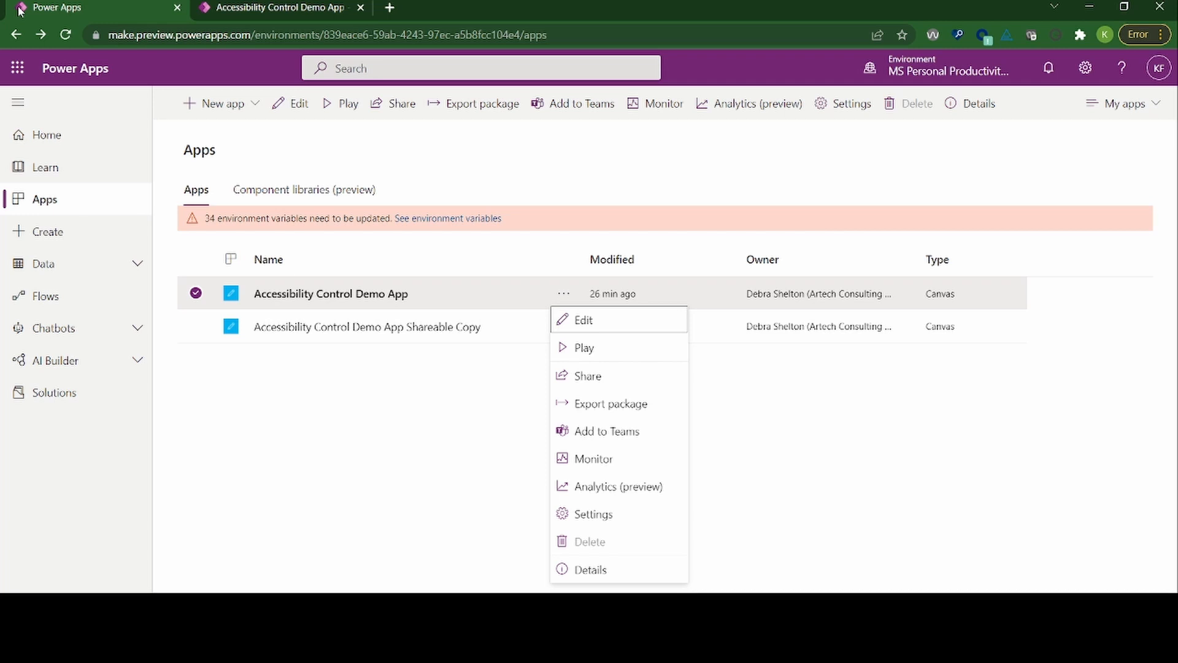
key("Down")
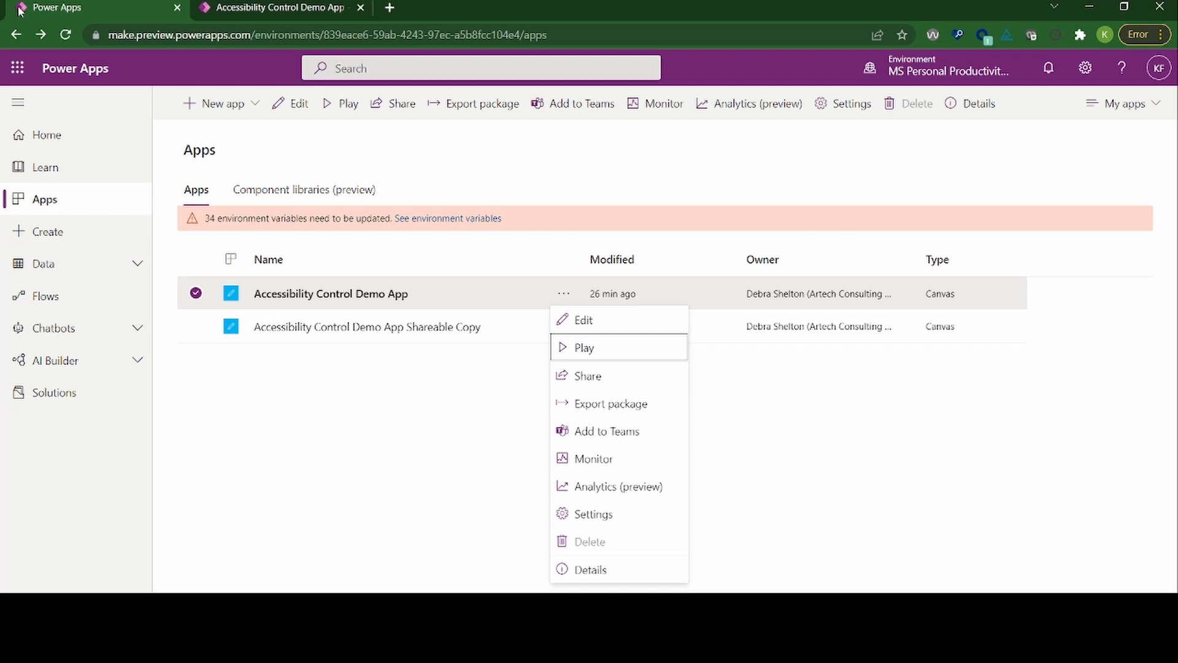
key("Up")
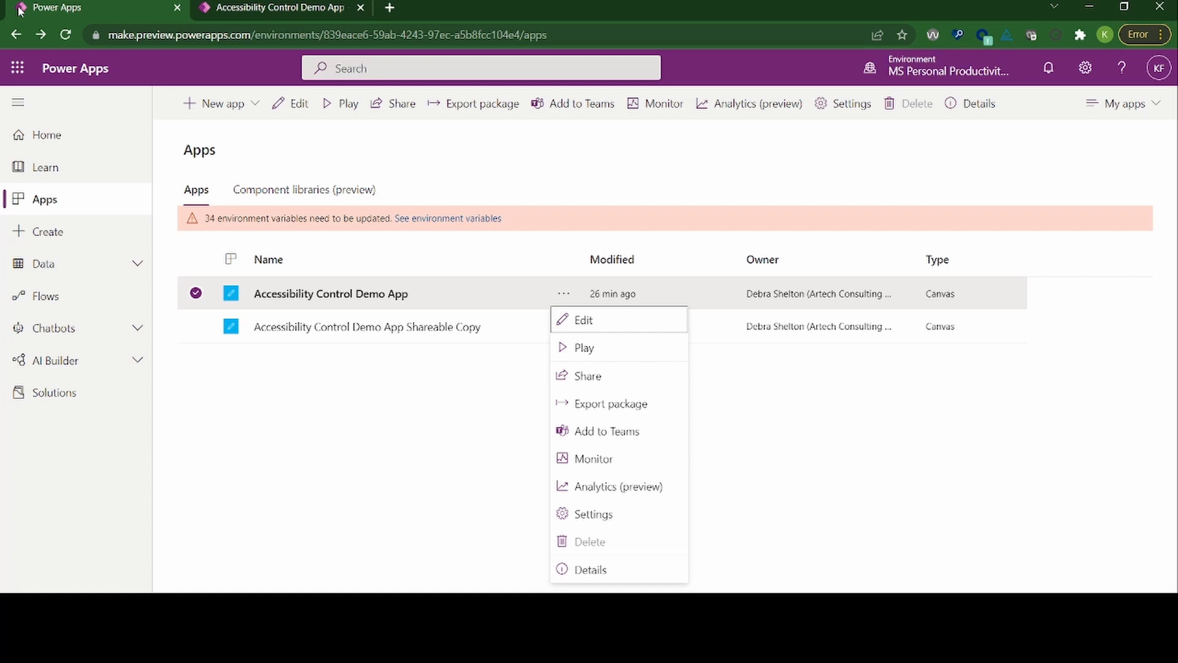
key("Return")
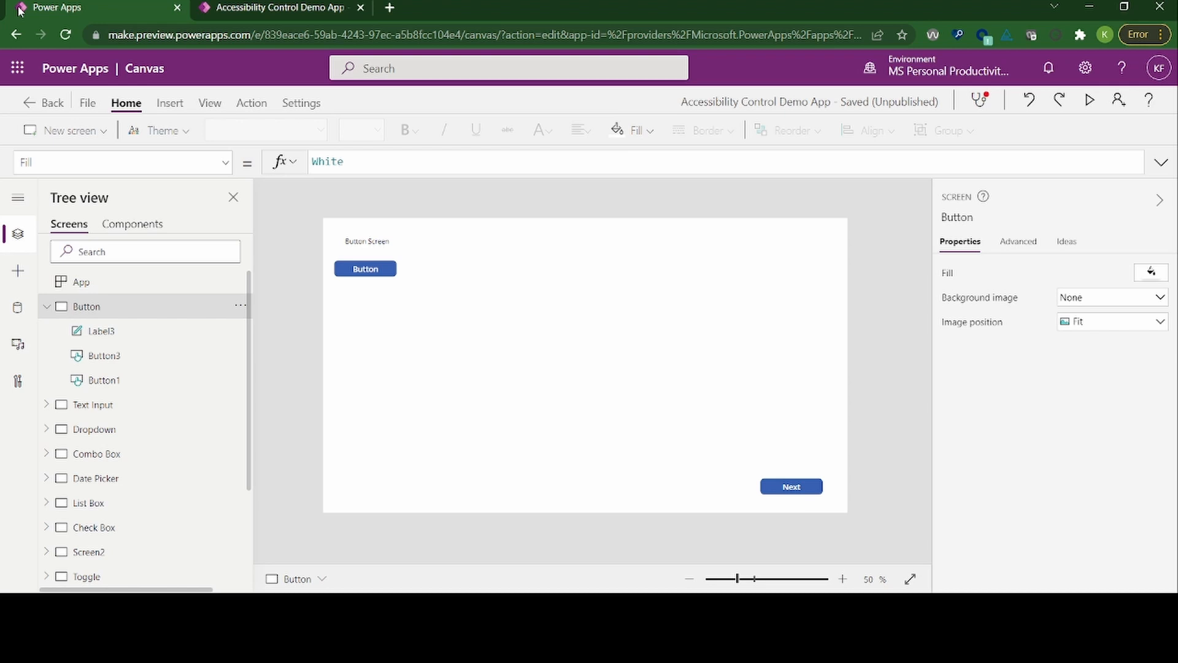
Step: Move the keyboard focus through the header and command controls to the Button screen's property selector
key("Tab")
key("Tab")
key("Tab")
key("Tab")
key("Tab")
key("Tab")
key("Tab")
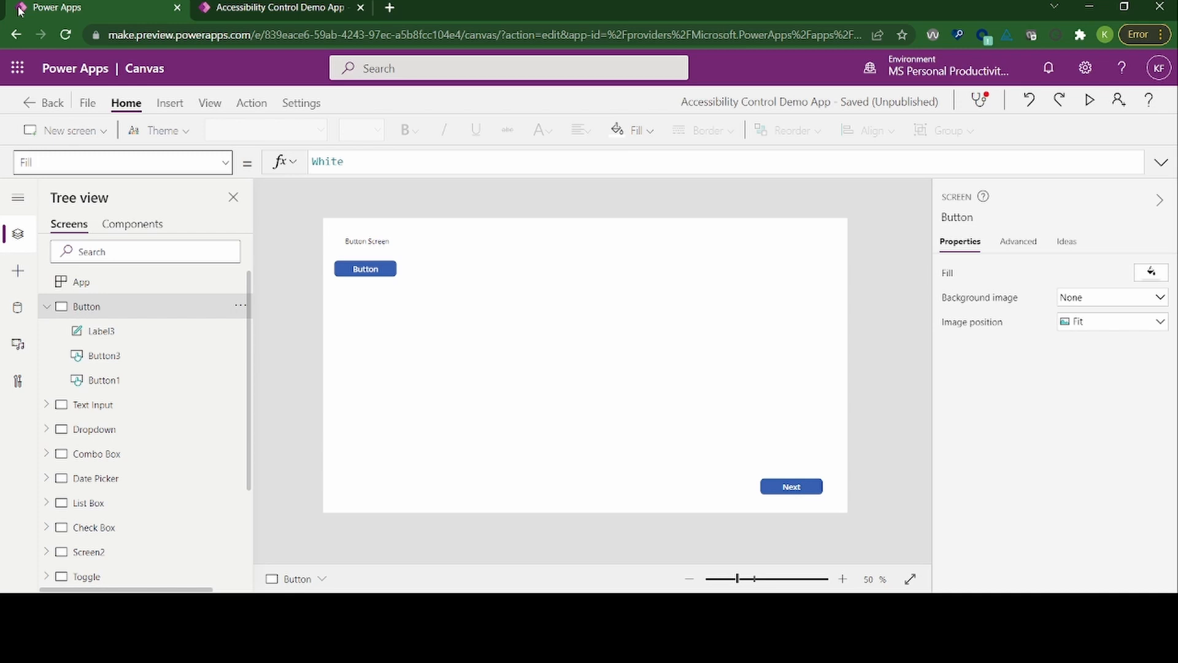
Step: Cycle the keyboard focus through the studio's regions and stop on the Button screen in the tree view
key("ctrl+F6")
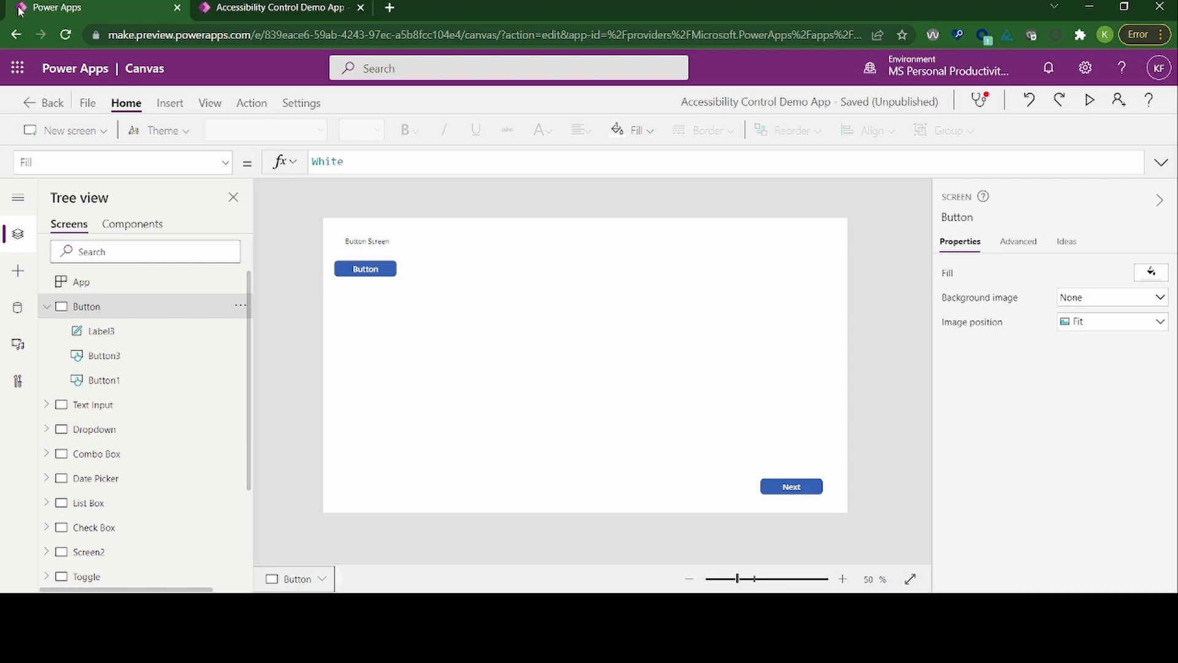
key("Tab")
key("ctrl+F6")
key("ctrl+F6")
key("ctrl+F6")
key("ctrl+F6")
key("Tab")
key("Right")
key("Left")
key("Tab")
key("Tab")
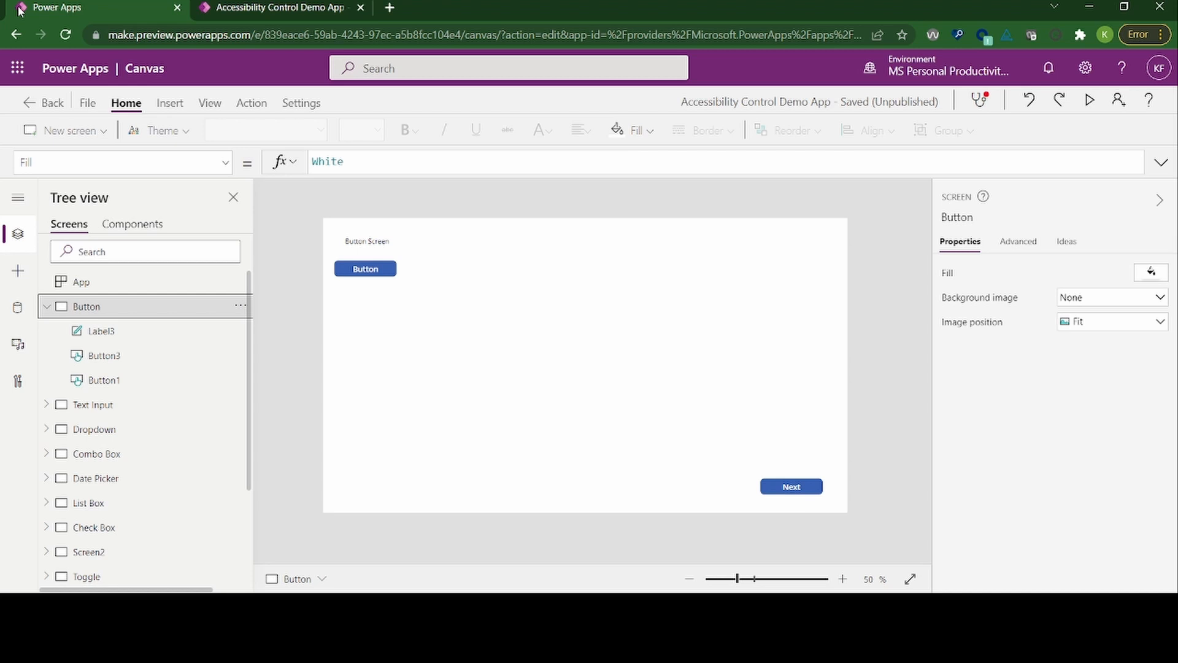
Step: Move the focus through the Button screen's controls in the tree view and stop on the Text Input screen
key("Down")
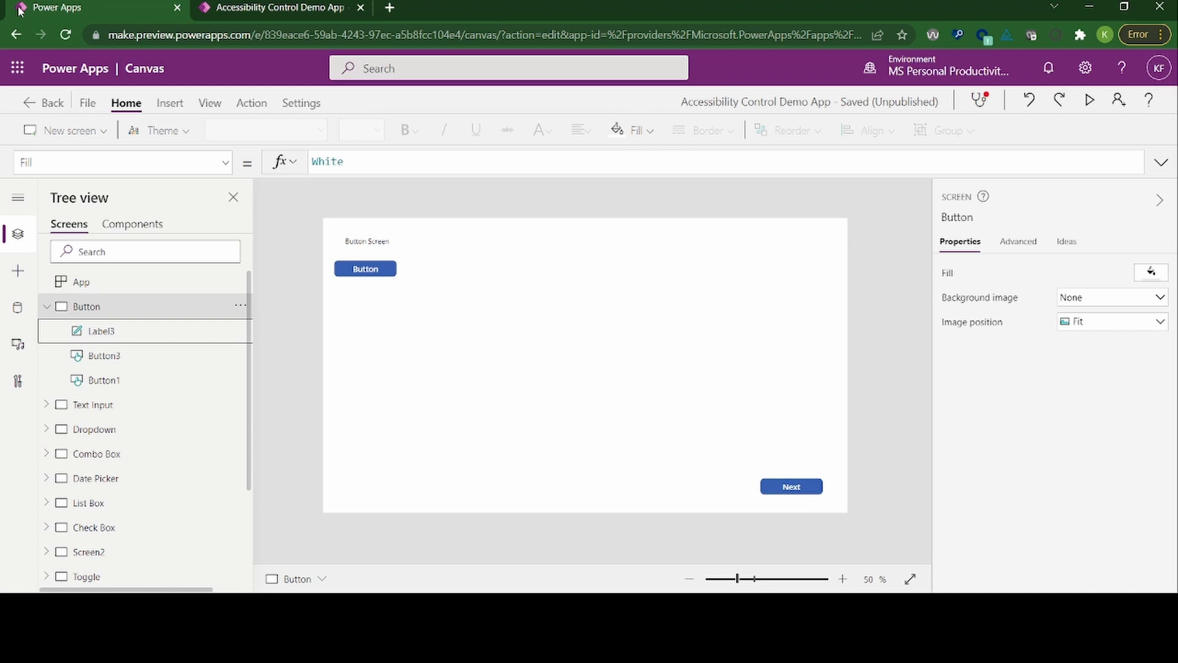
key("Down")
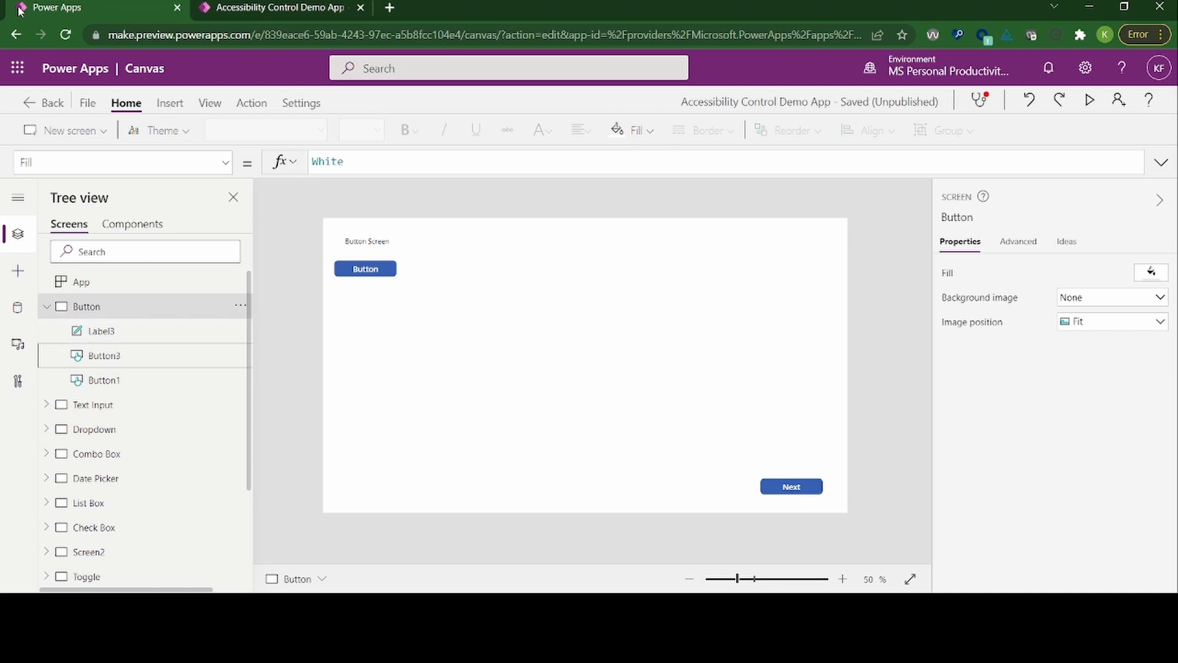
key("Down")
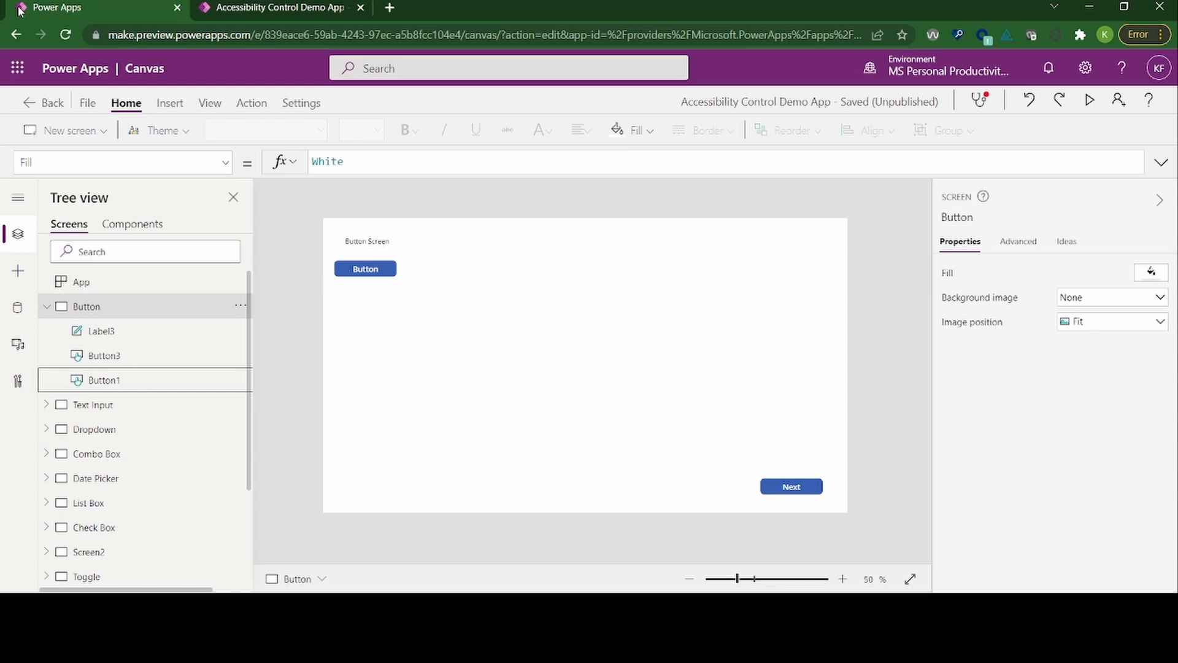
key("Down")
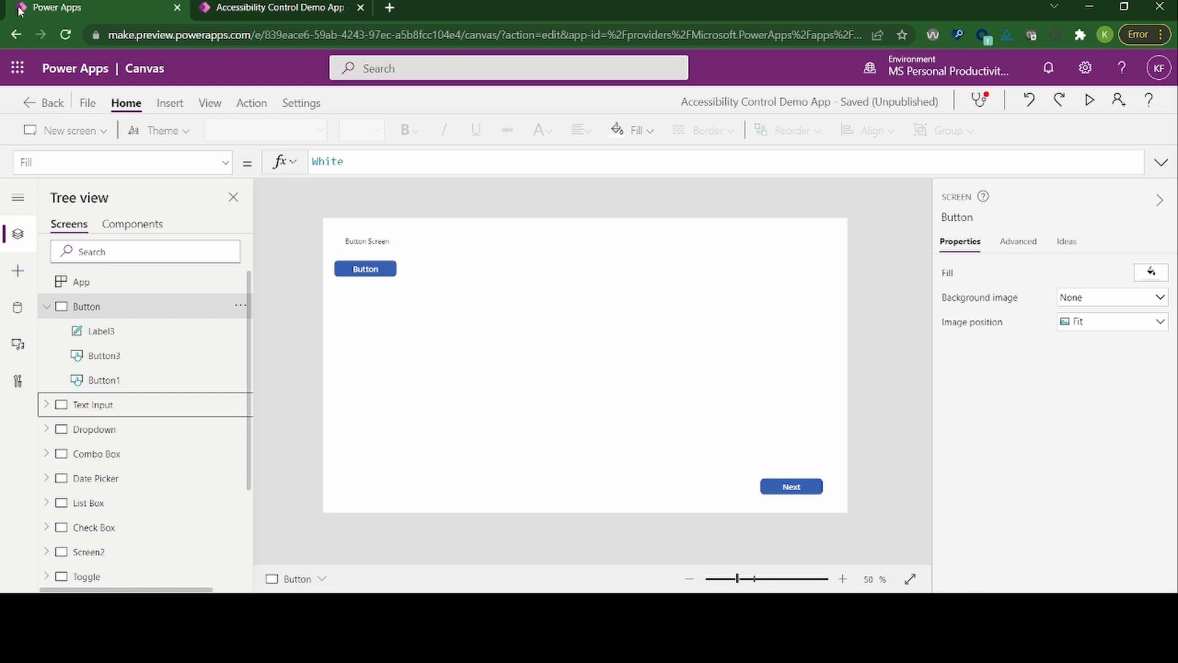
key("Down")
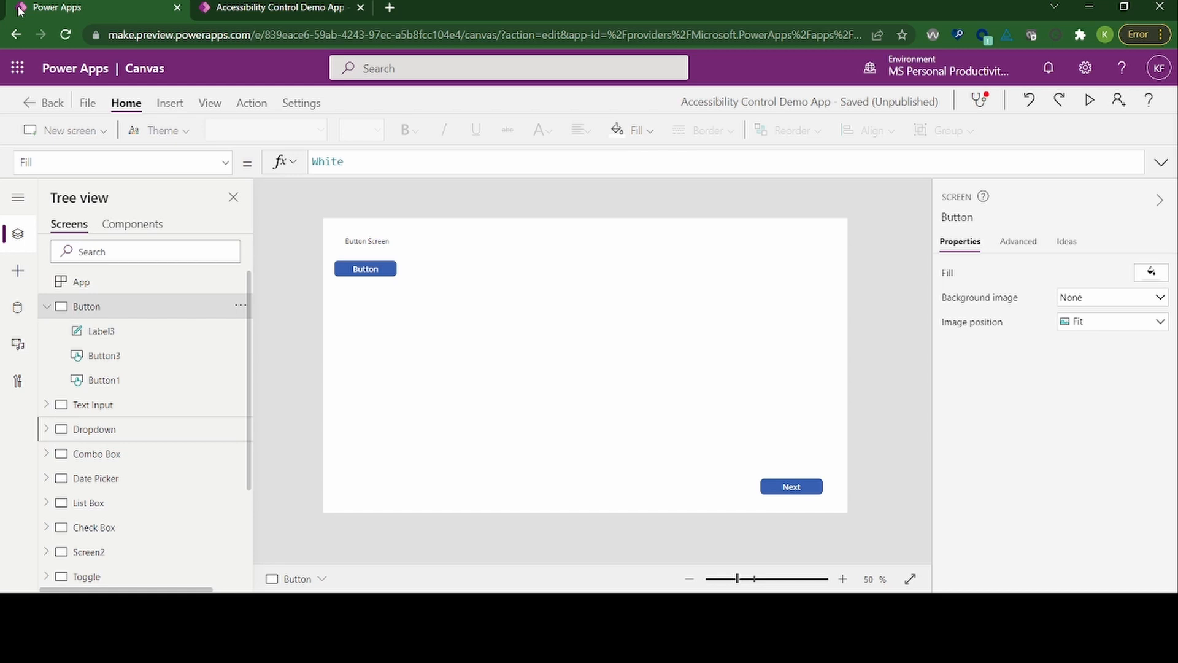
key("Up")
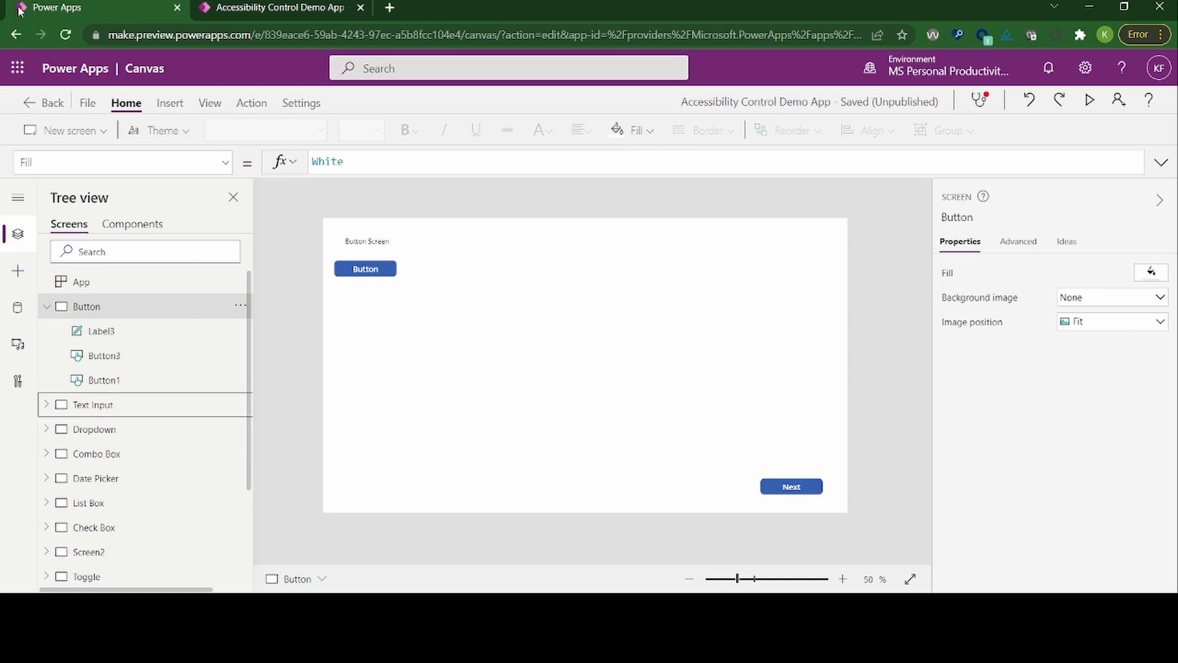
Step: Expand the Text Input screen in the tree view, look through its first controls, and collapse it again
key("Right")
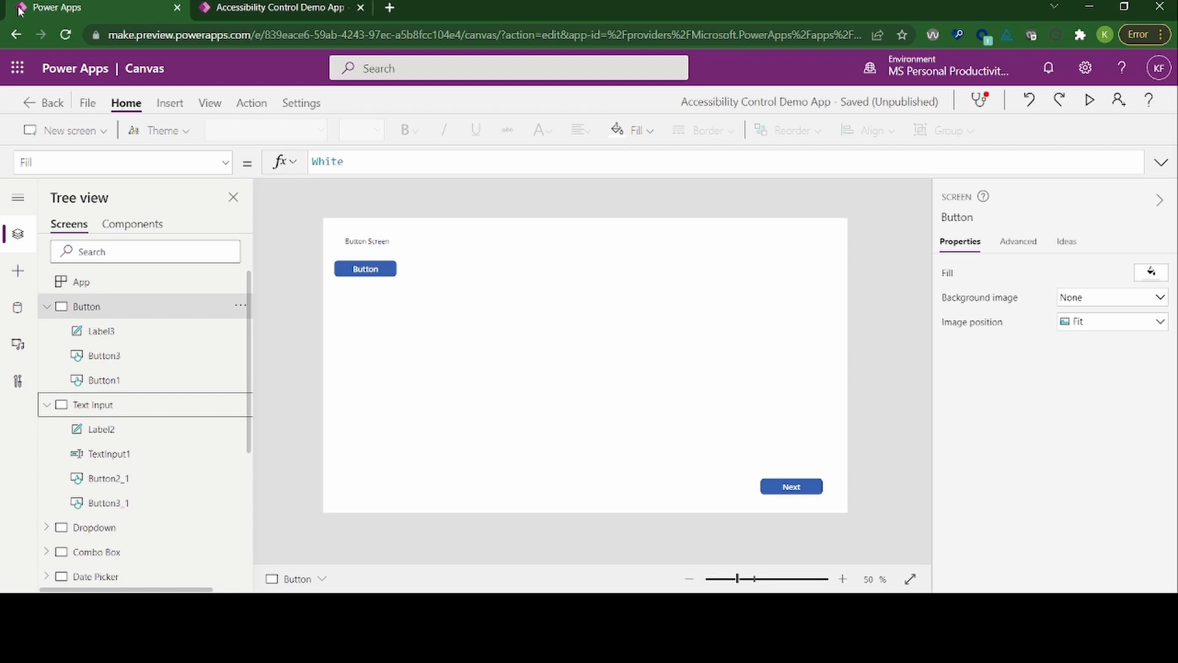
key("Down")
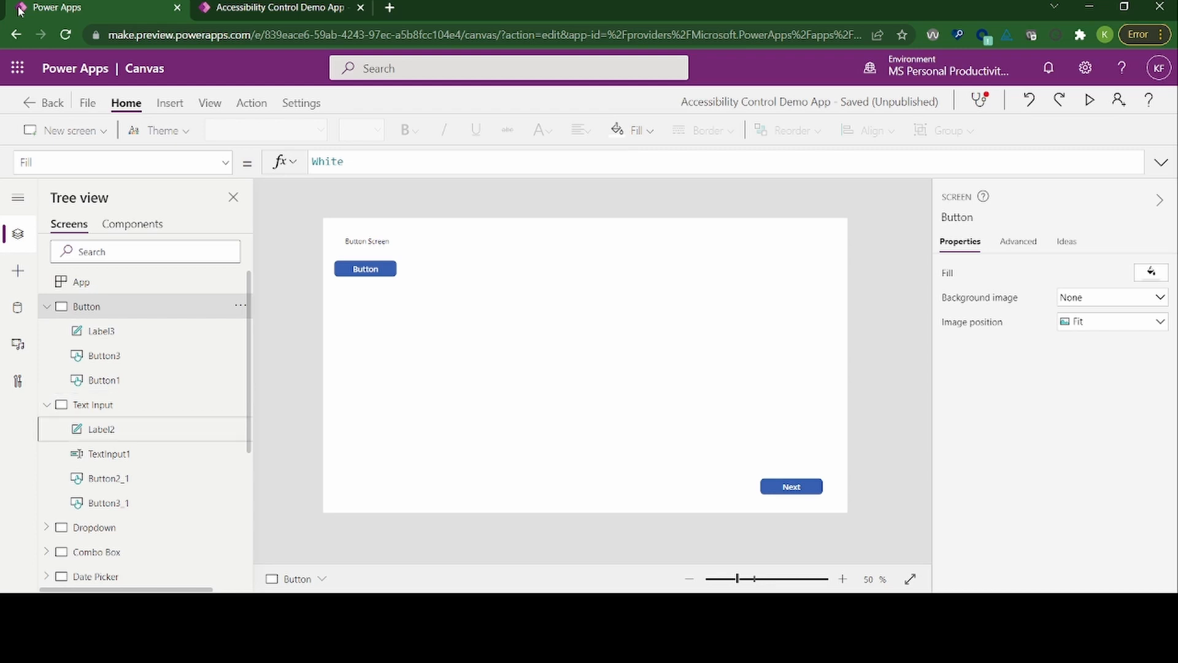
key("Down")
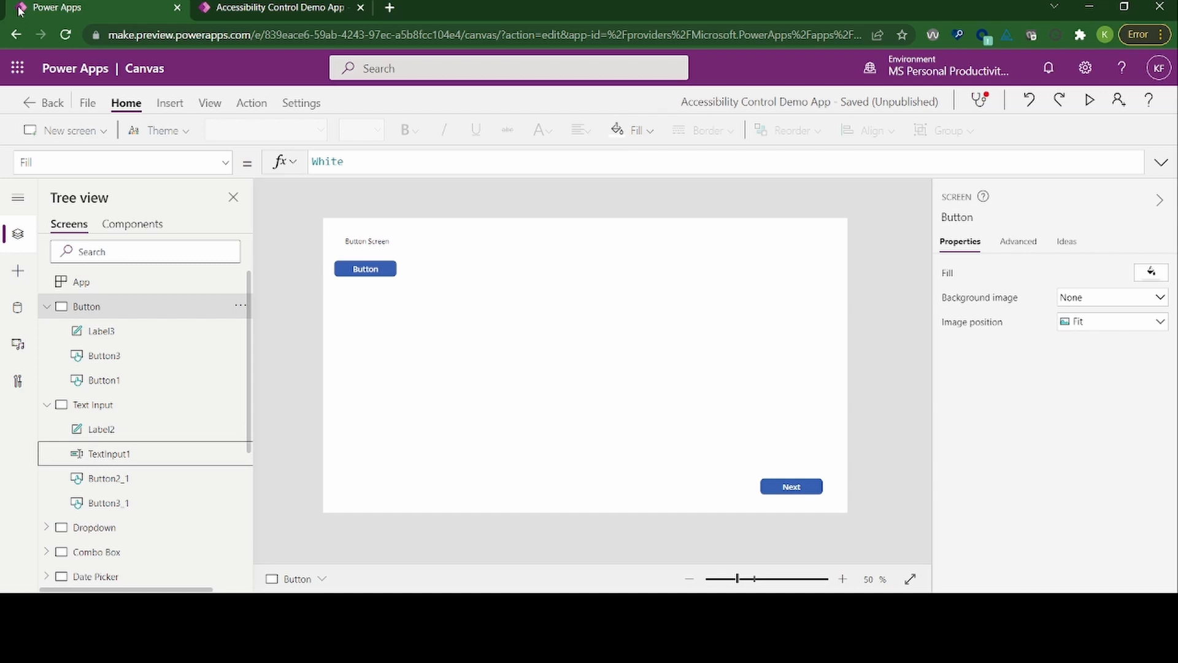
key("Up")
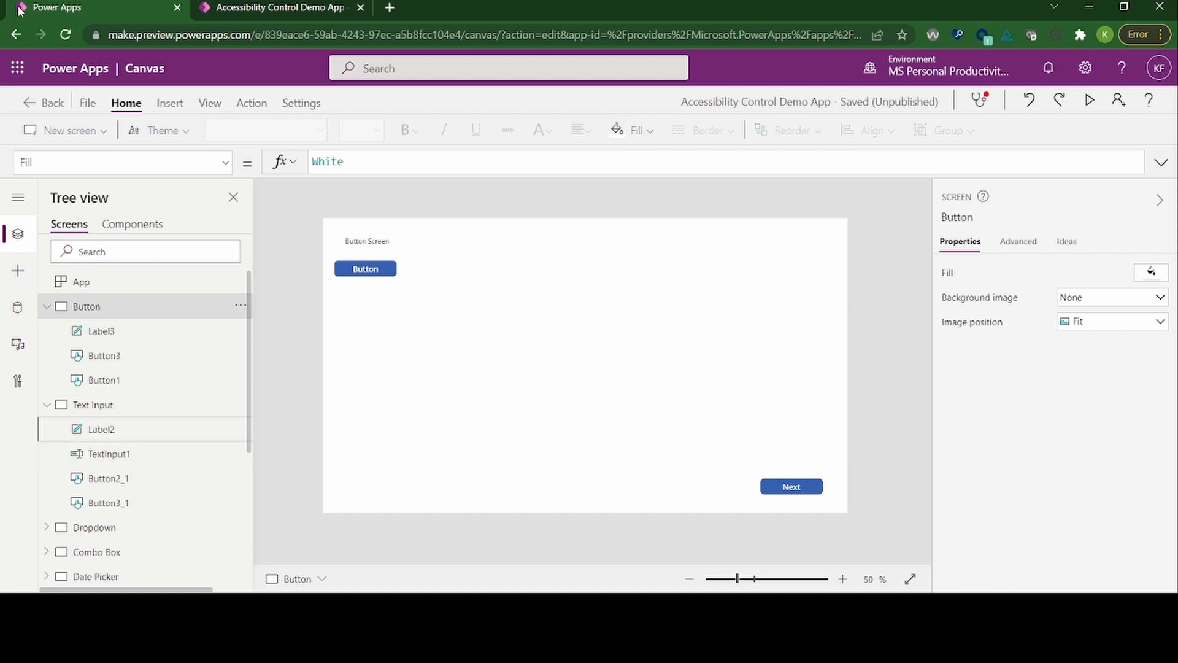
key("Up")
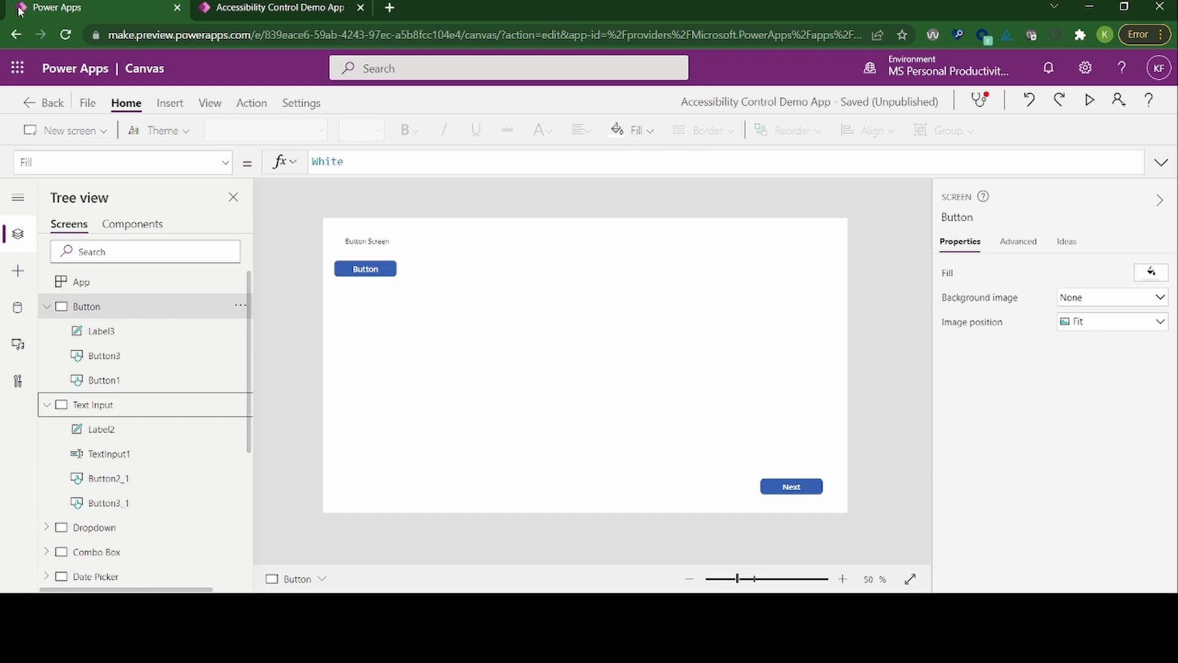
key("Left")
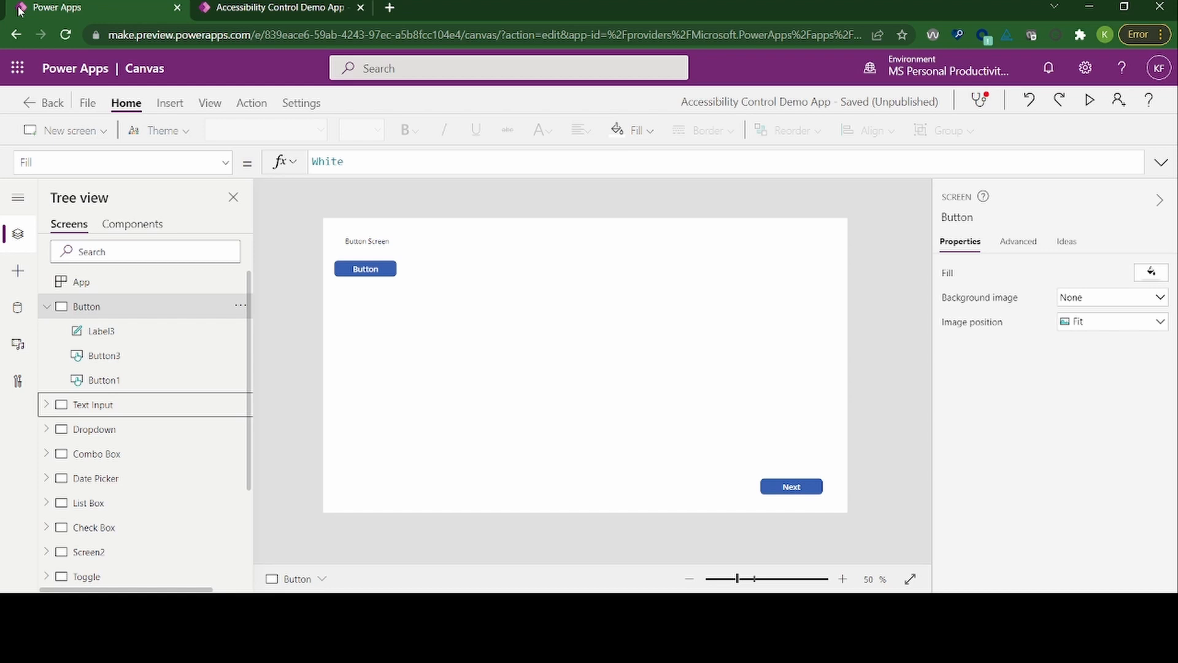
Step: Examine the commands available for the Text Input screen in the tree view, from Move up to Show ideas, without running any
key("shift+F10")
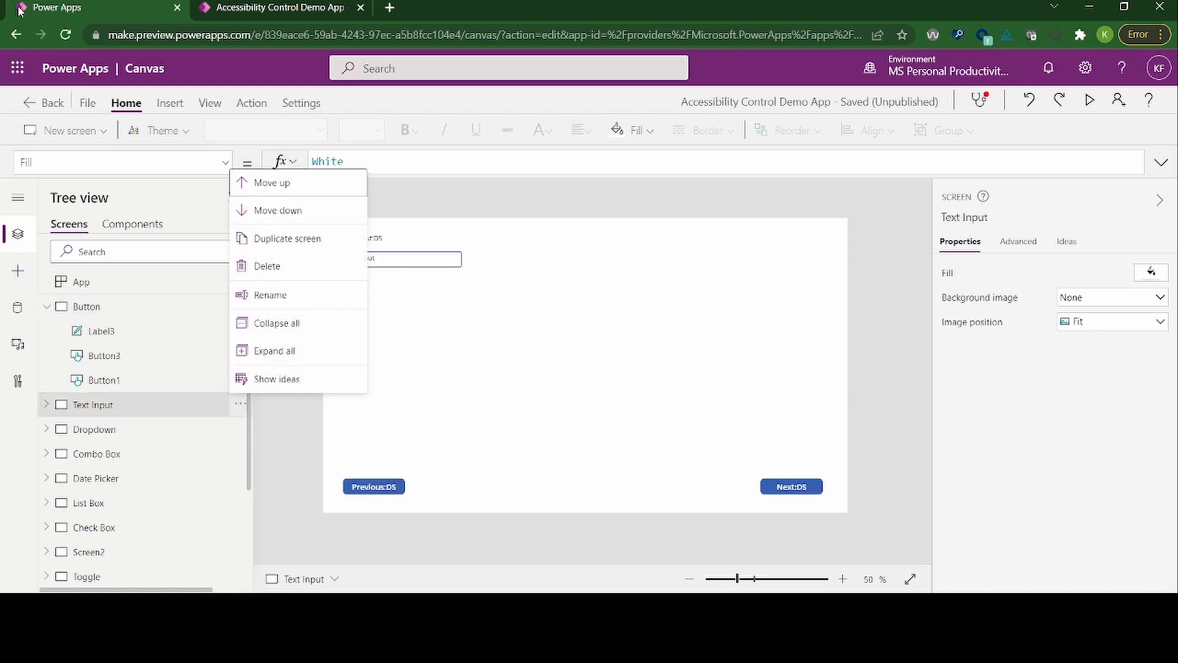
key("Down")
key("Down")
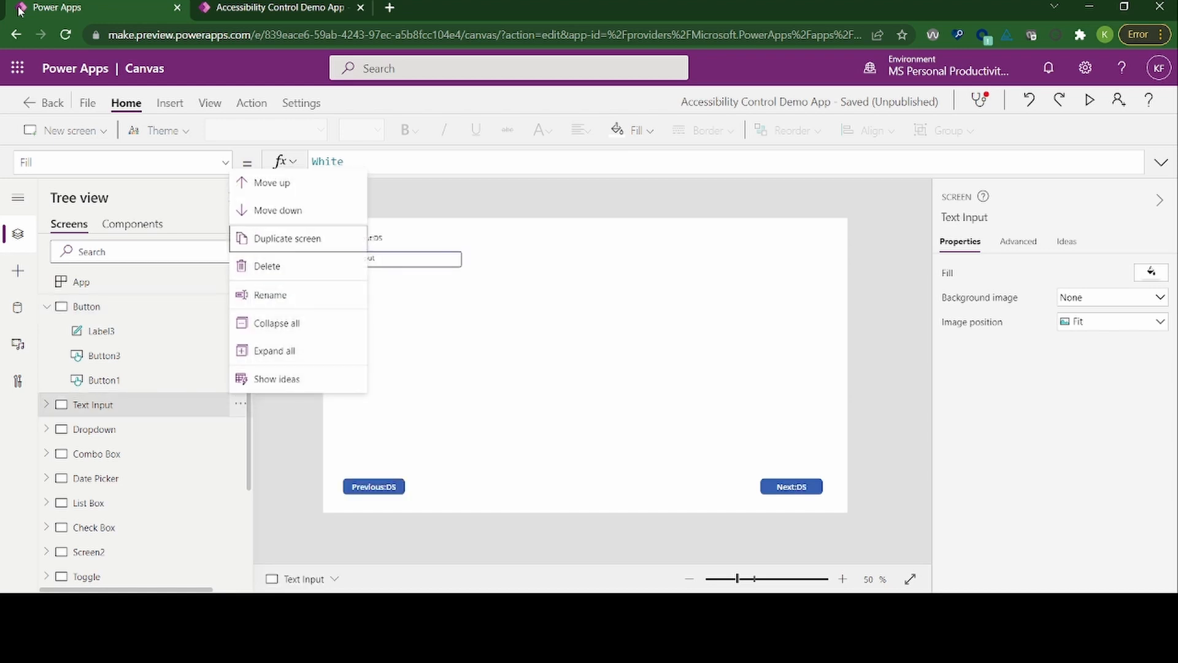
key("Down")
key("Down")
key("Down")
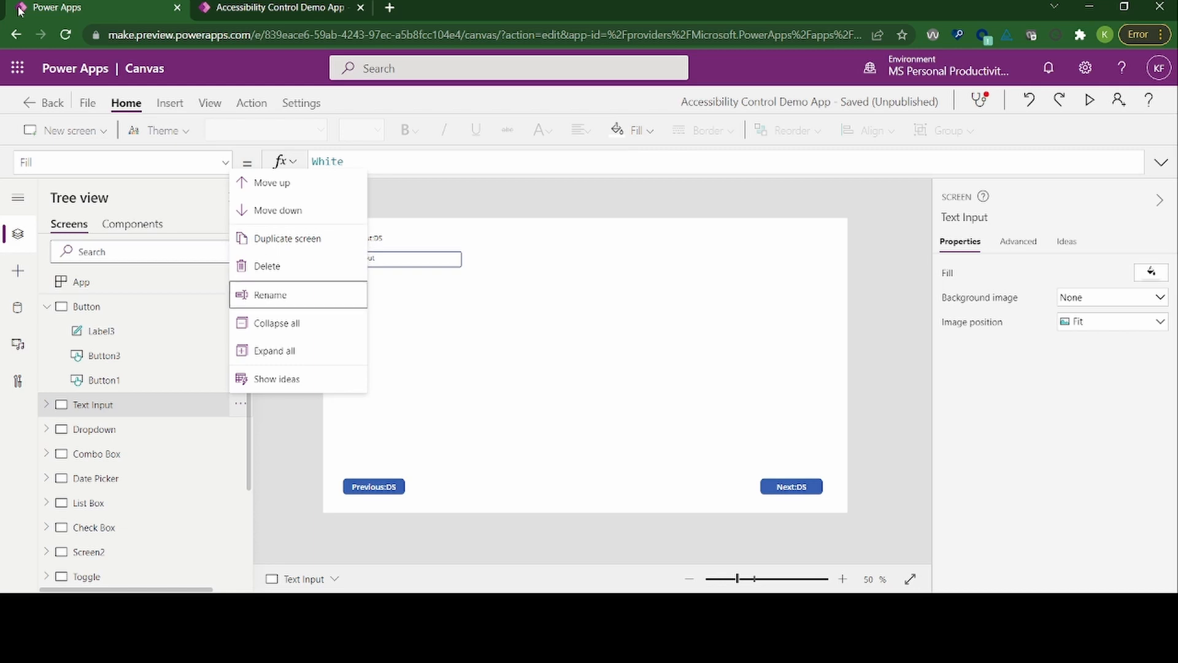
key("Down")
key("Down")
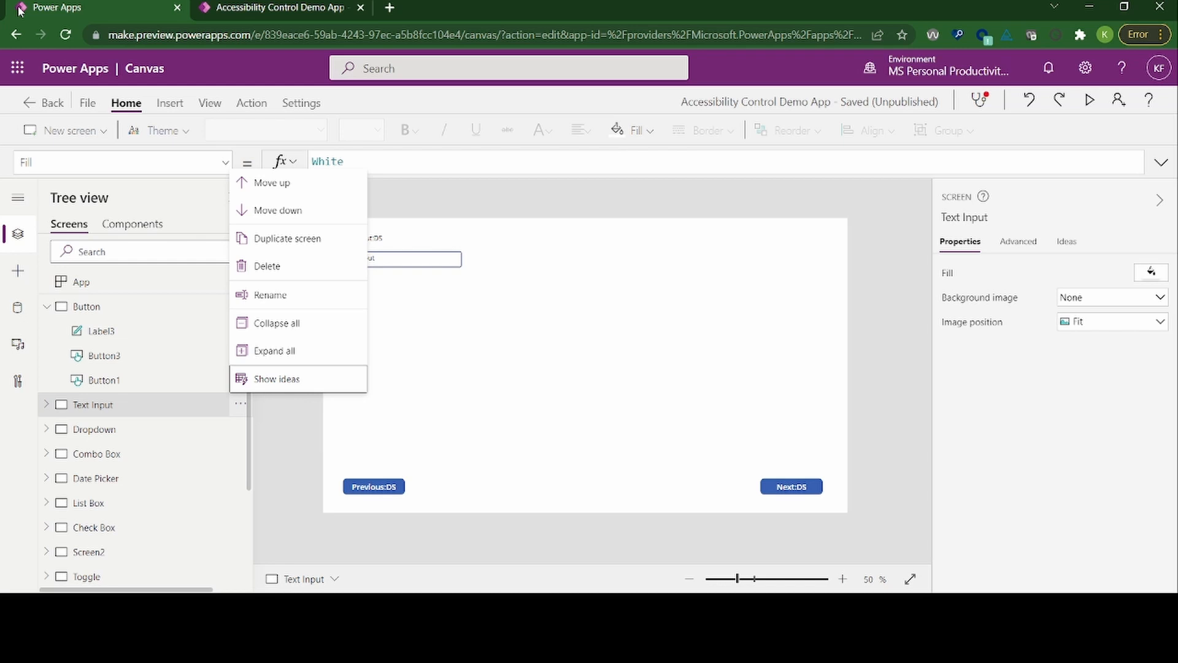
key("Down")
key("Down")
key("Down")
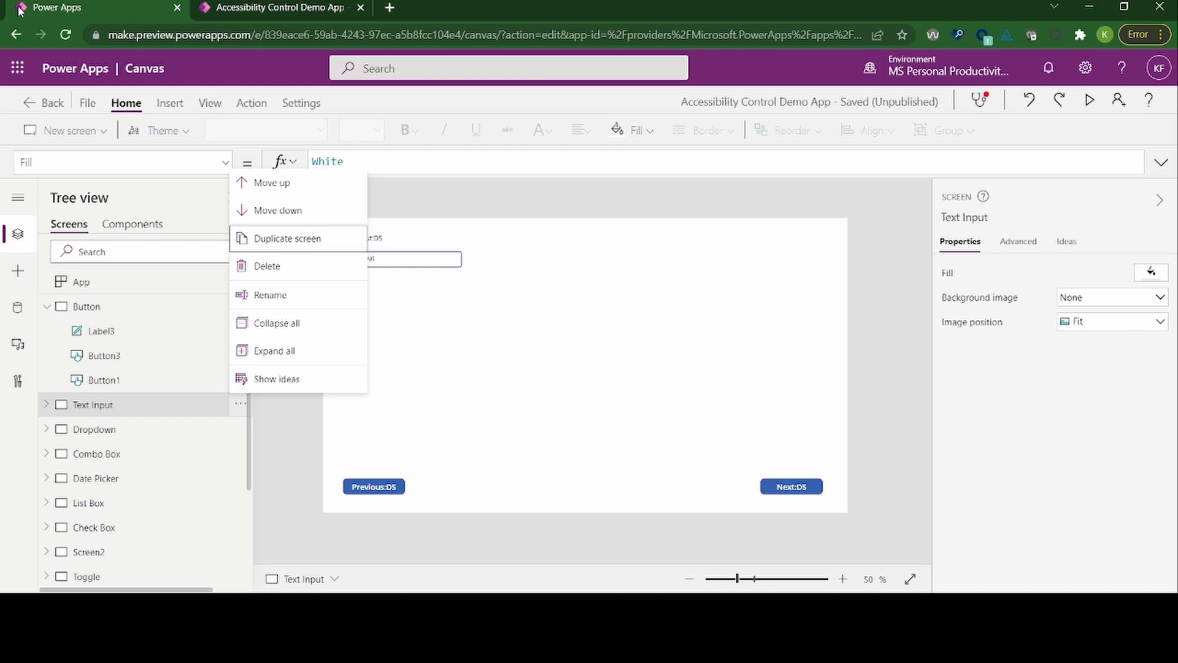
key("Down")
key("Down")
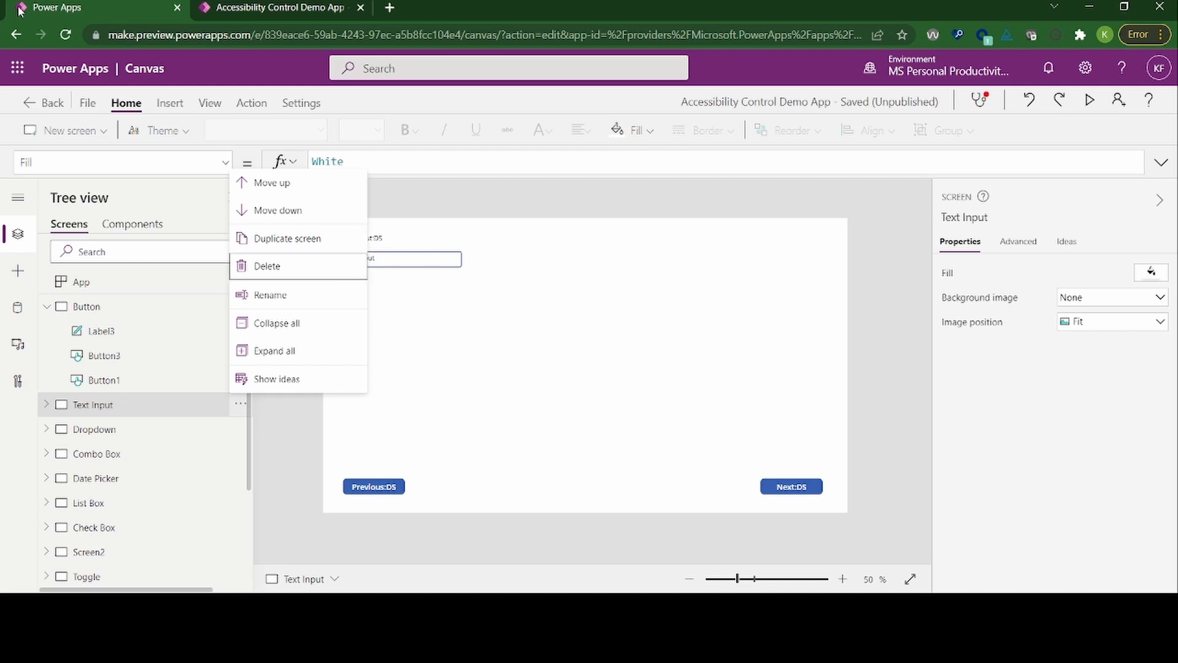
key("Down")
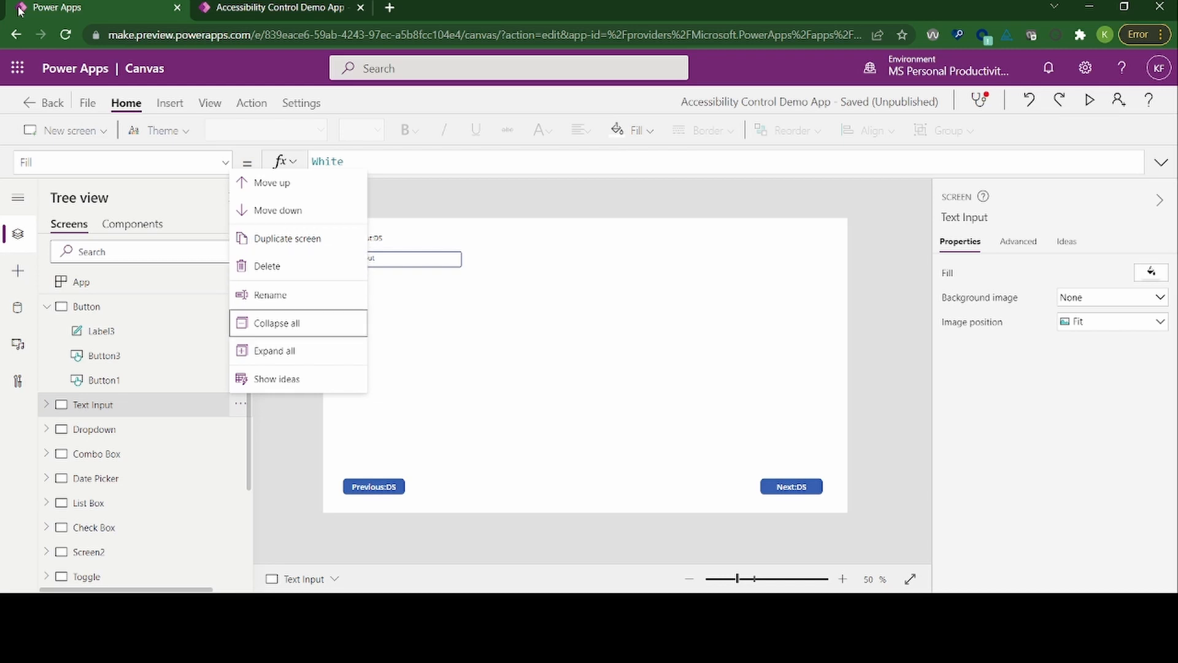
key("Escape")
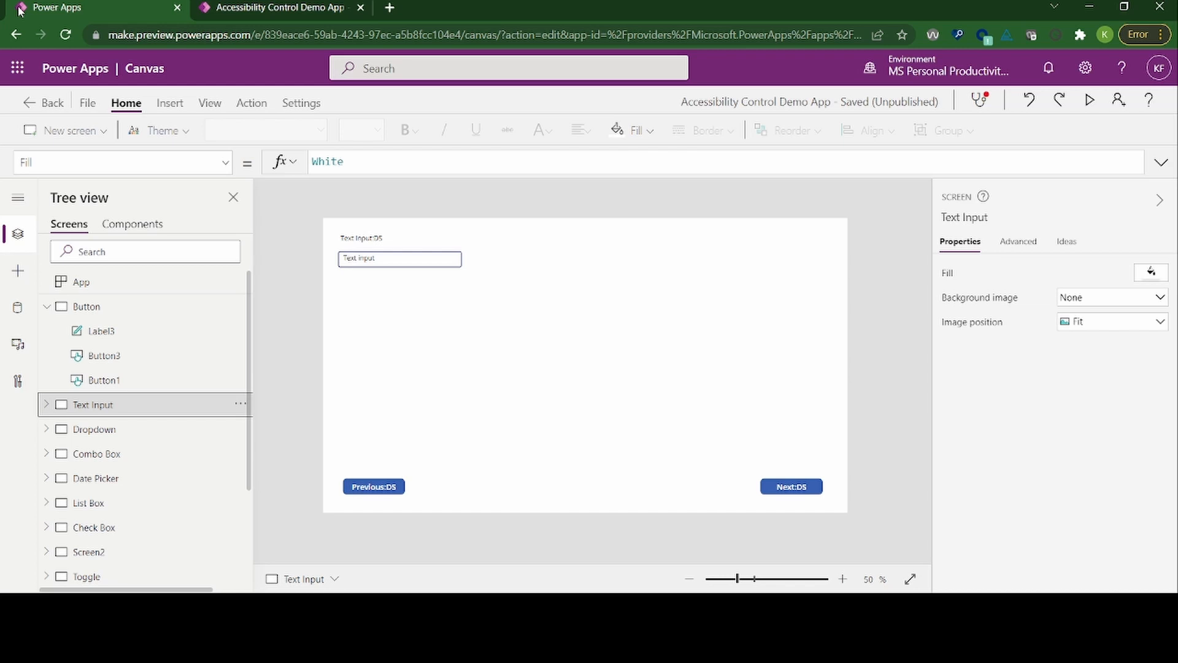
Step: Select the Label3 control under the Button screen in the tree view
key("shift+Tab")
key("Down")
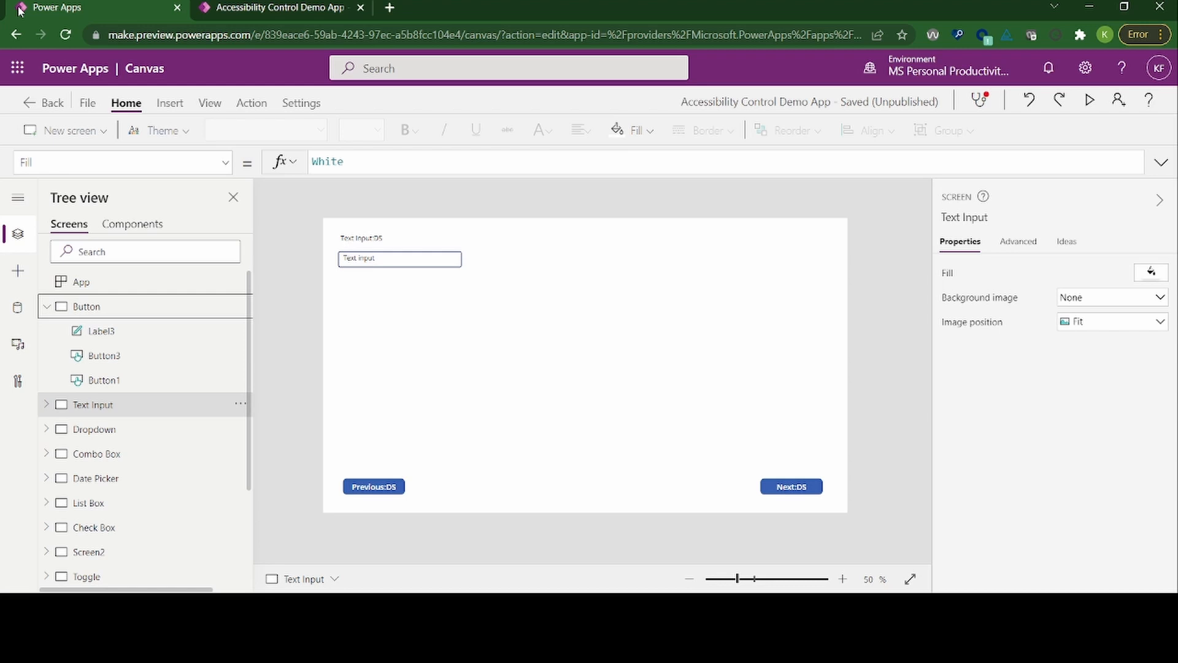
key("Down")
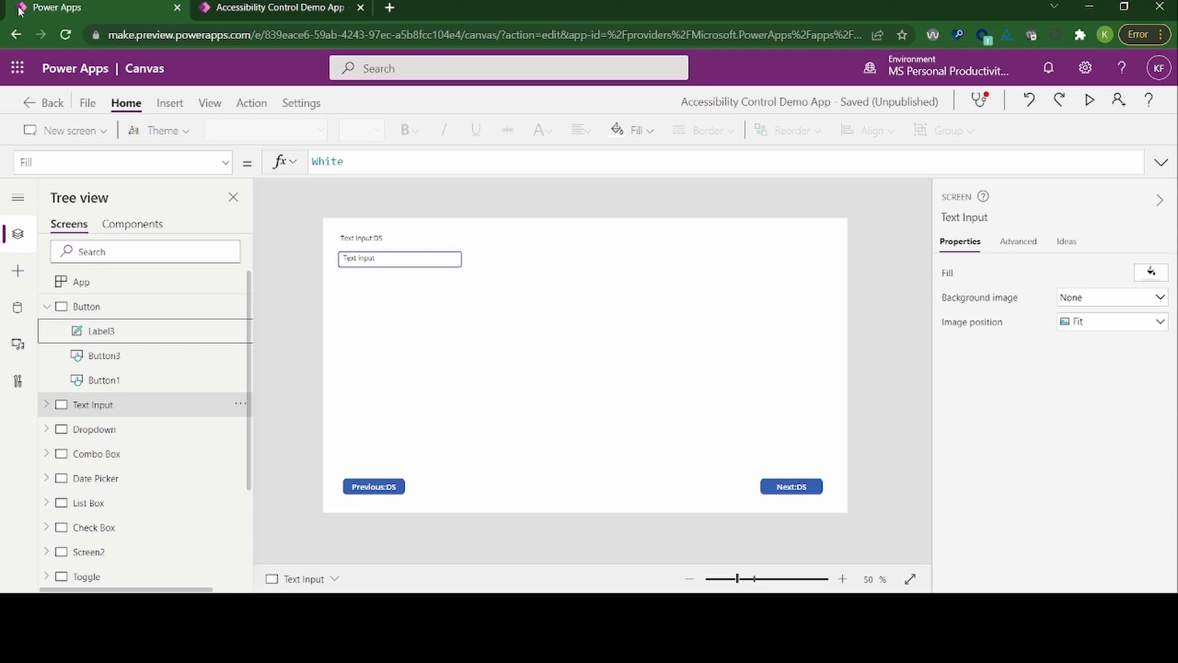
key("Return")
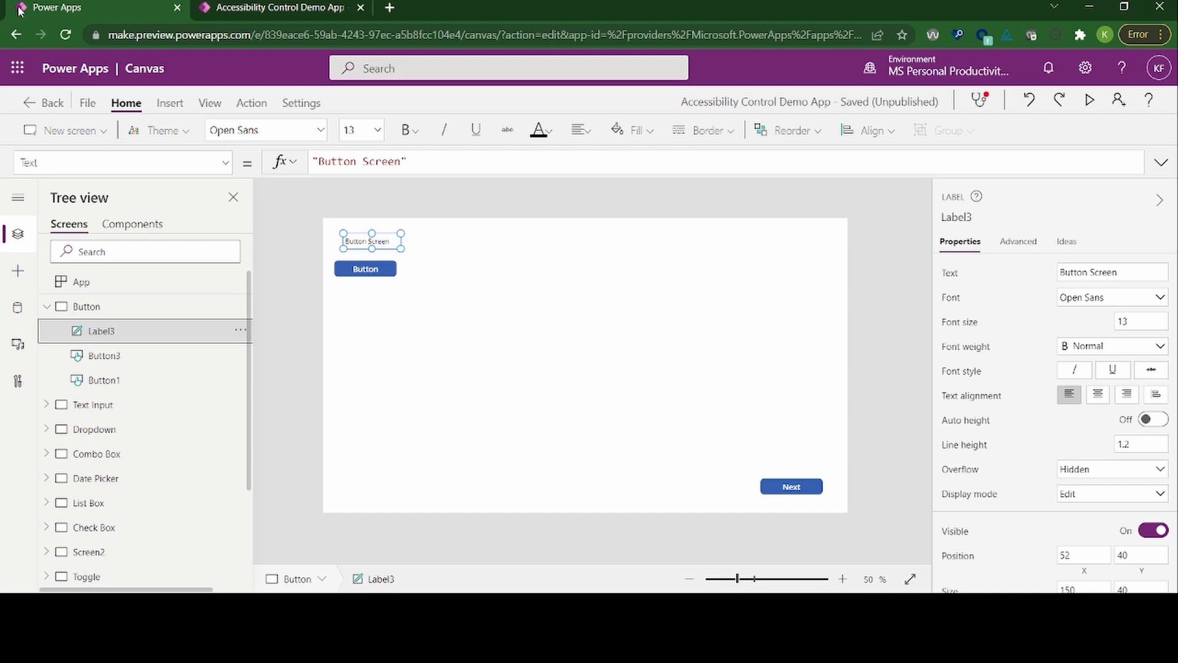
Step: Look through the properties available for Label3, between VerticalAlign and PressedFill, and keep the Text property chosen
key("ctrl+shift+F6")
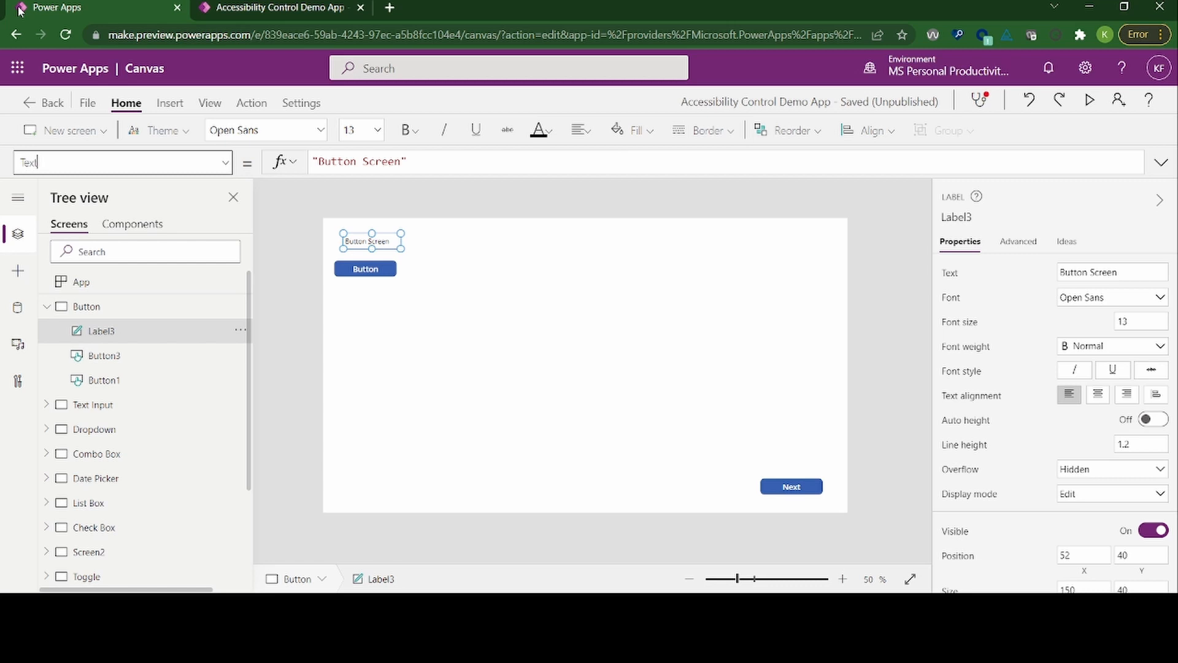
left_click(37, 162)
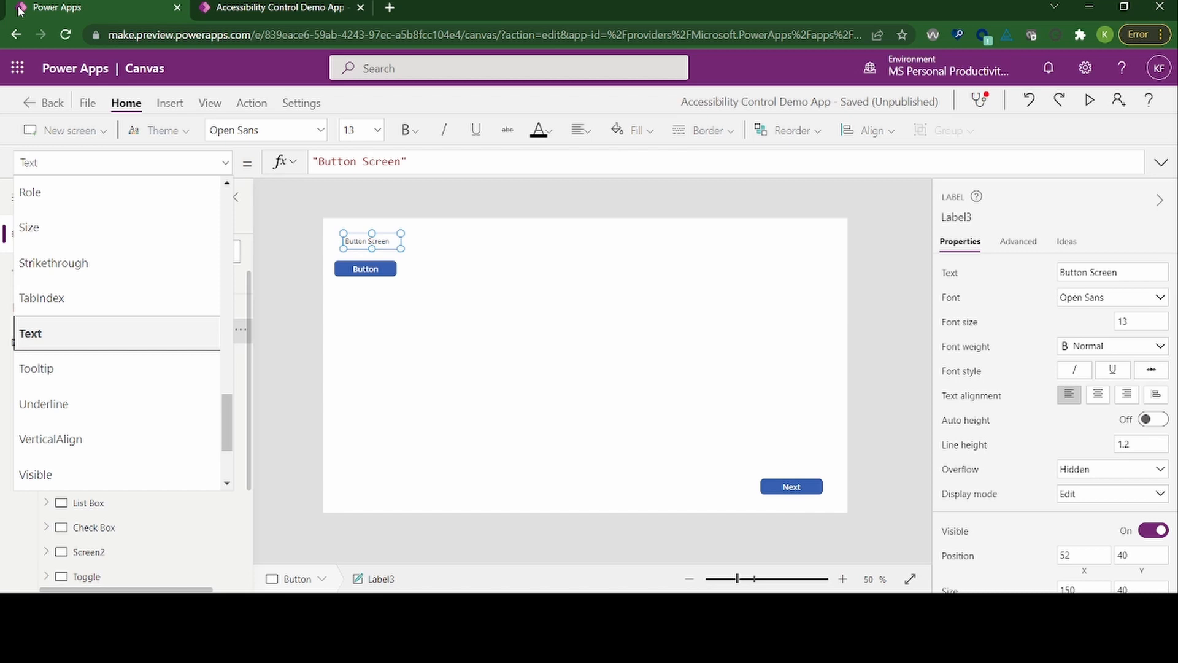
key("Down")
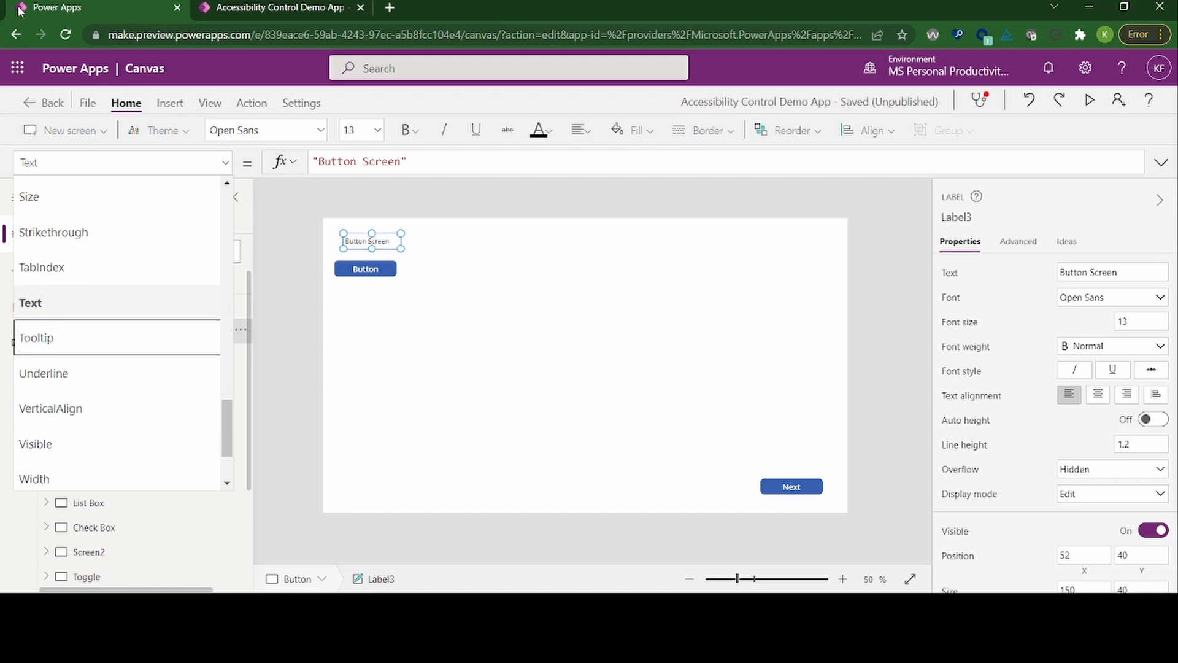
key("Down")
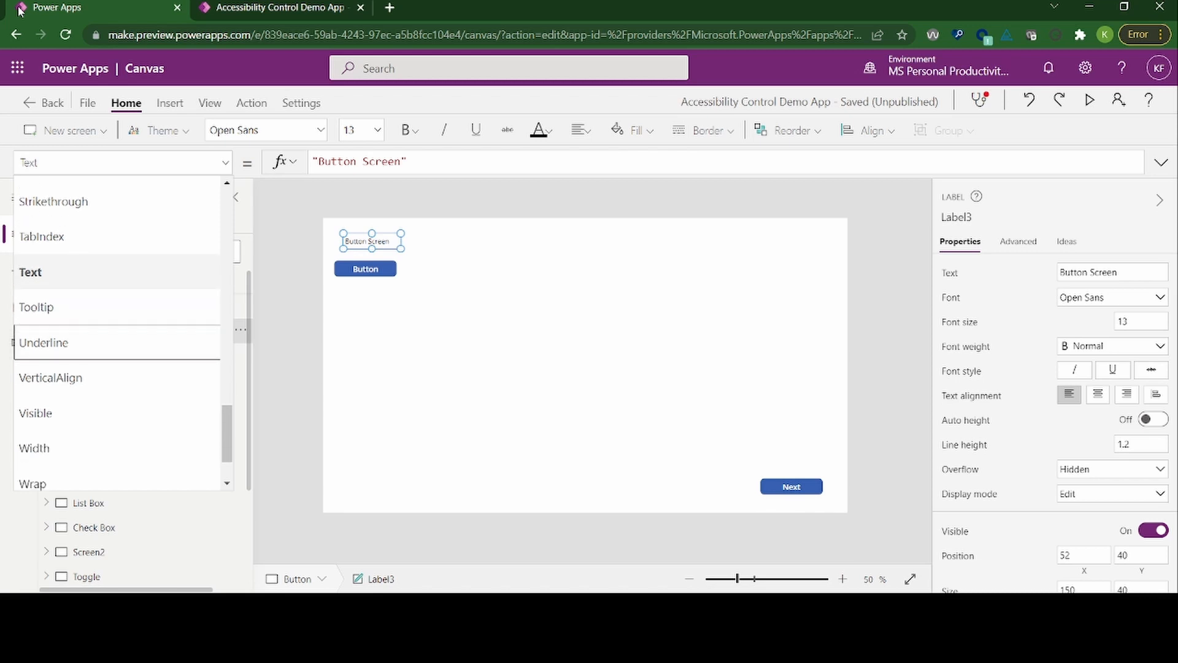
key("Down")
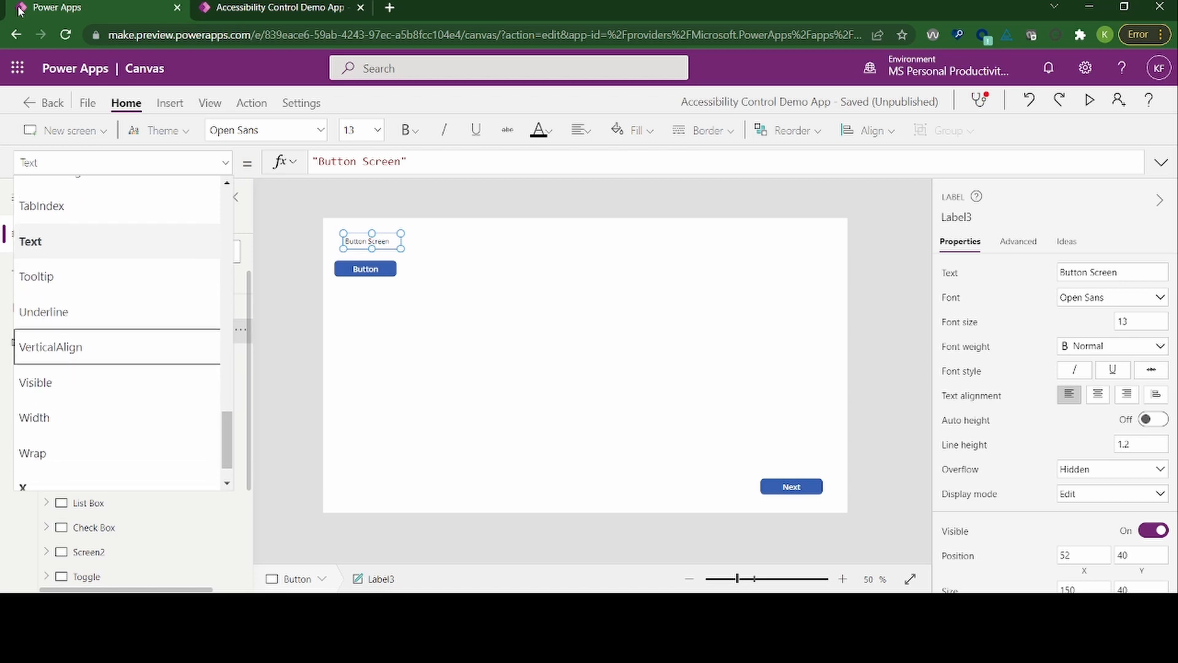
key("Up")
key("Up")
key("Up")
key("Up")
key("Up")
key("Up")
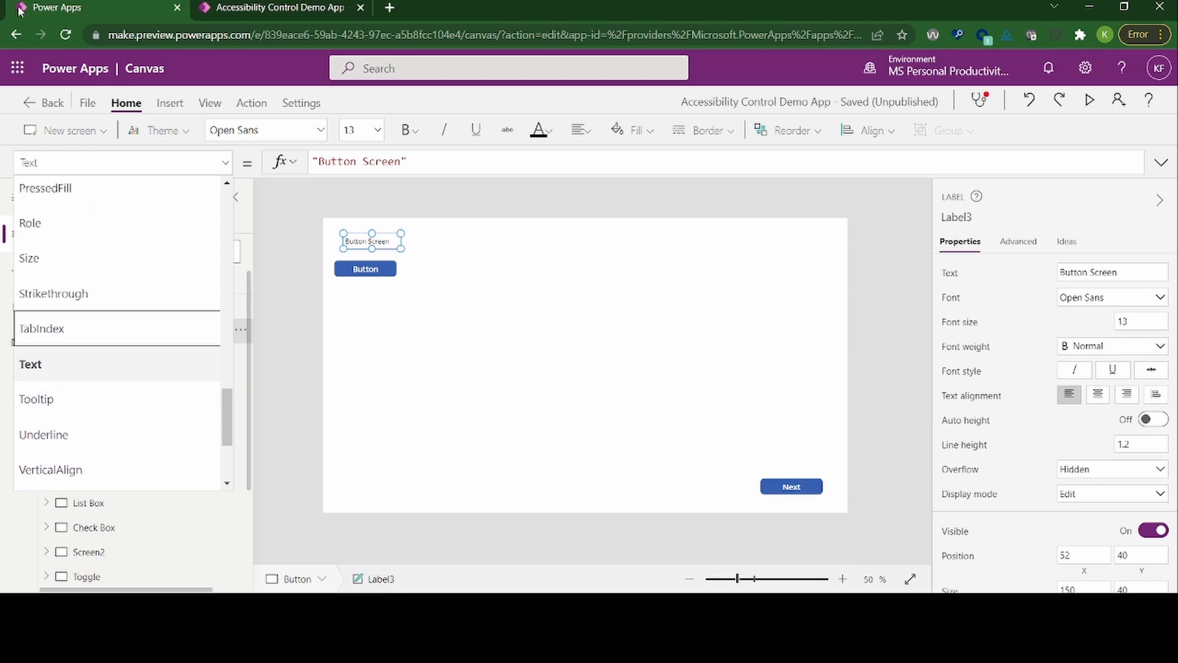
key("Up")
key("Up")
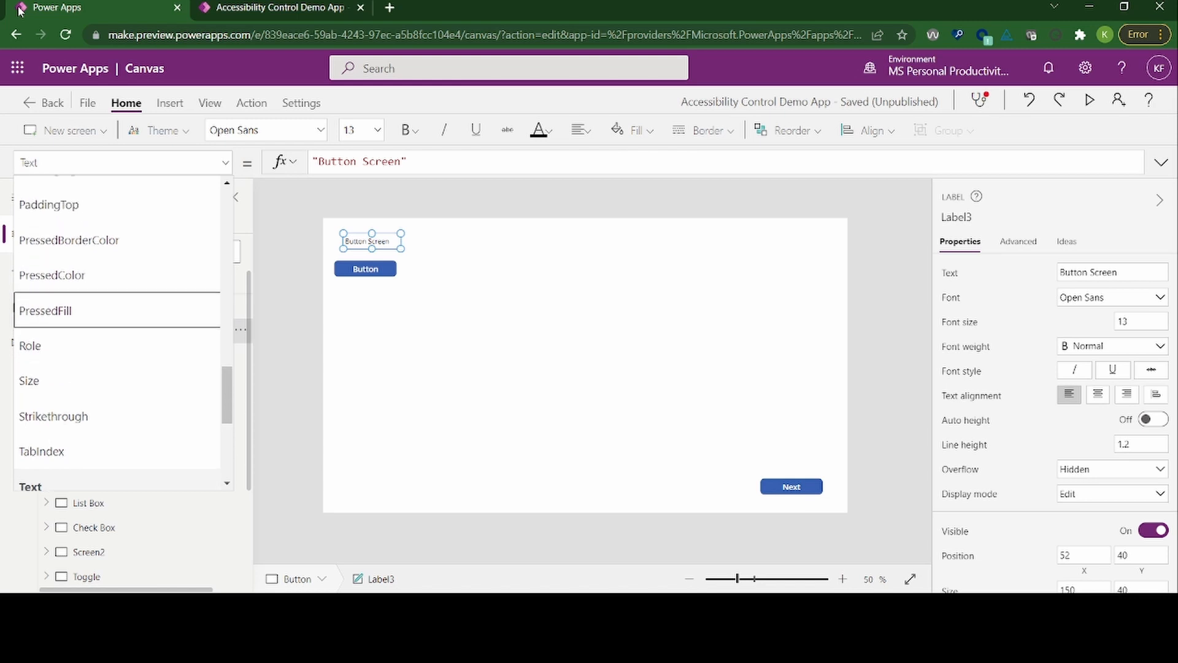
key("Down")
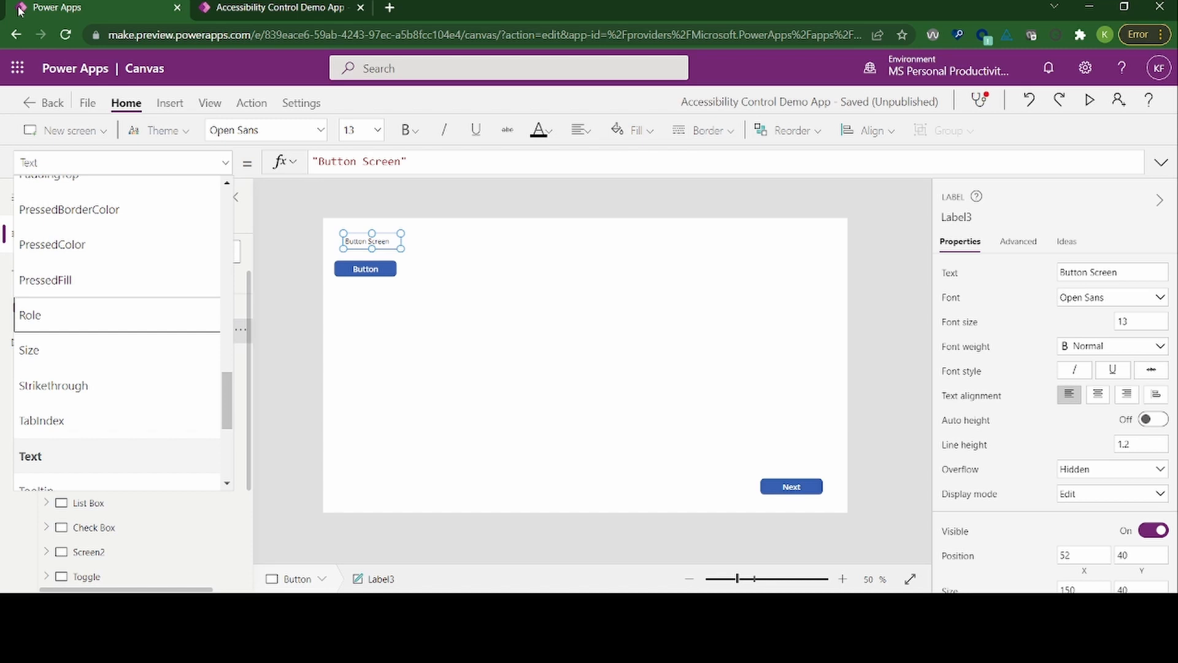
key("Down")
key("Down")
key("Down")
key("Down")
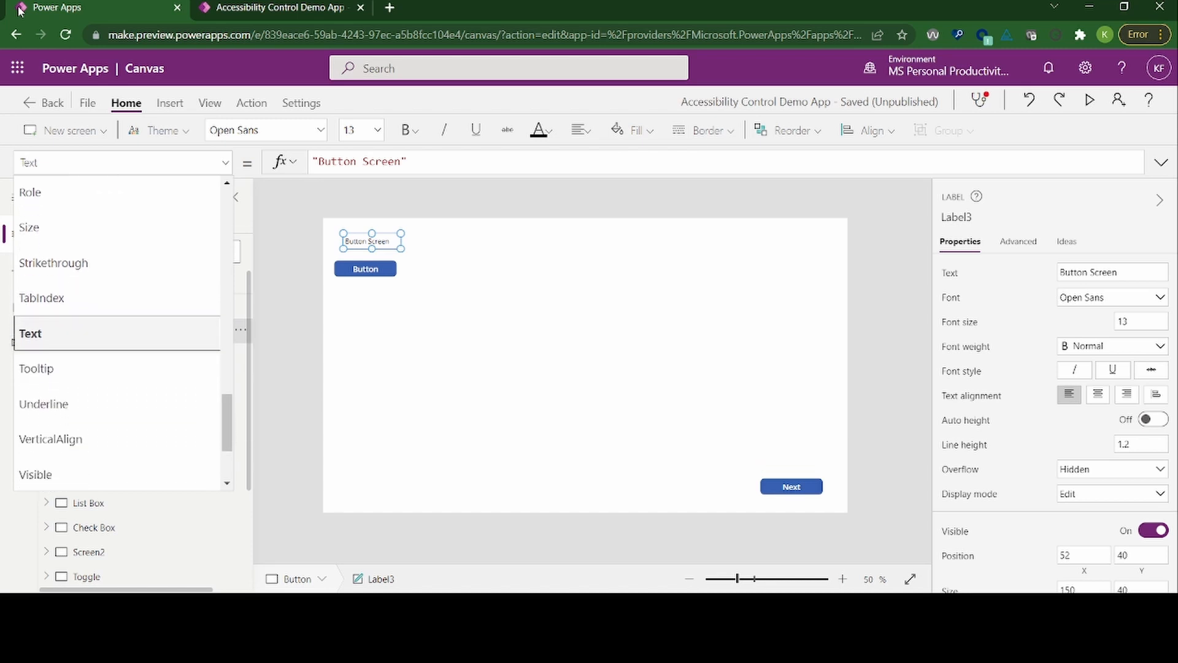
key("Return")
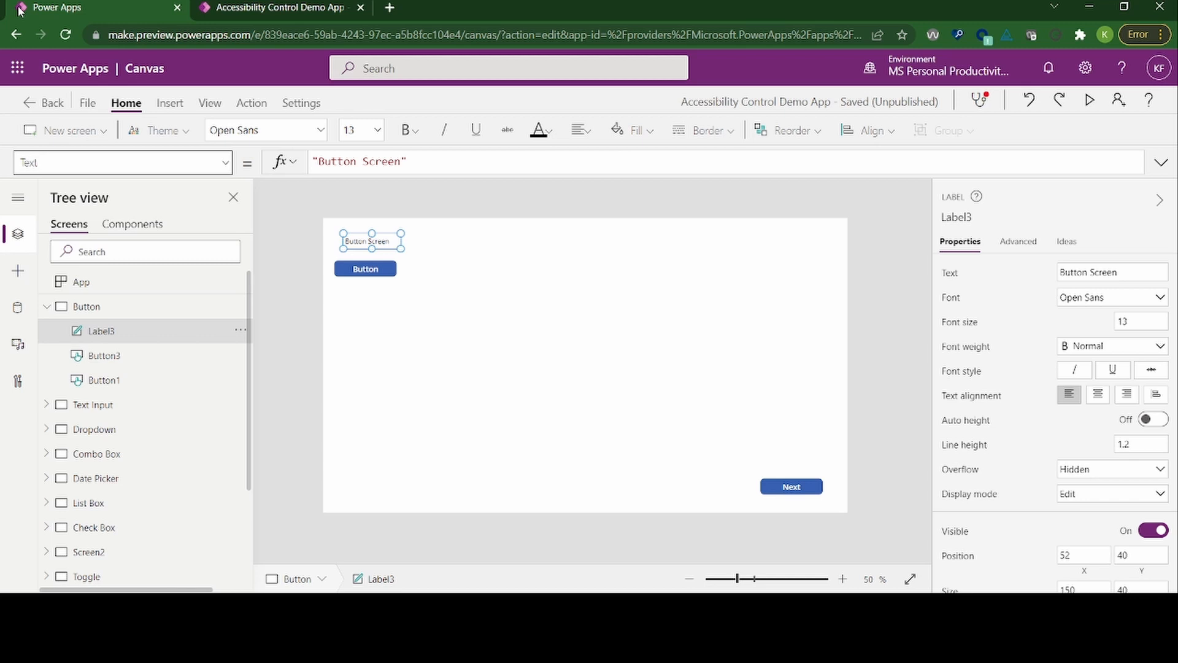
Step: Examine the function categories offered for Label3's Text formula, from Text to Color, and close the function list without inserting anything
key("Tab")
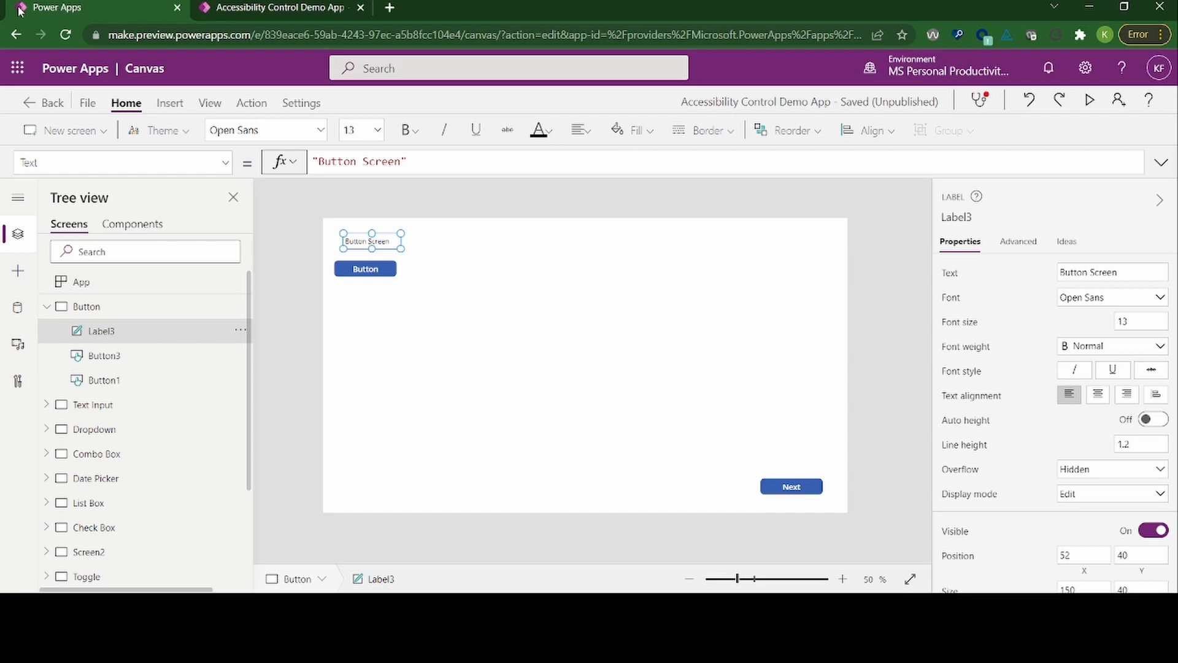
key("Return")
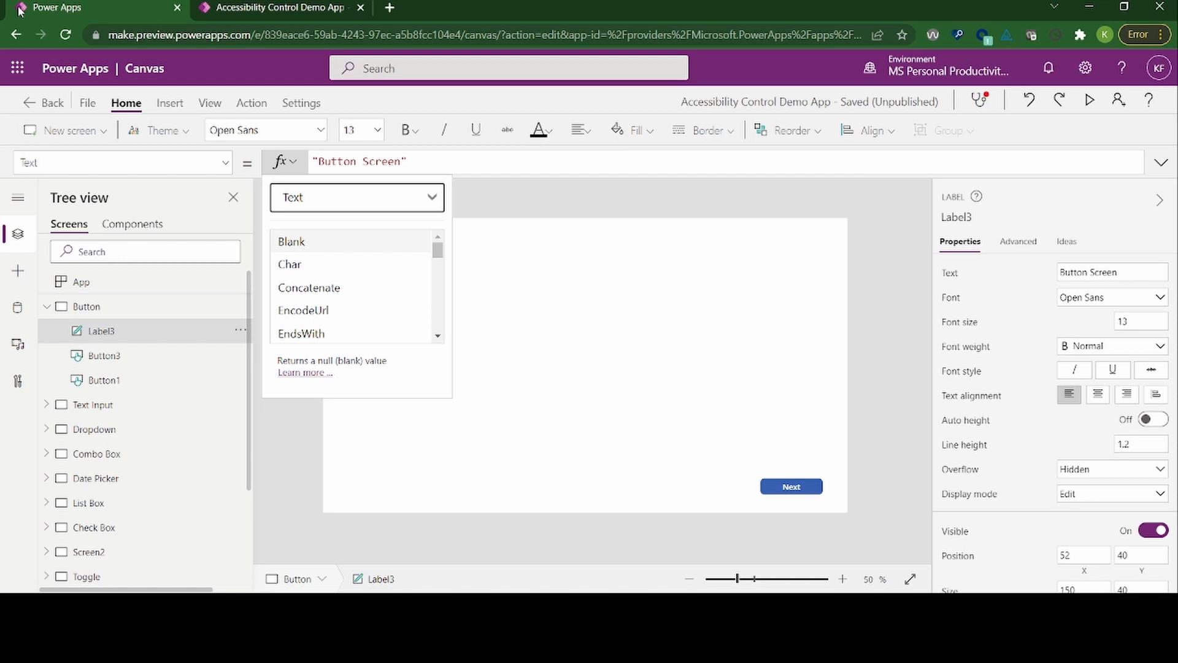
key("Return")
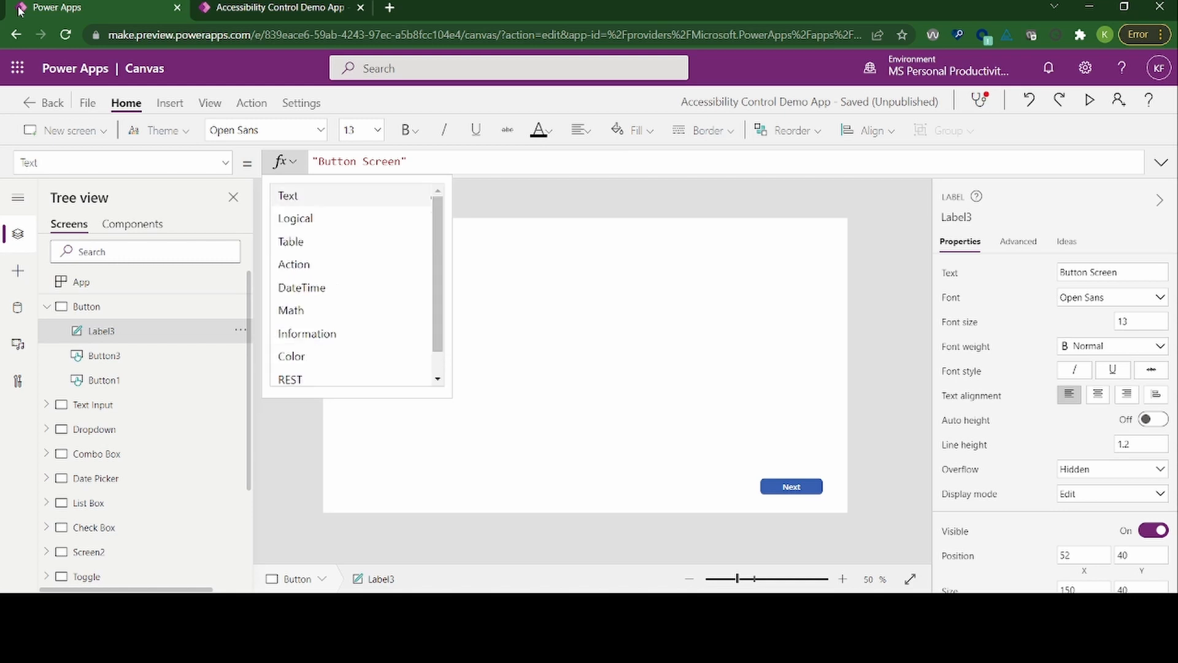
key("Down")
key("Down")
key("Down")
key("Down")
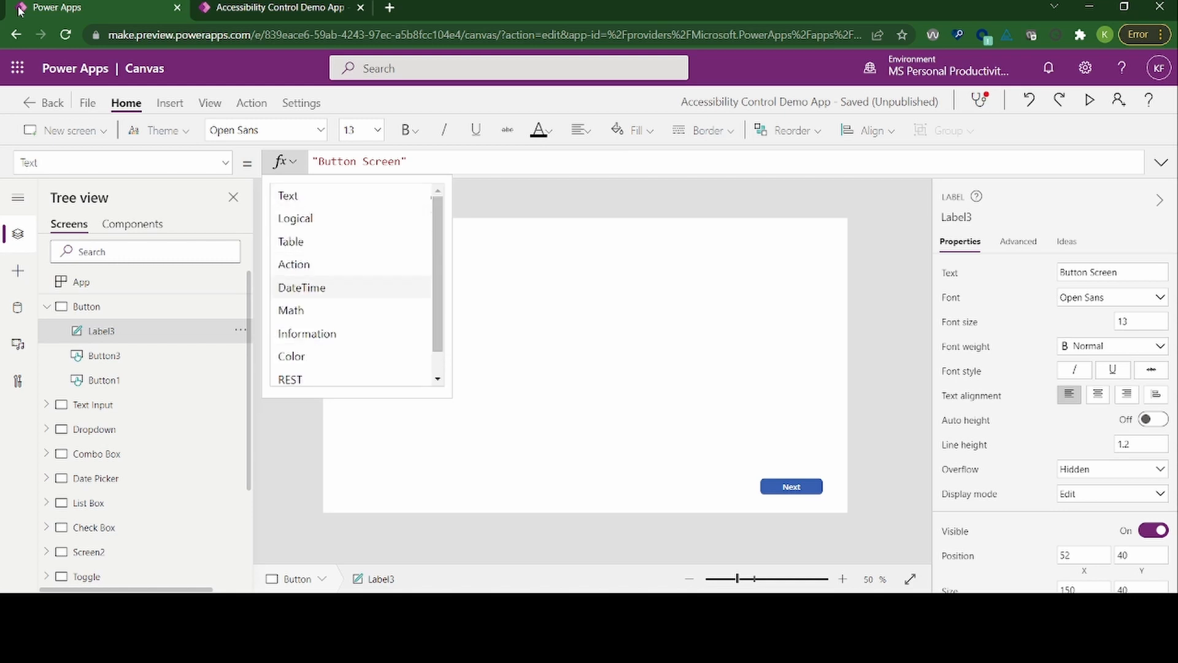
key("Down")
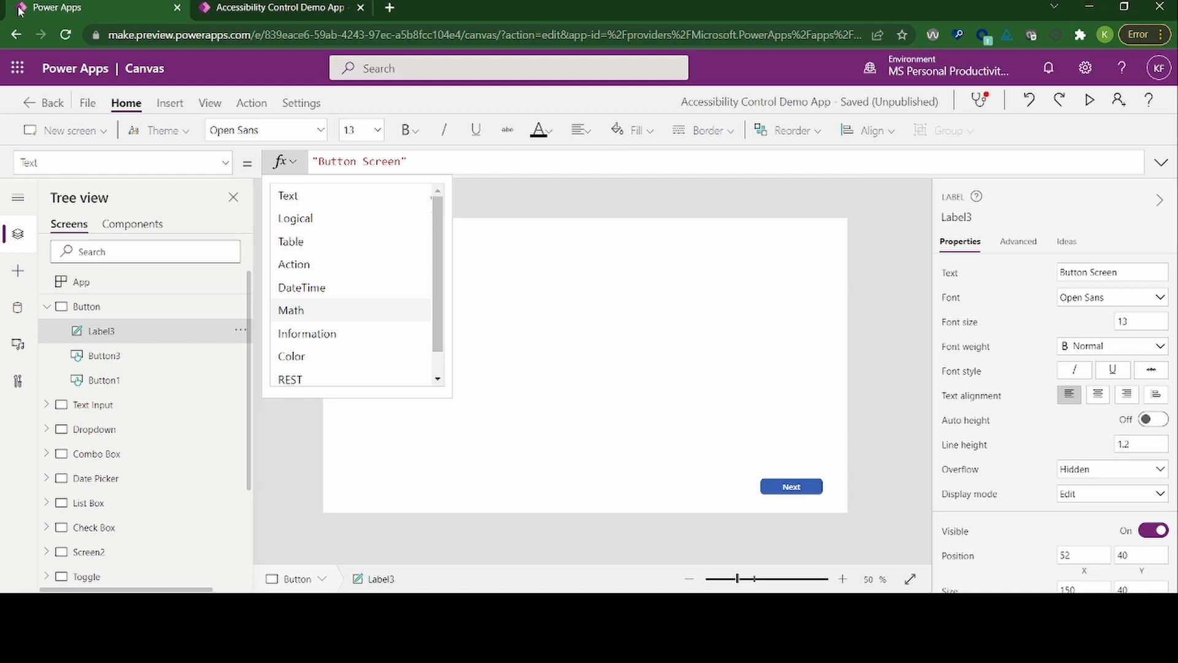
key("Down")
key("Down")
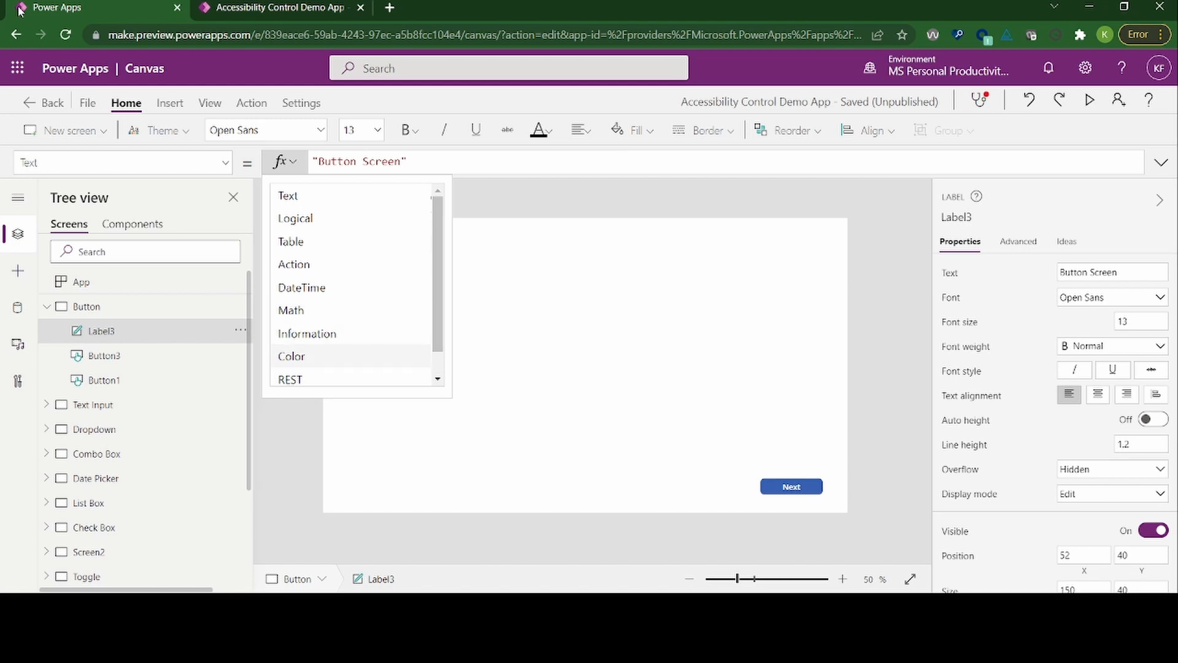
key("Up")
key("Up")
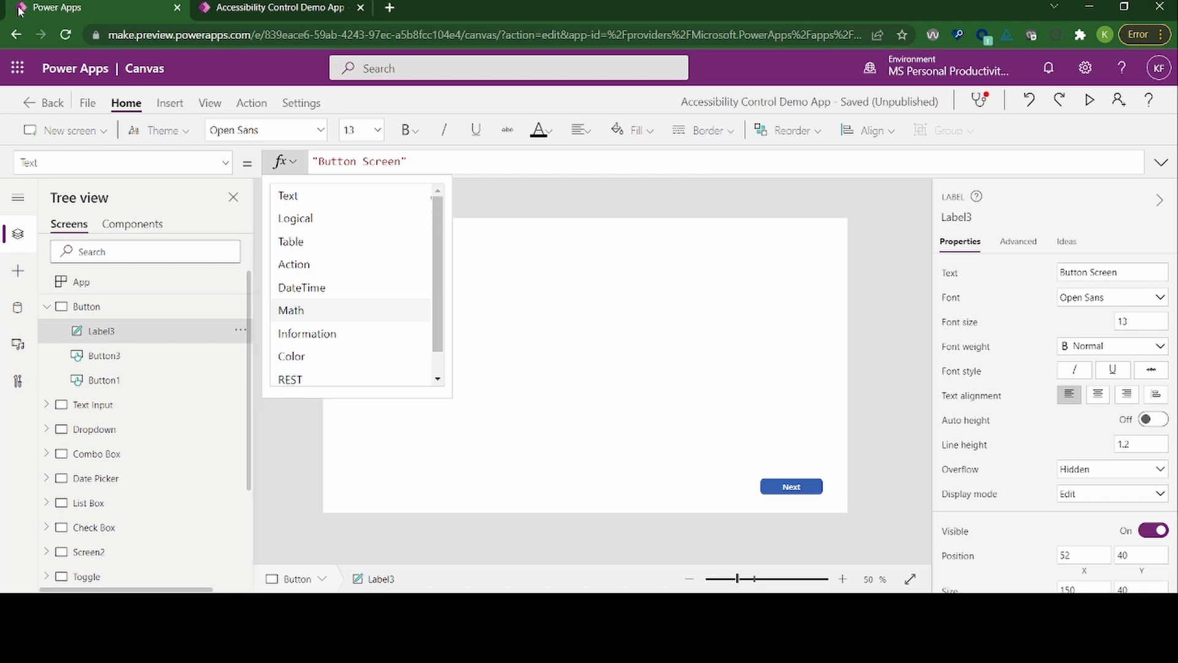
key("Up")
key("Up")
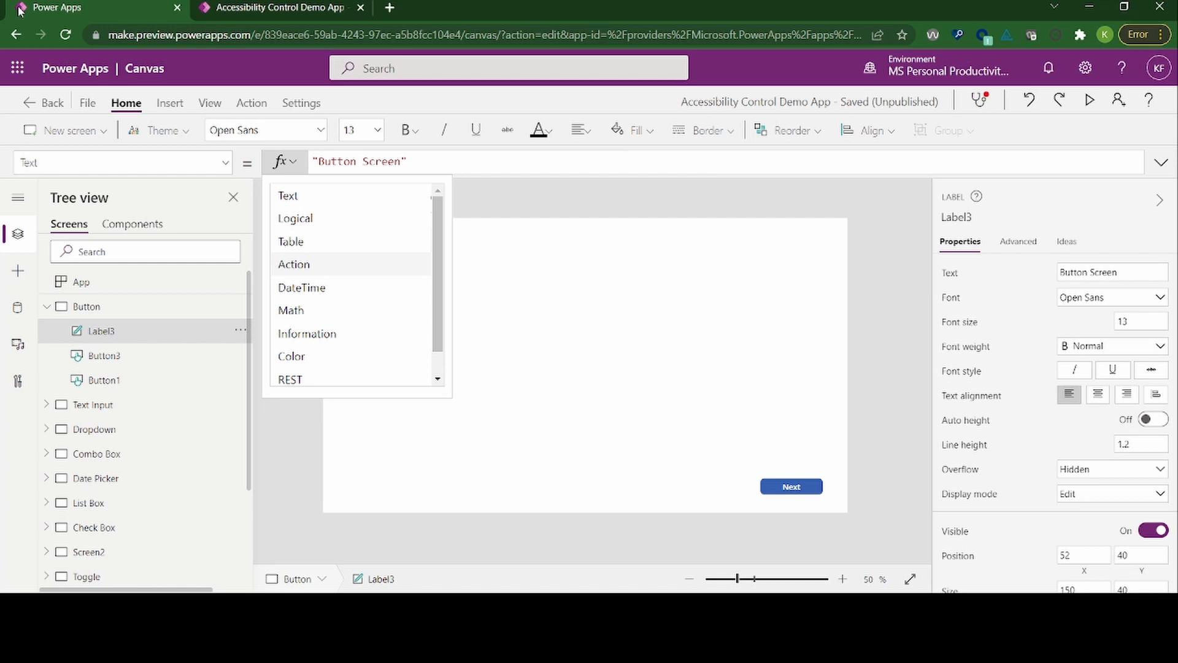
key("Escape")
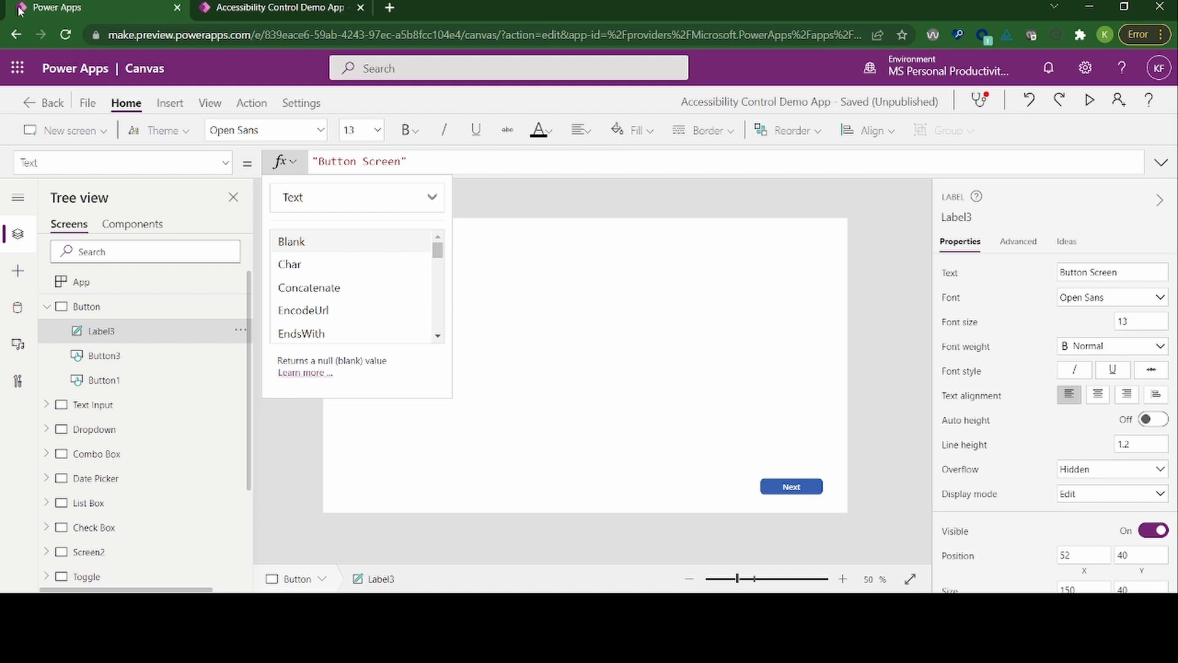
key("Tab")
key("Escape")
Step: Read through the formula of Label3's Text property character by character from its beginning
key("Tab")
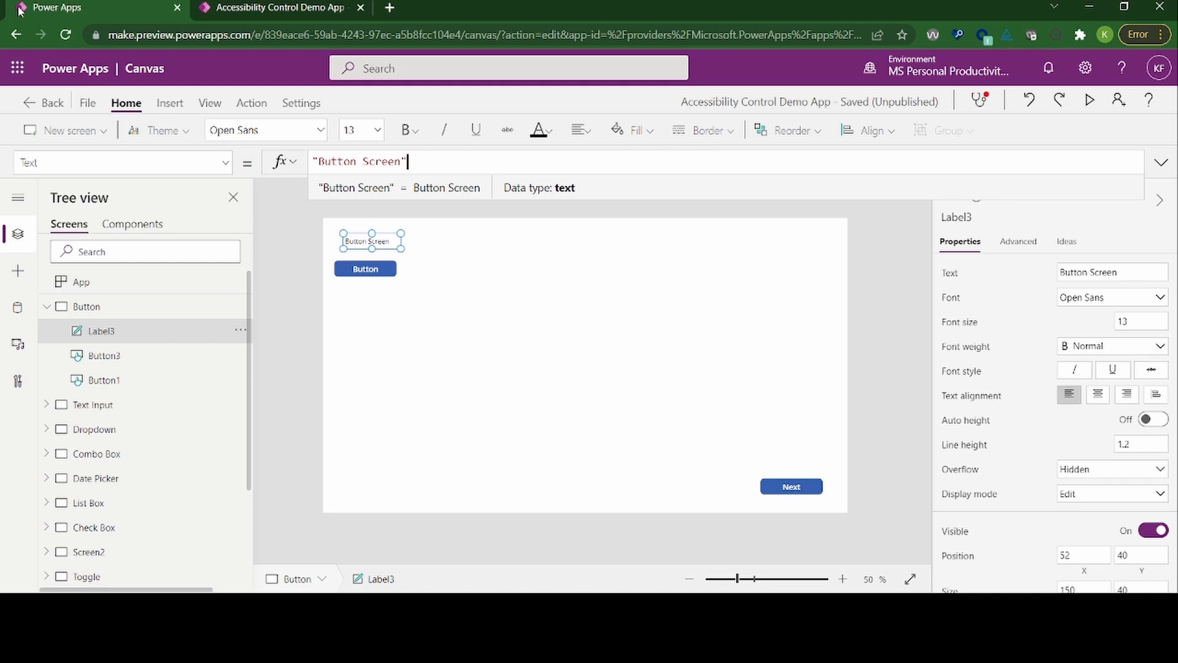
key("shift+Tab")
key("Home")
key("Right")
key("Right")
key("Right")
key("Right")
key("Right")
key("Right")
key("Right")
key("Right")
key("Right")
key("Right")
key("Right")
key("Right")
key("Right")
key("Right")
key("Right")
Step: Switch the formula bar to Label3's Role property
key("shift+Tab")
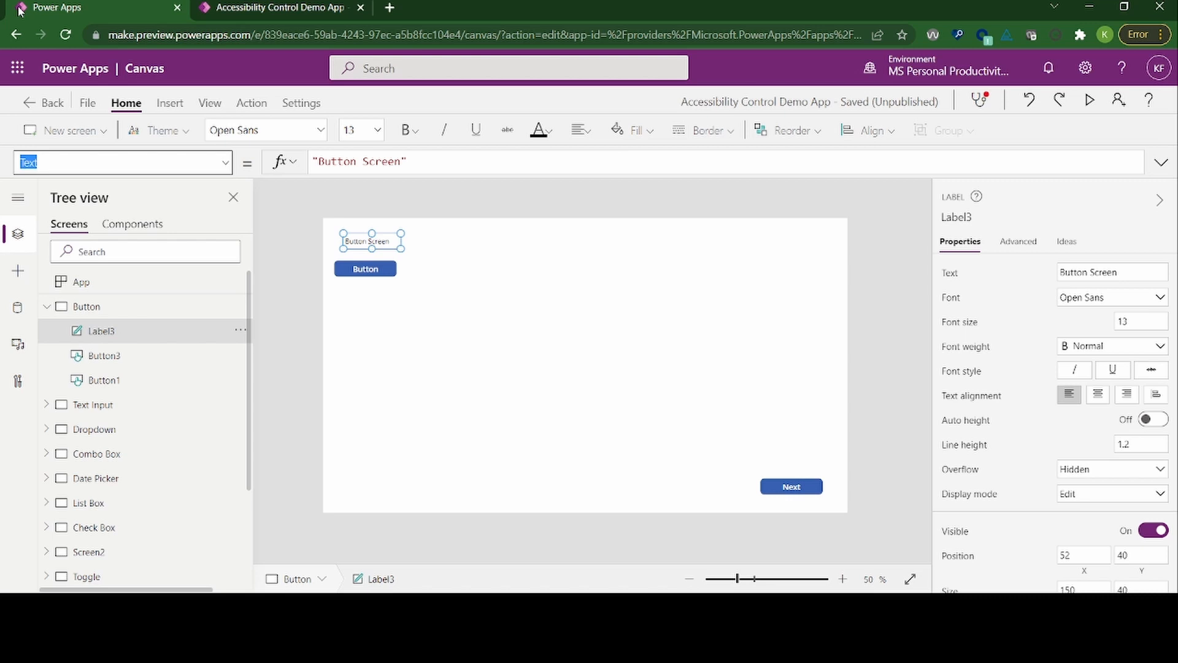
key("Down")
key("Down")
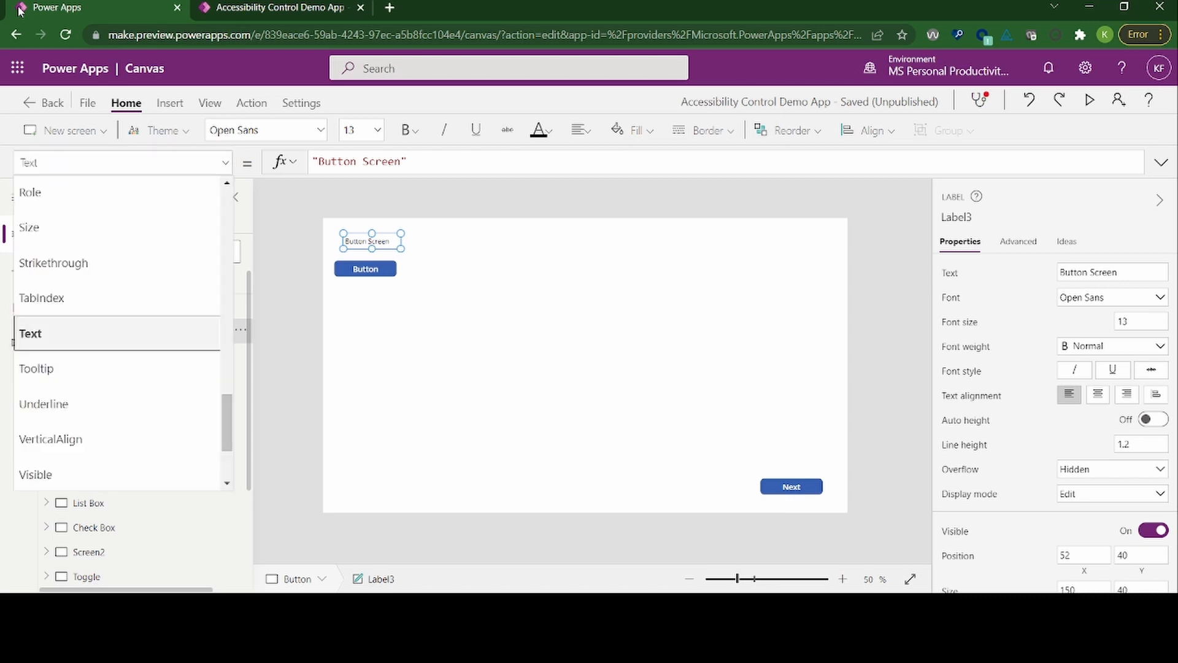
key("Up")
key("Up")
key("Up")
key("Up")
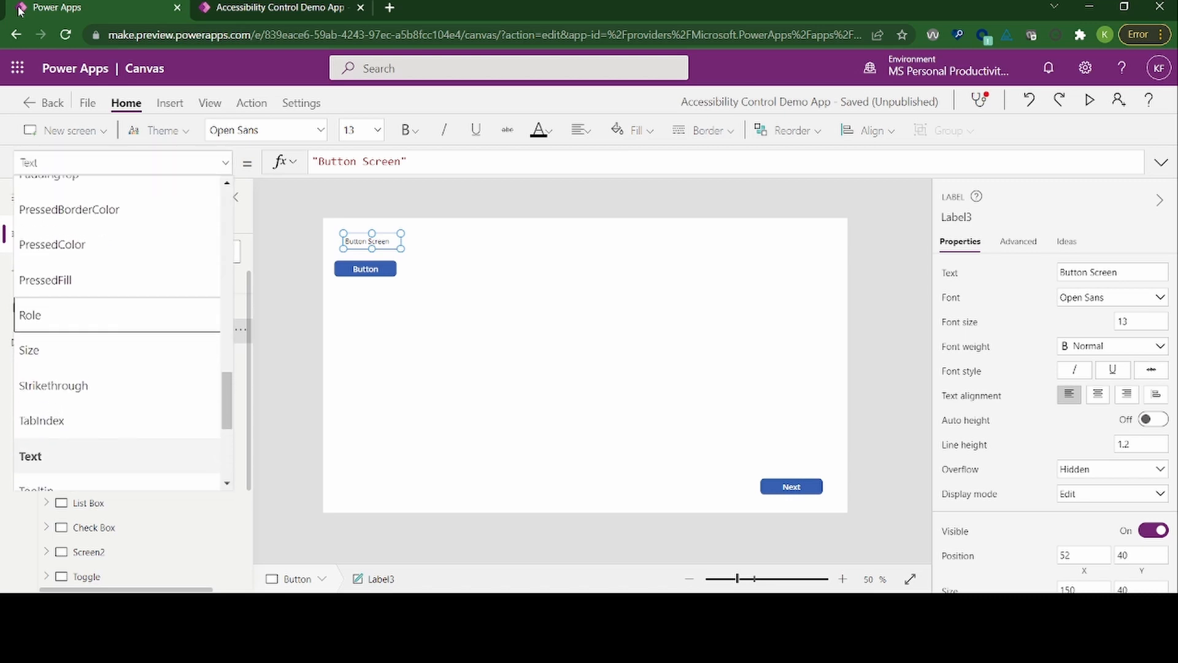
key("Up")
key("Down")
key("Return")
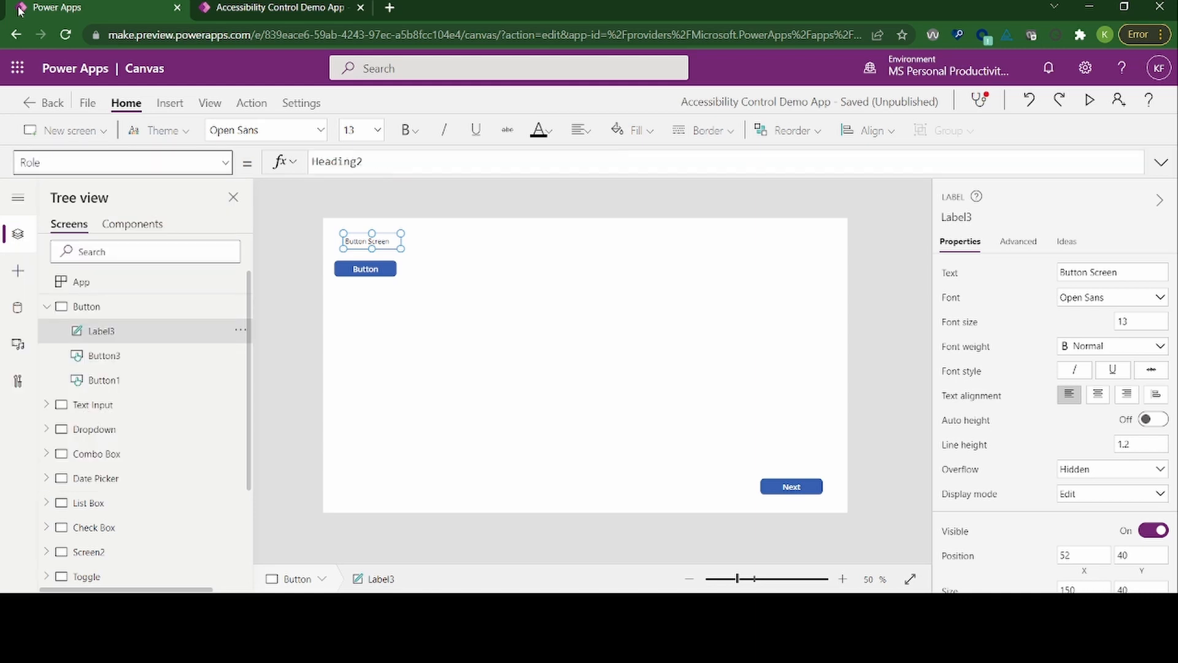
Step: Read through the formula of Label3's Role property character by character from its beginning
key("Tab")
key("Tab")
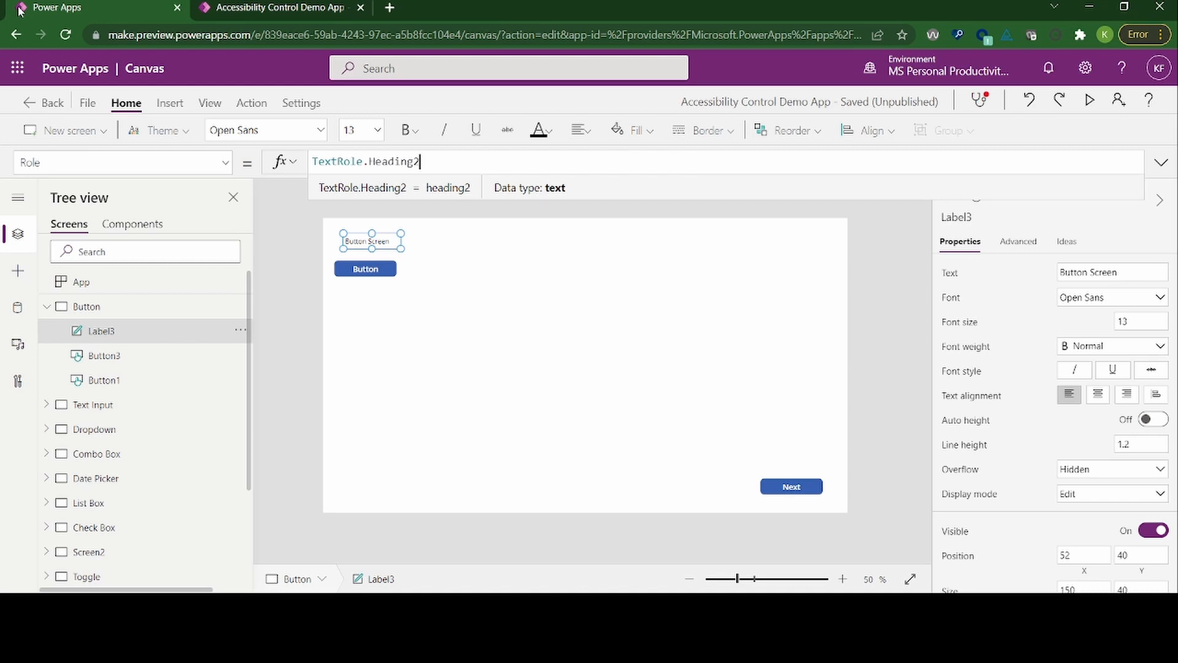
key("Home")
key("Right")
key("Right")
key("Right")
key("Right")
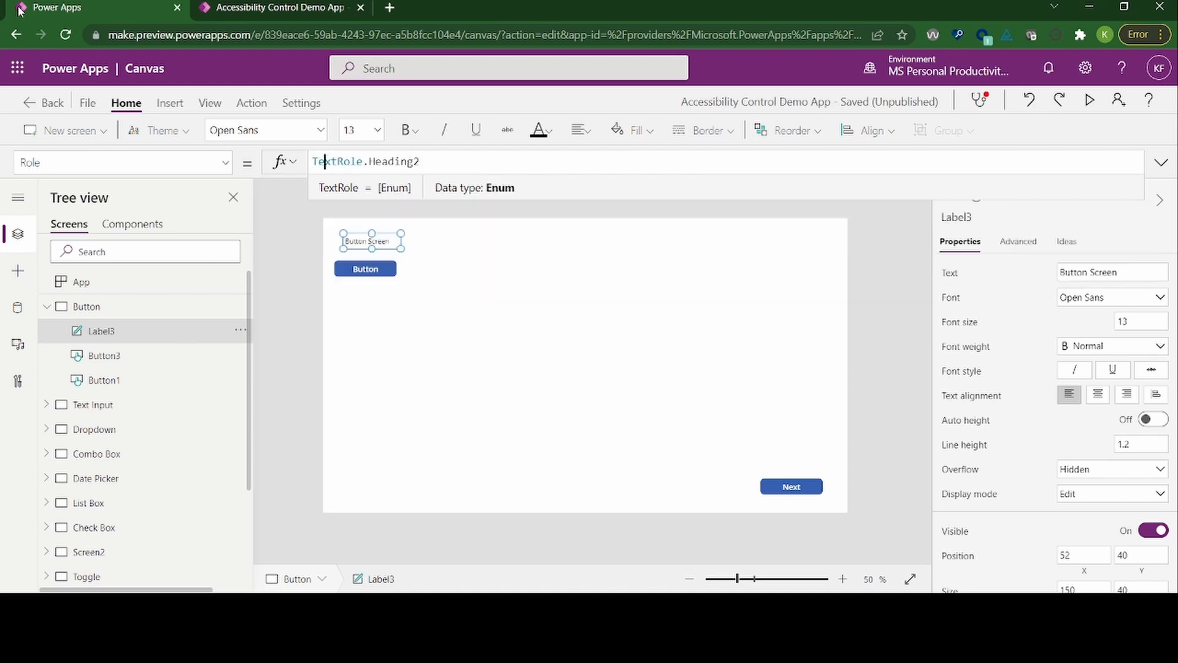
key("Right")
key("Right")
key("Right")
key("Right")
key("Right")
key("Right")
key("Right")
key("Right")
key("Right")
key("Right")
key("Right")
key("Right")
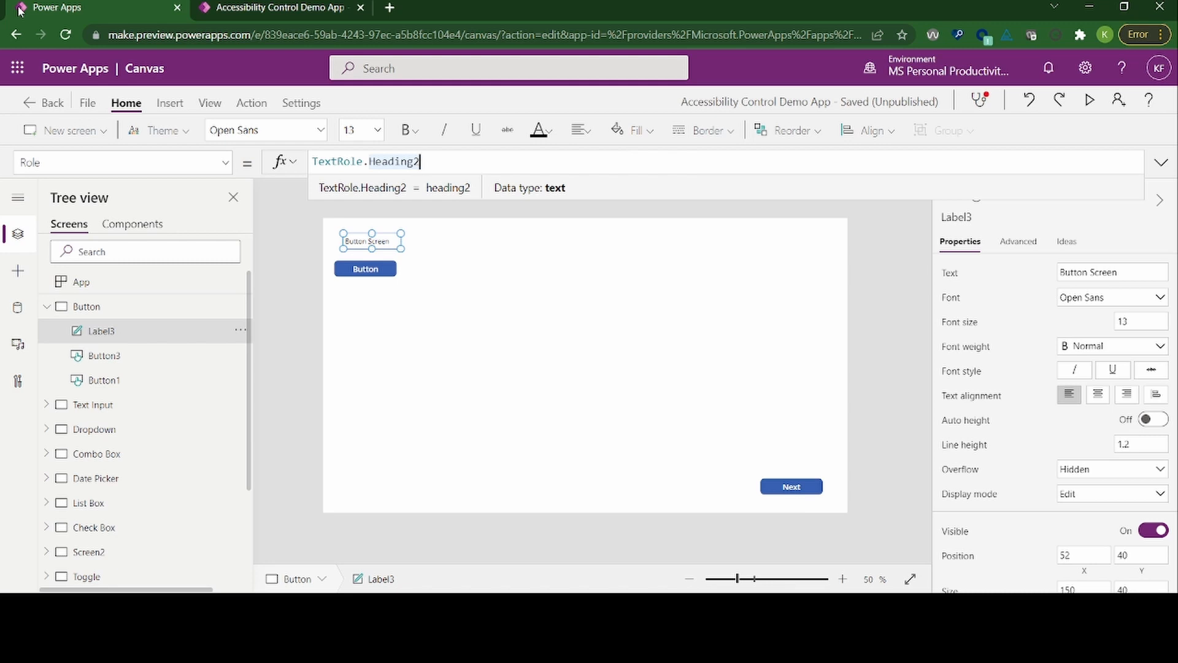
Step: Clear Label3's Role formula and start it again with the TextRole enumeration, chosen from the suggestions for "text"
key("ctrl+a")
key("BackSpace")
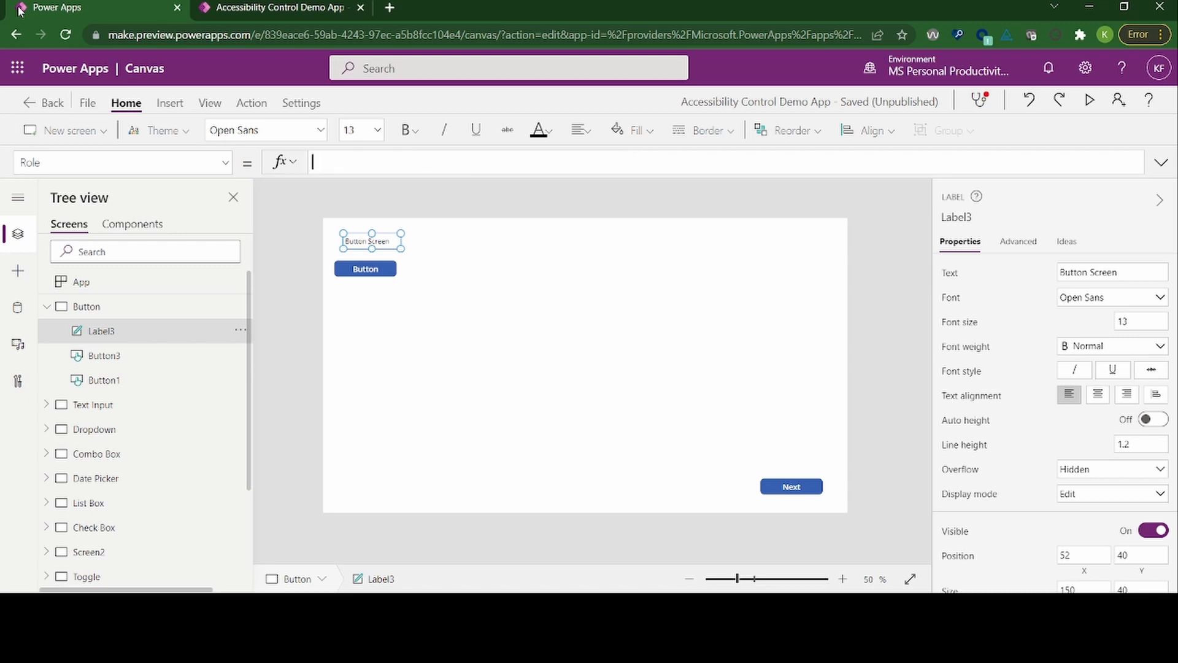
type("tex")
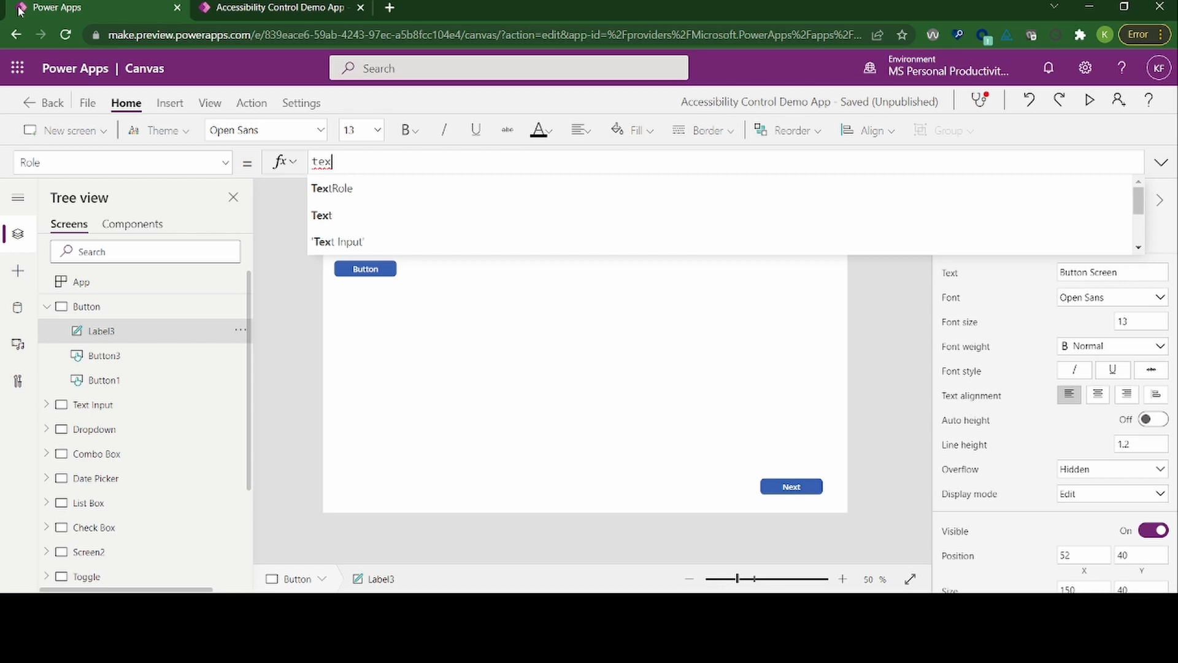
type("t")
key("Down")
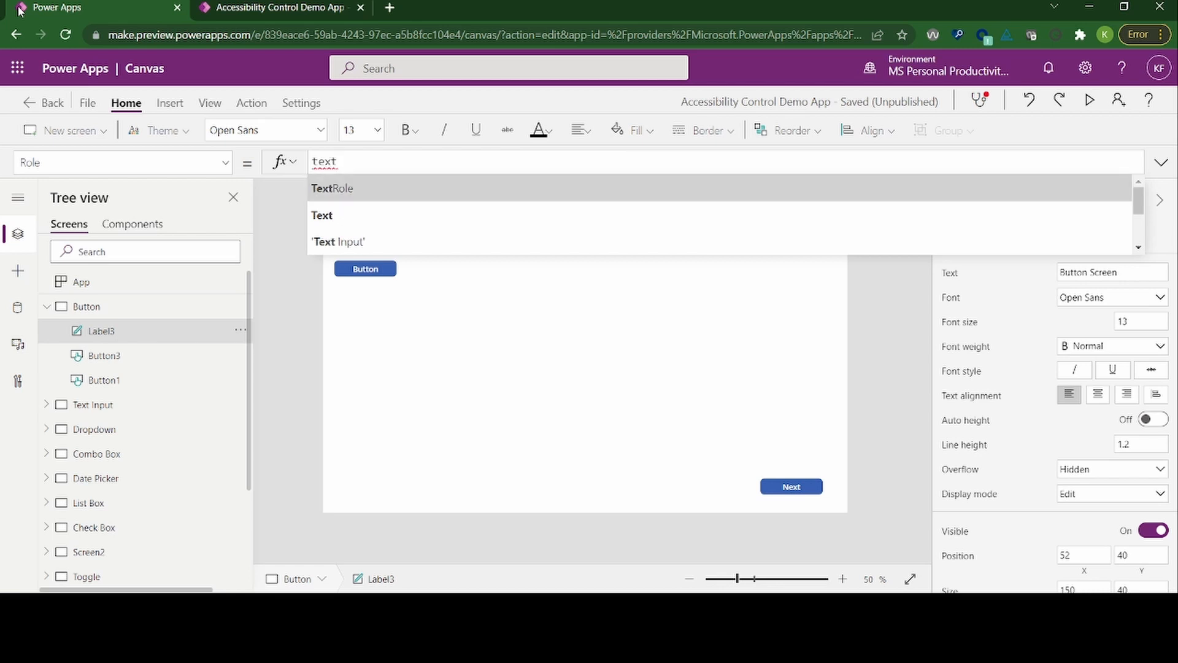
key("Down")
key("Down")
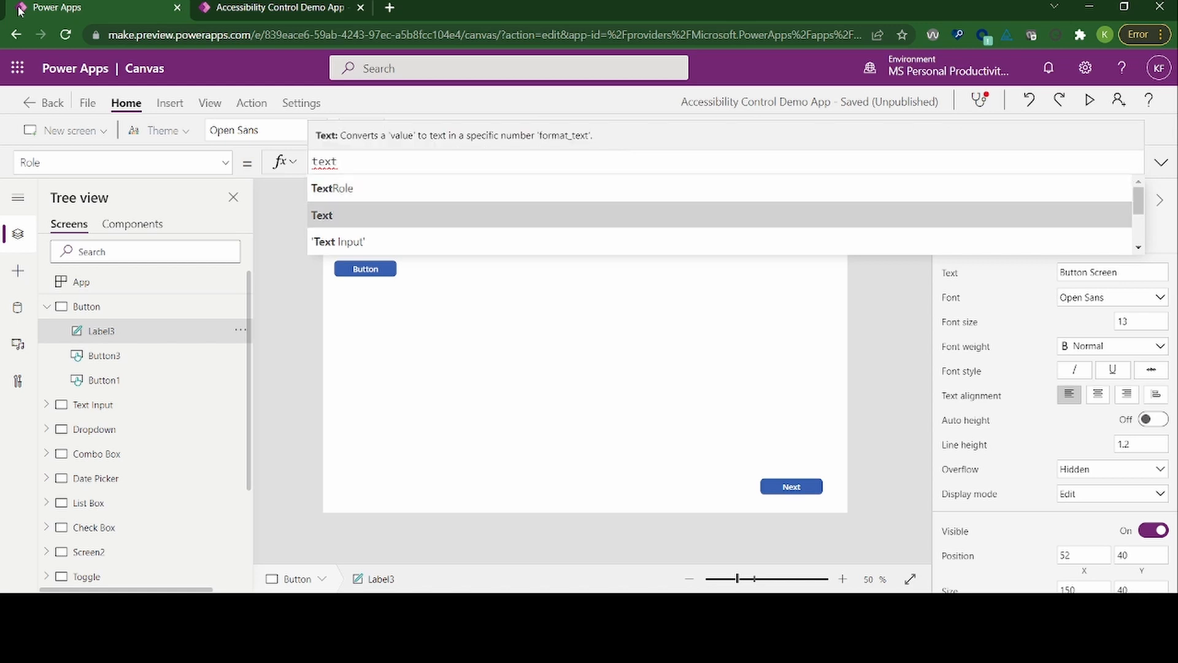
key("Down")
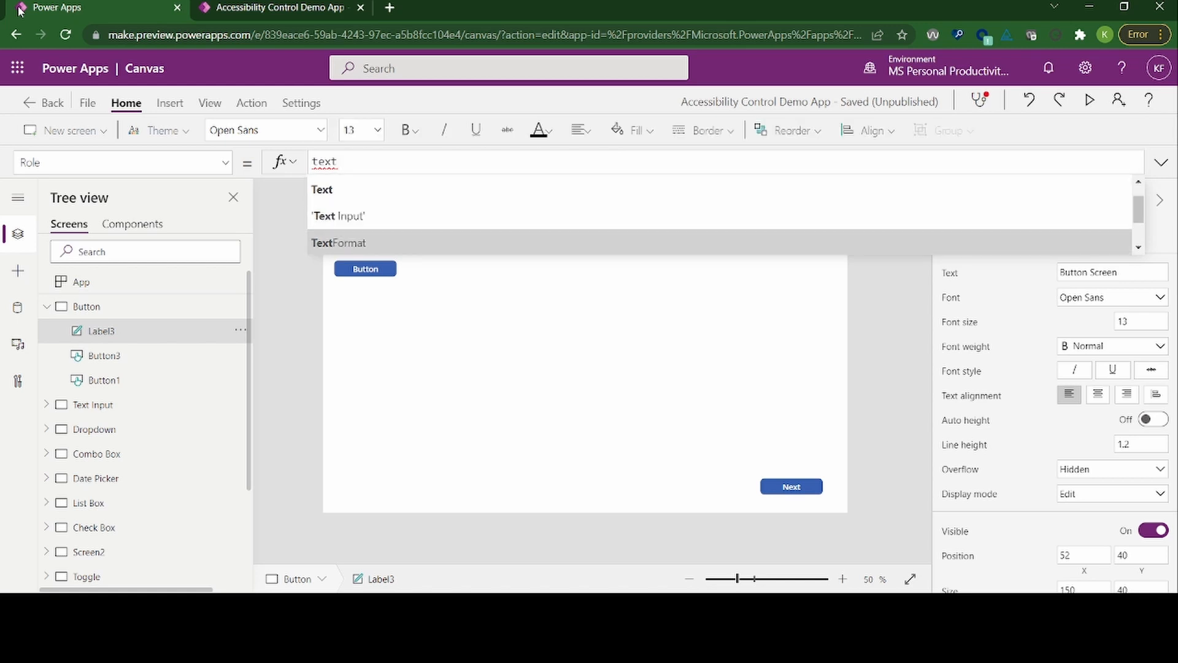
key("Up")
key("Up")
key("Up")
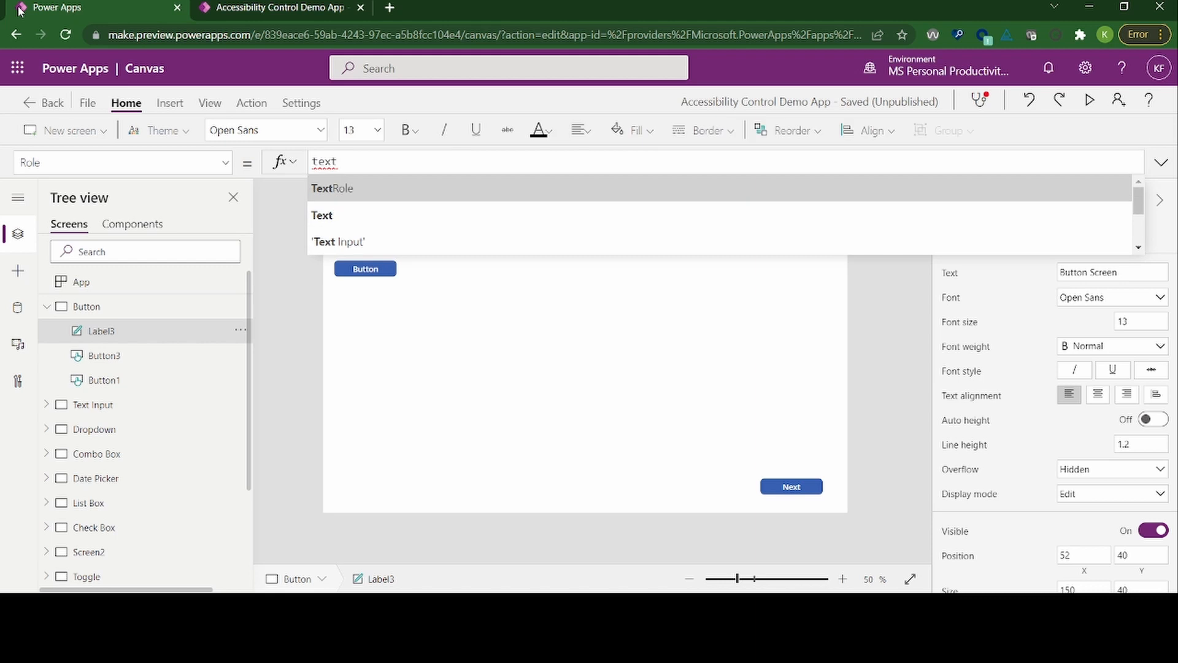
key("Tab")
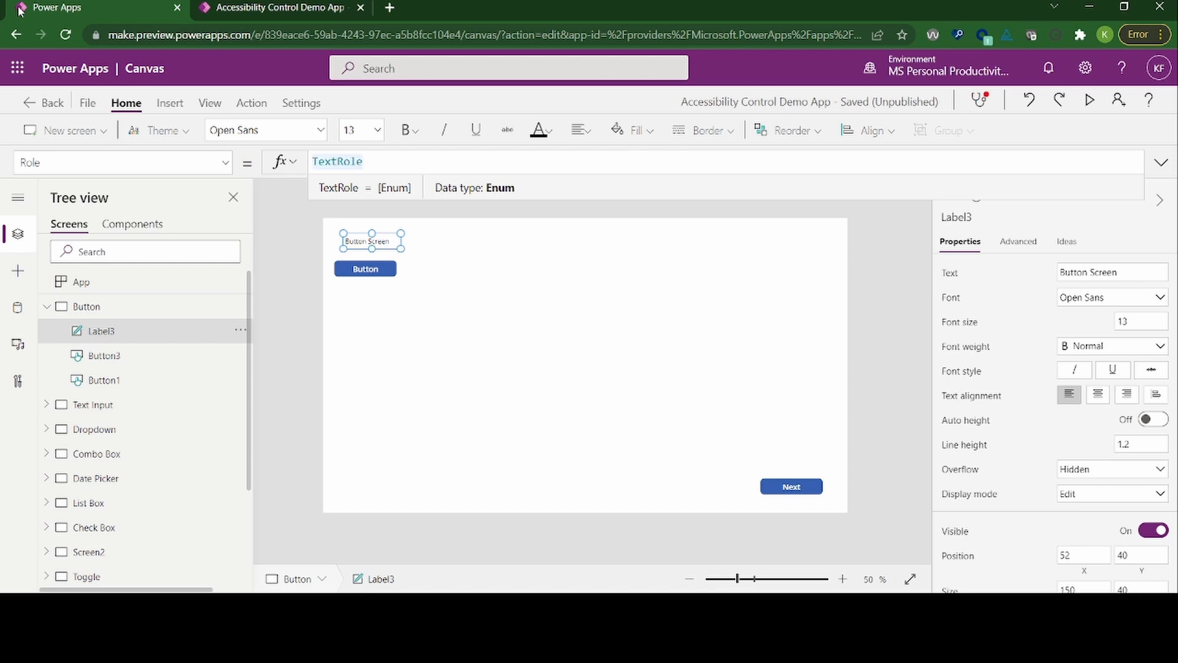
Step: Complete the Role formula as TextRole.Heading2 using the suggested enumeration values, and save the app
type(".")
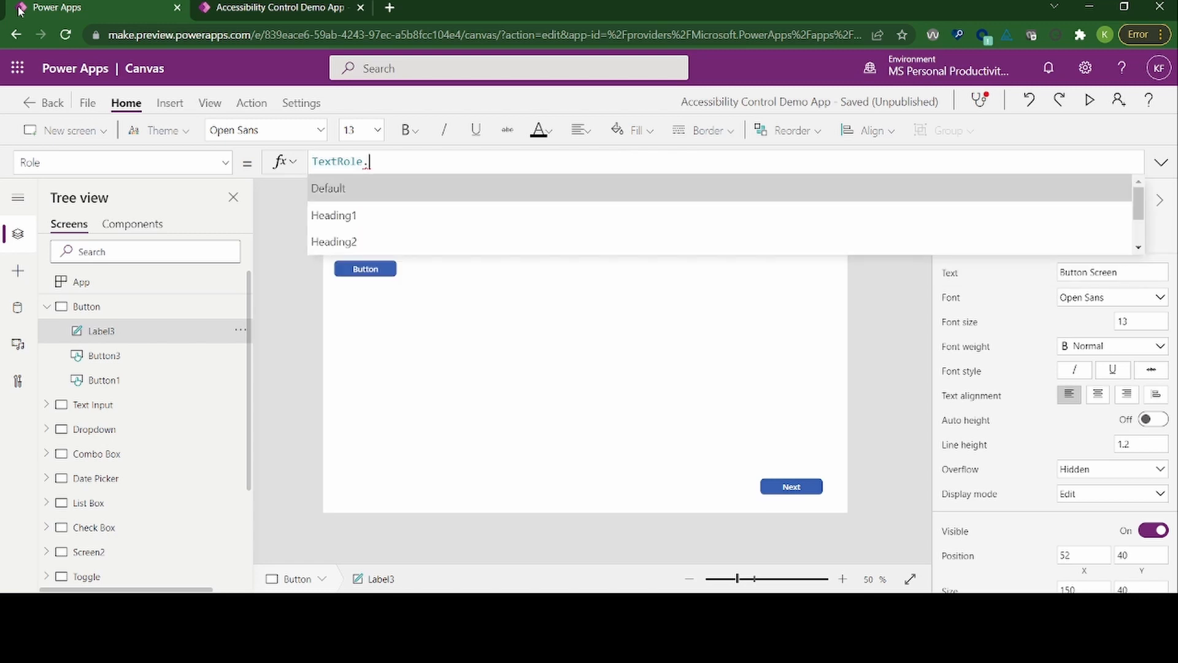
key("Down")
key("Down")
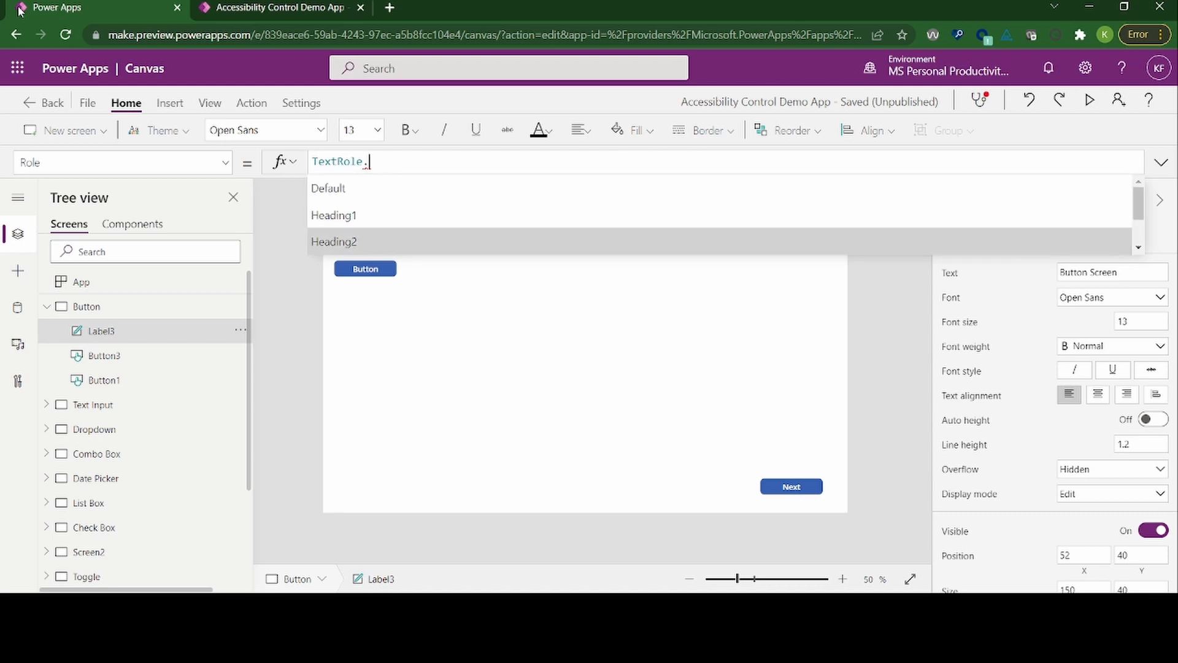
key("Return")
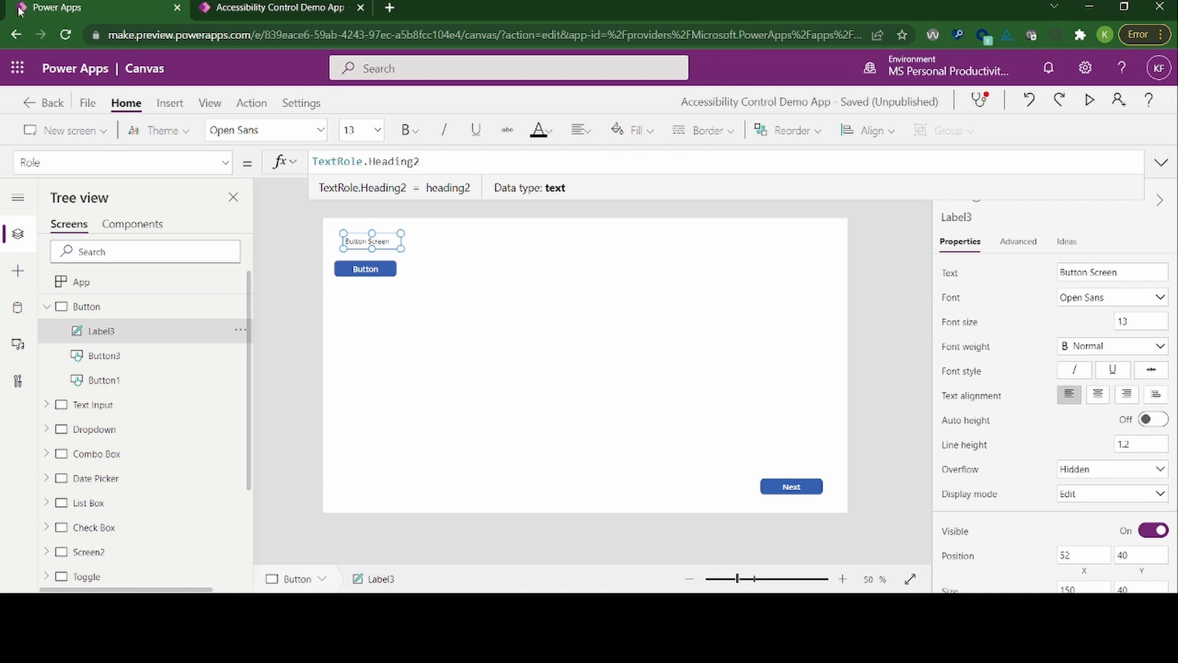
key("ctrl+s")
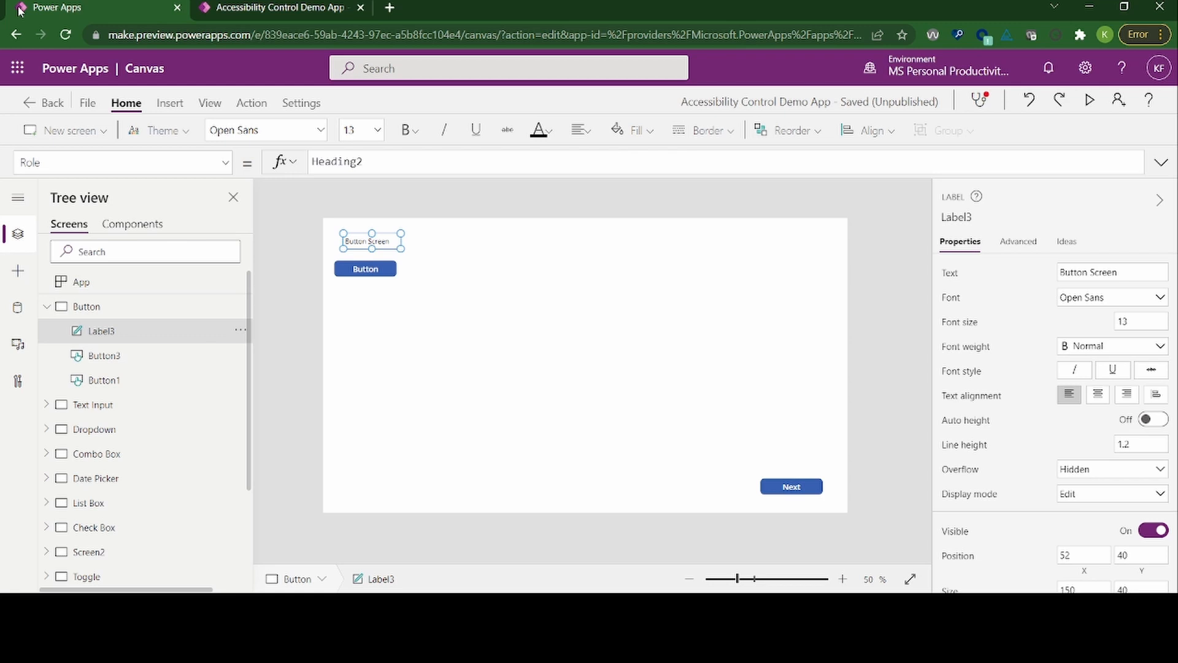
Step: Open the selection of layout templates for inserting a new screen into the app
key("Tab")
key("Tab")
key("Tab")
key("Right")
key("Return")
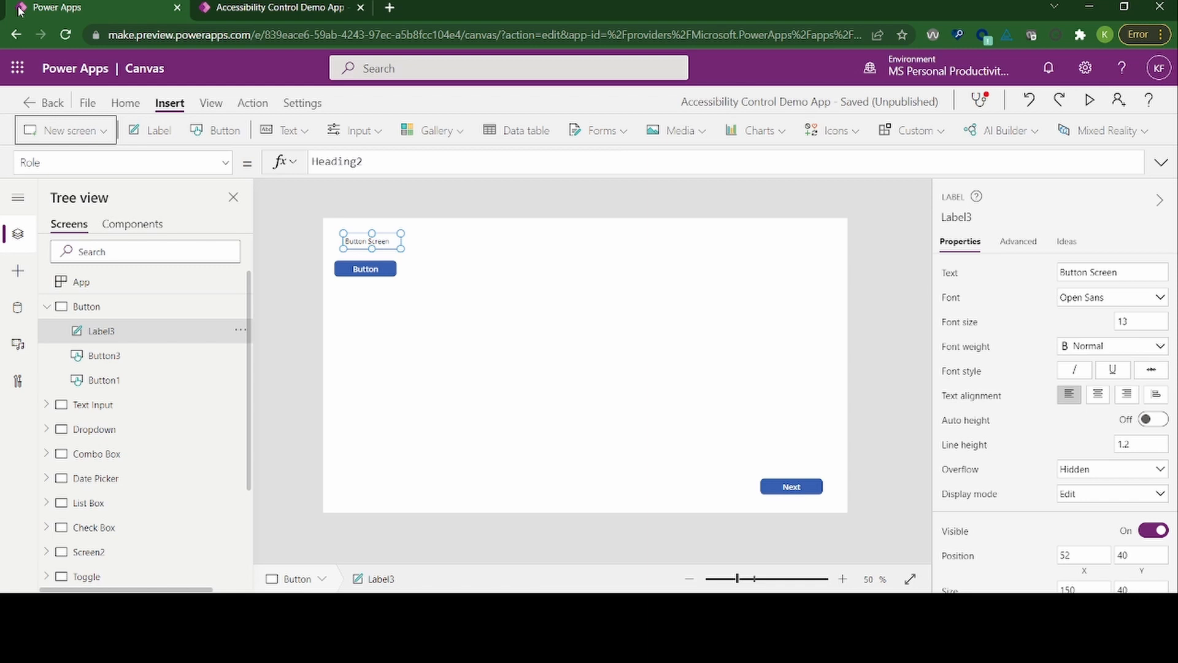
key("Return")
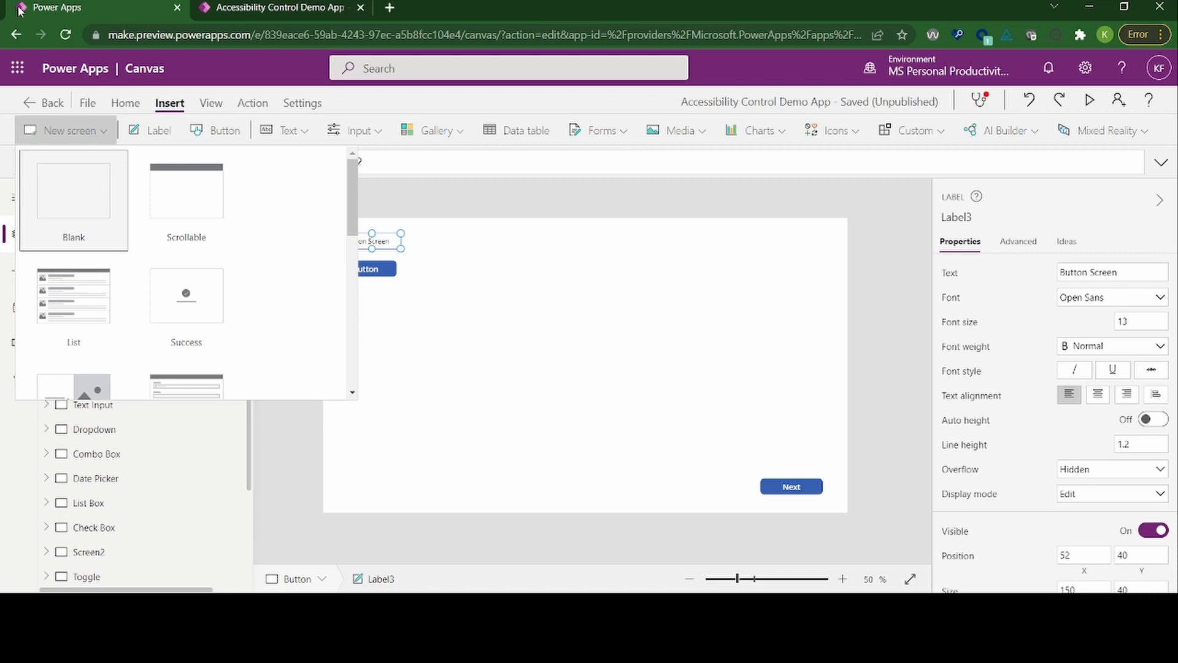
Step: Examine the new-screen templates on offer, moving from Blank and Scrollable through List and Tutorial to Meeting and People
key("Right")
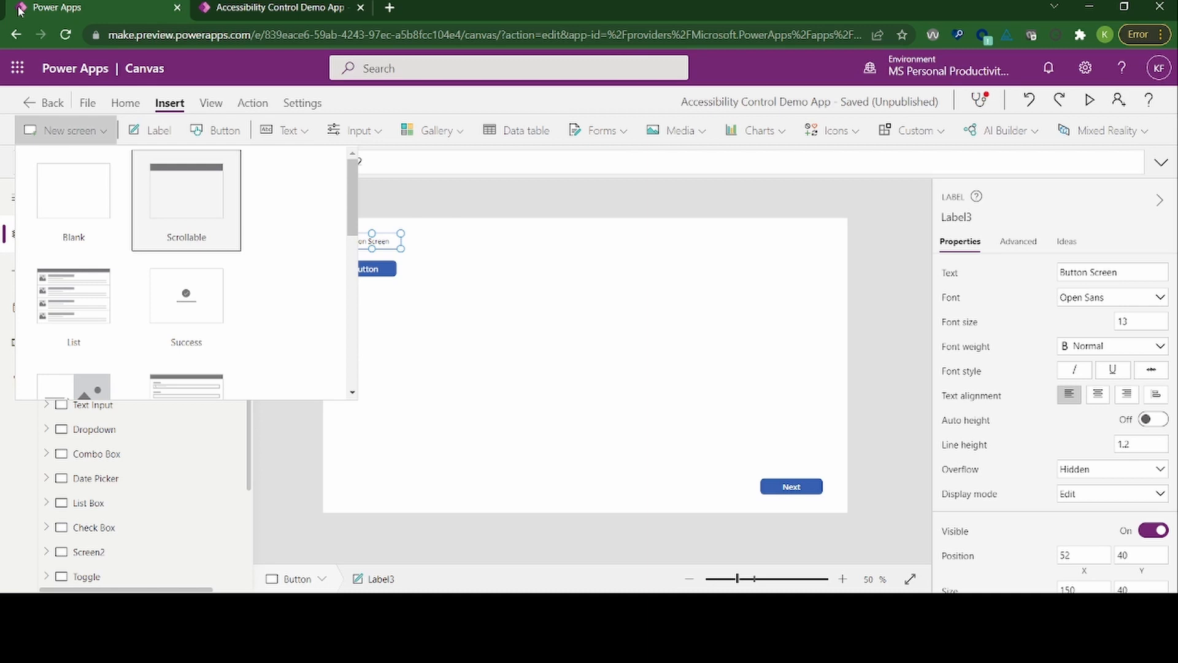
key("Left")
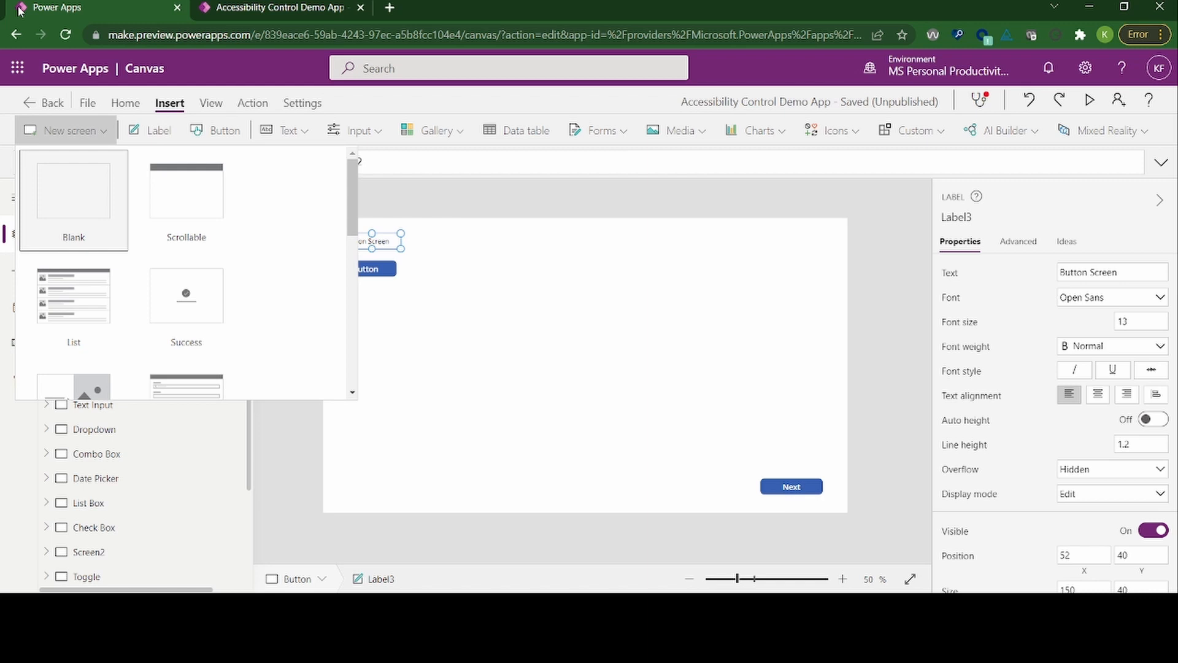
key("Right")
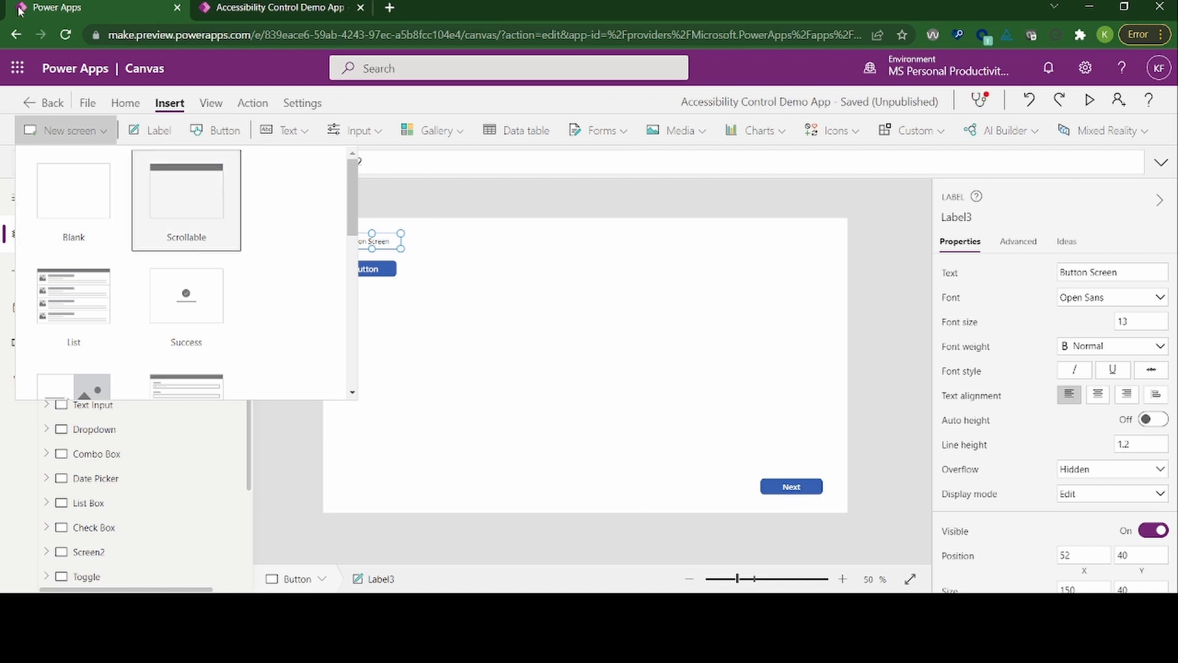
key("Down")
key("Left")
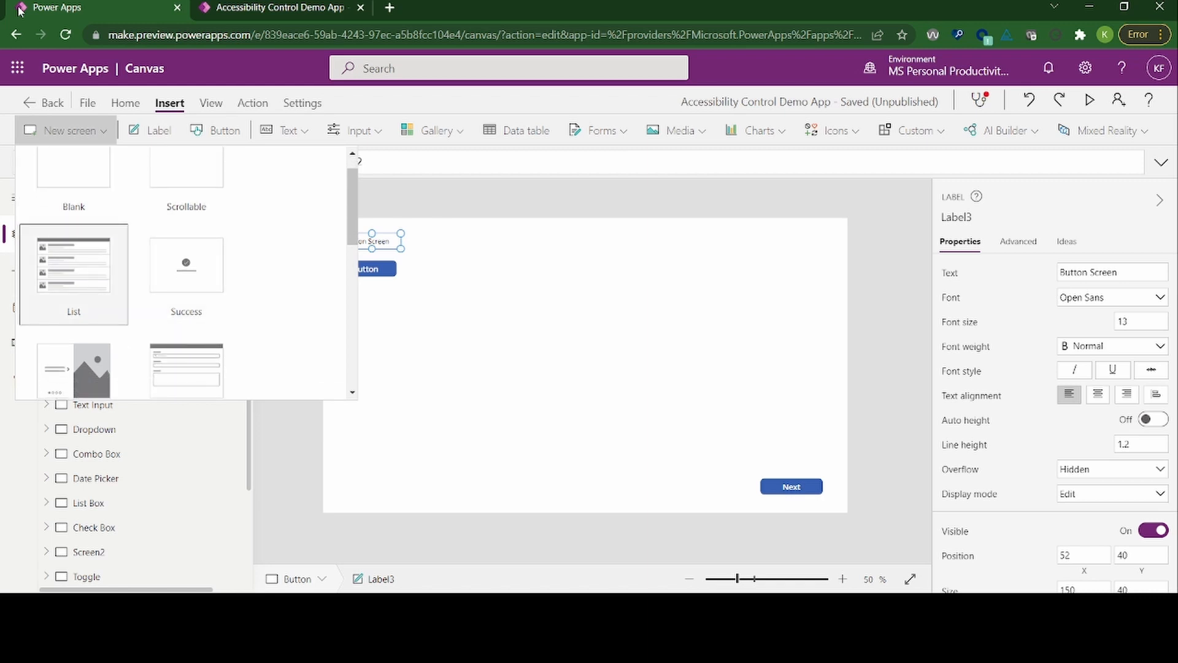
key("Down")
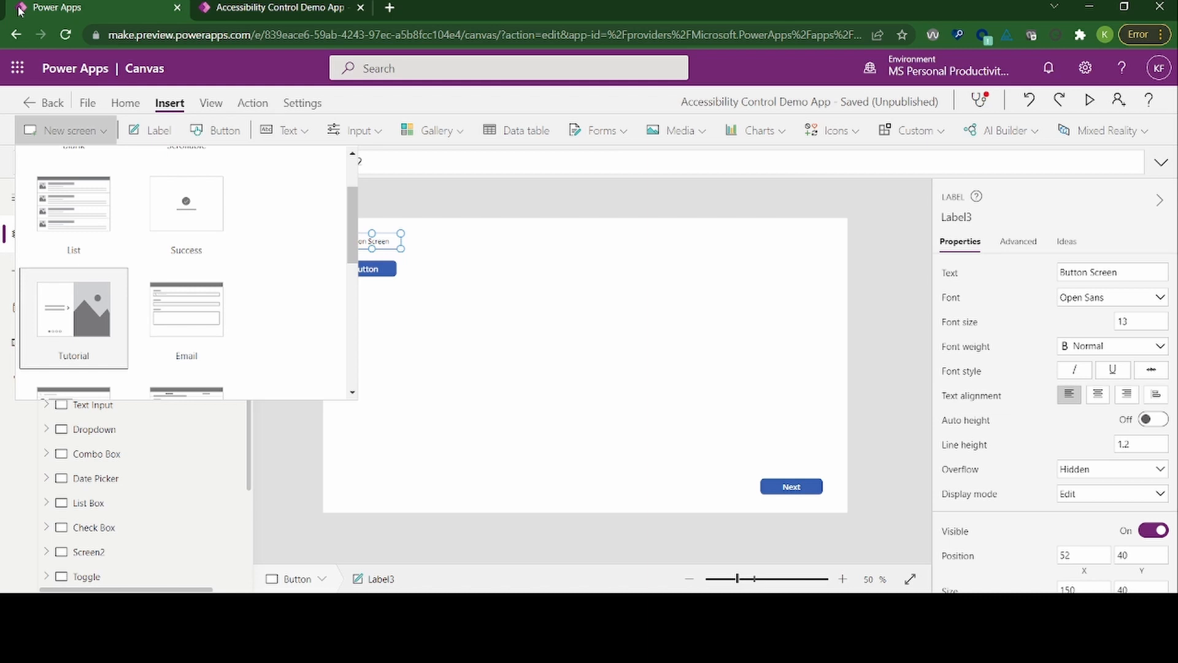
key("Right")
key("Down")
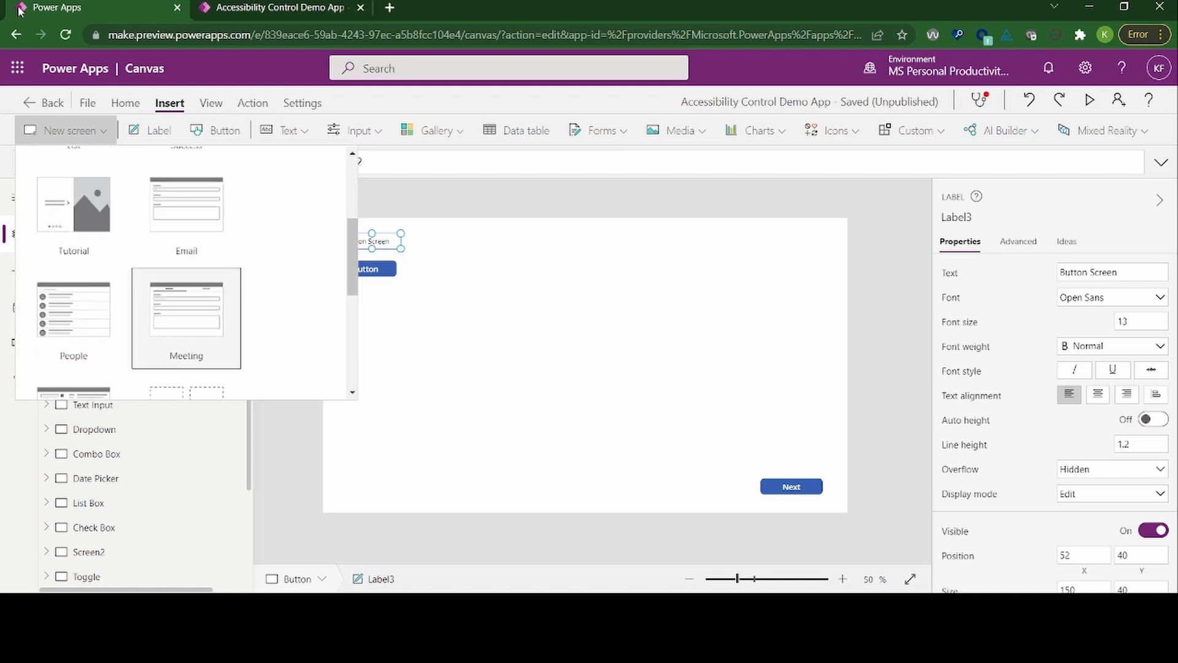
key("Left")
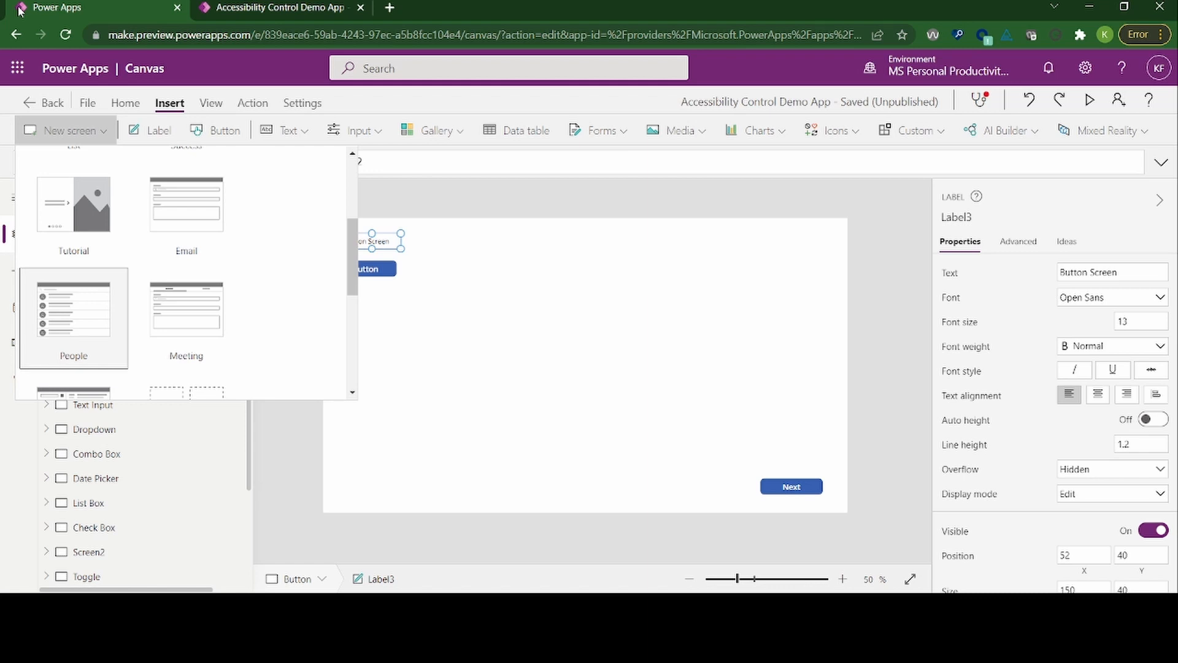
key("Down")
Step: Add a new screen to the app based on the List template
key("Up")
key("Up")
key("Up")
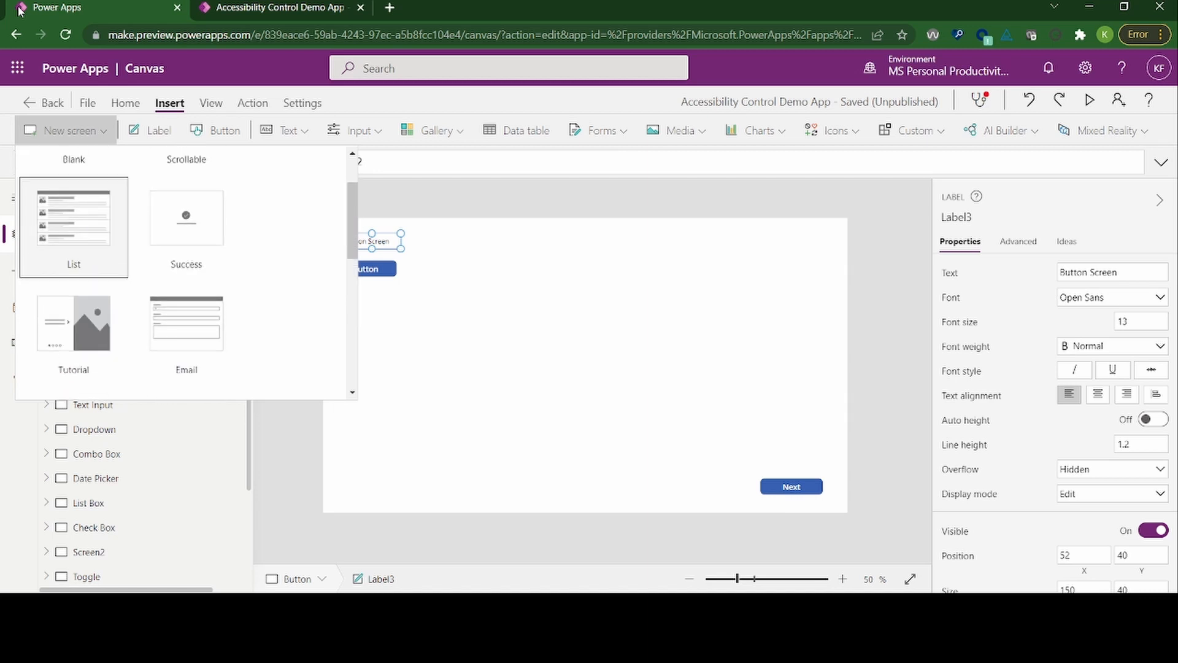
key("Return")
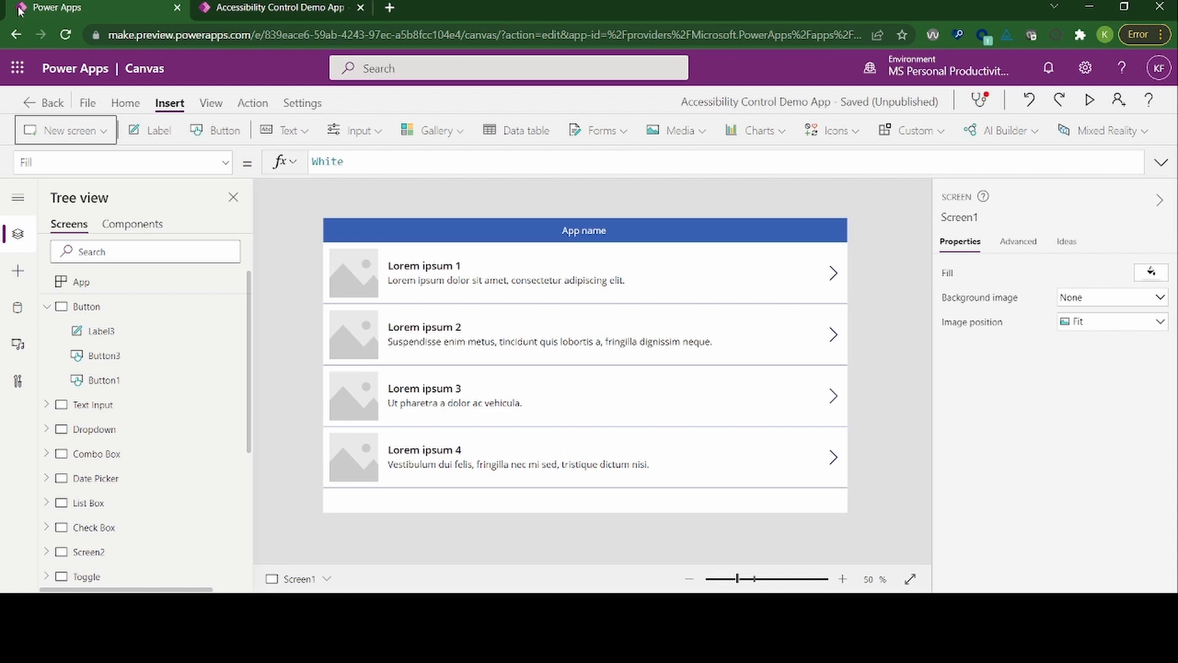
Step: Move the focus to the new list screen in the tree view, passing its controls from RectQuickActionBar1 up to the screen itself
key("Tab")
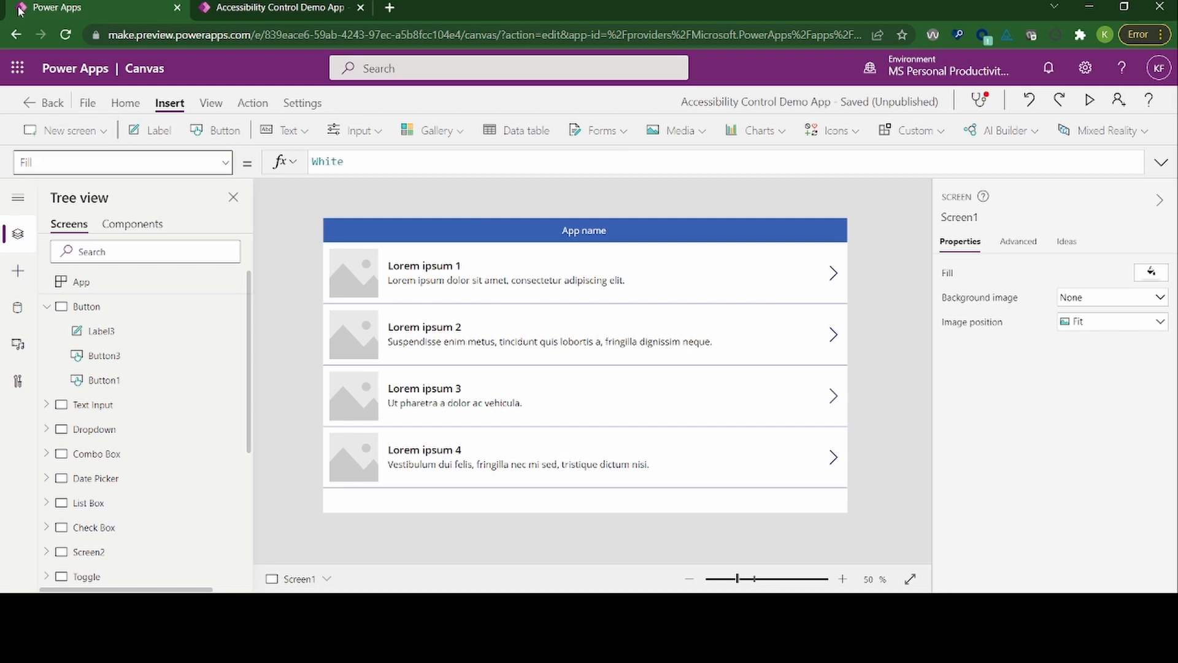
key("Tab")
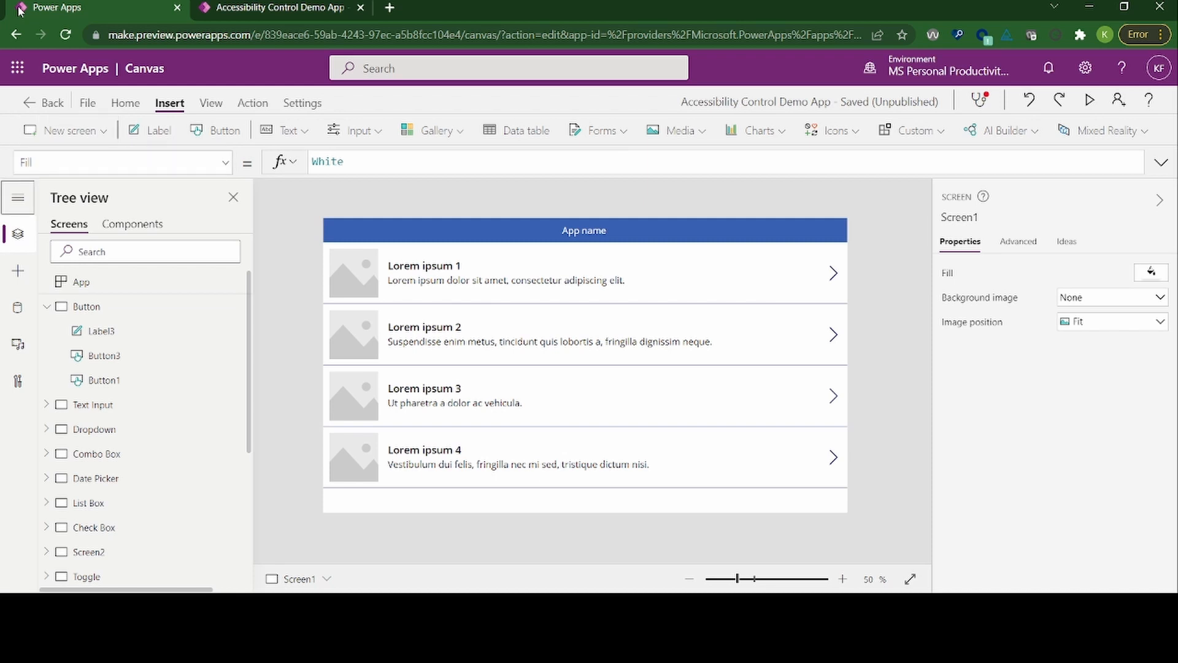
key("Tab")
key("Tab")
key("Tab")
key("Tab")
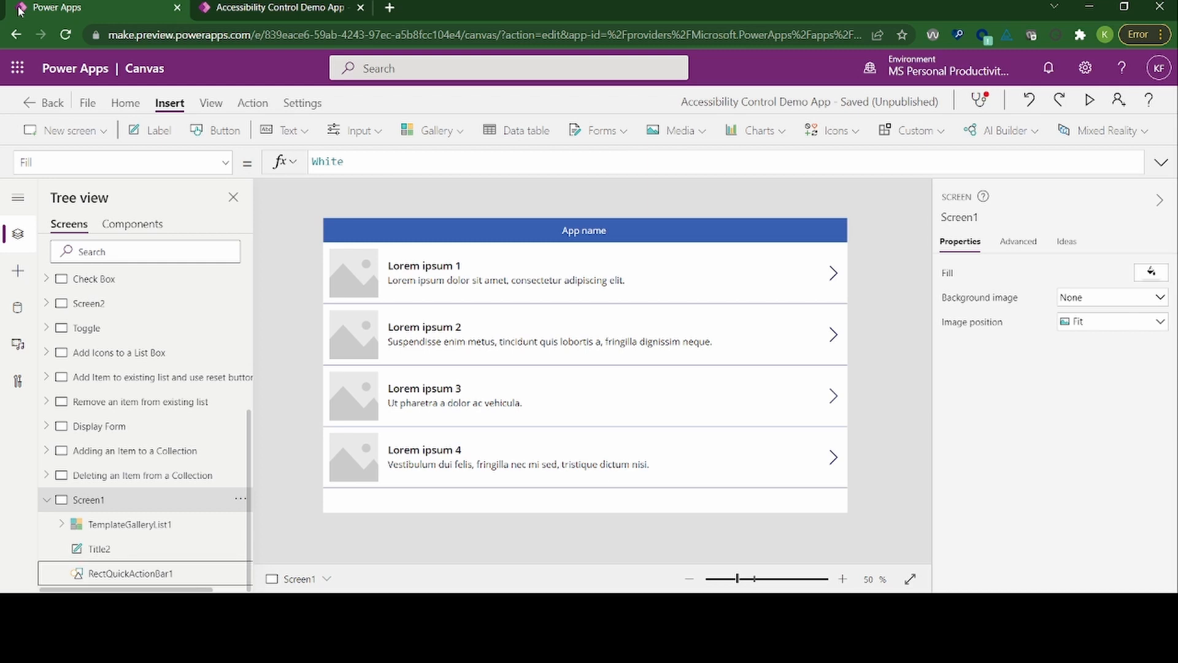
key("Up")
key("Up")
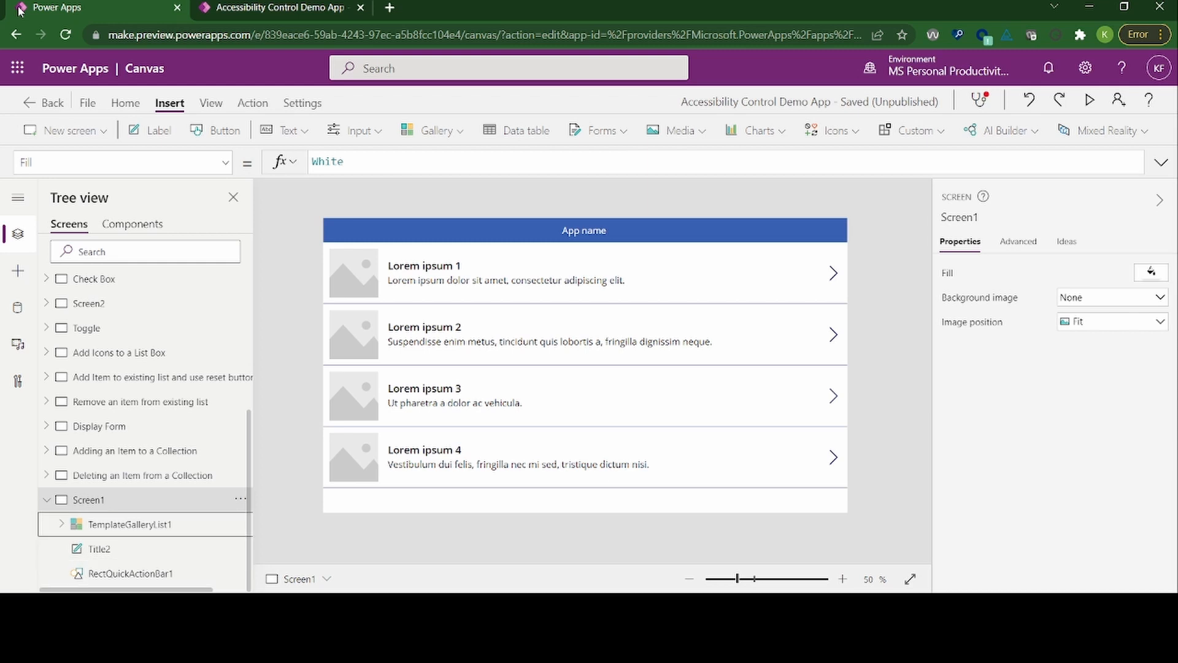
key("Up")
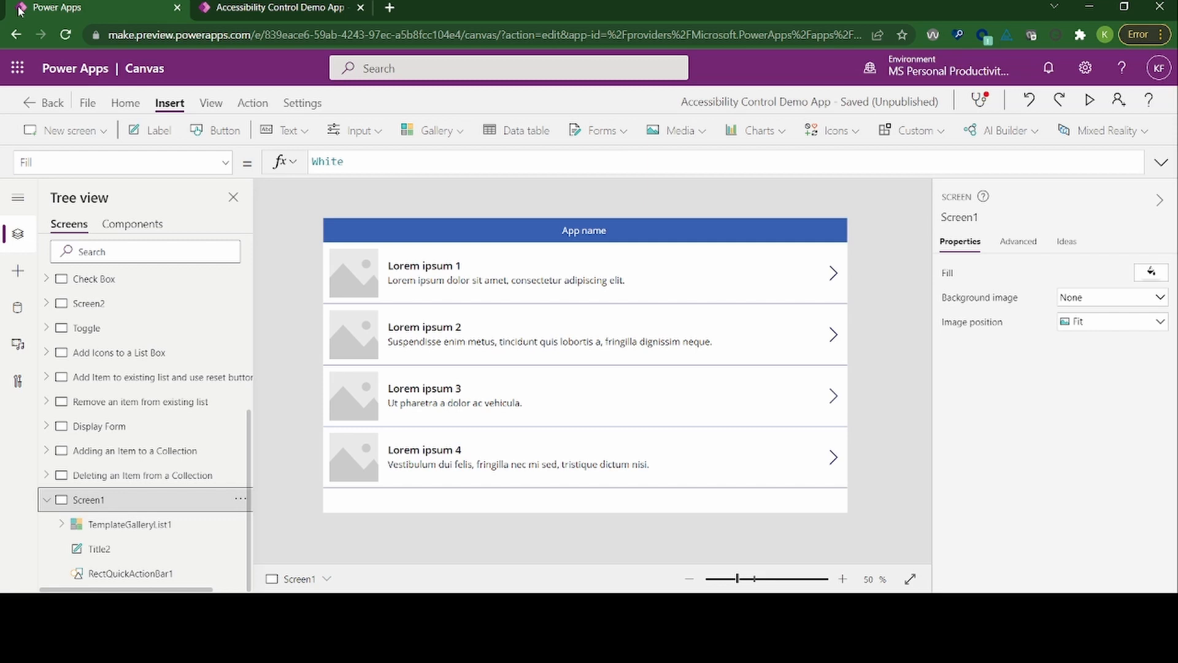
Step: Collapse and re-expand Screen1 in the tree, and review its child controls before returning the focus to the screen
key("Left")
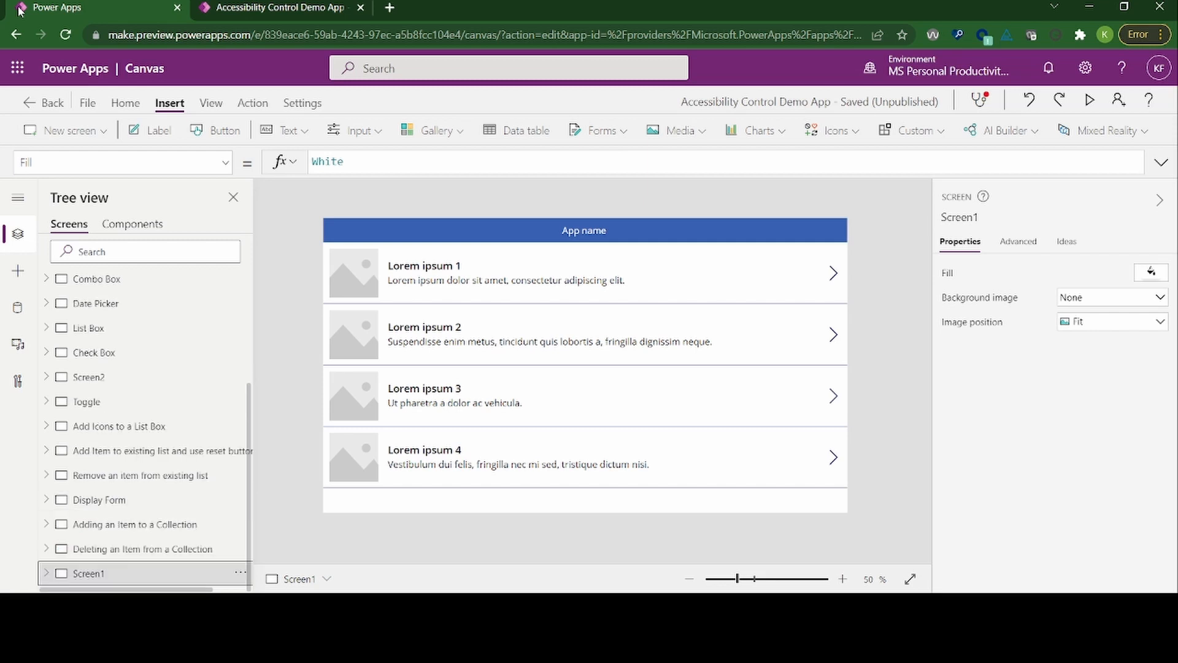
key("Right")
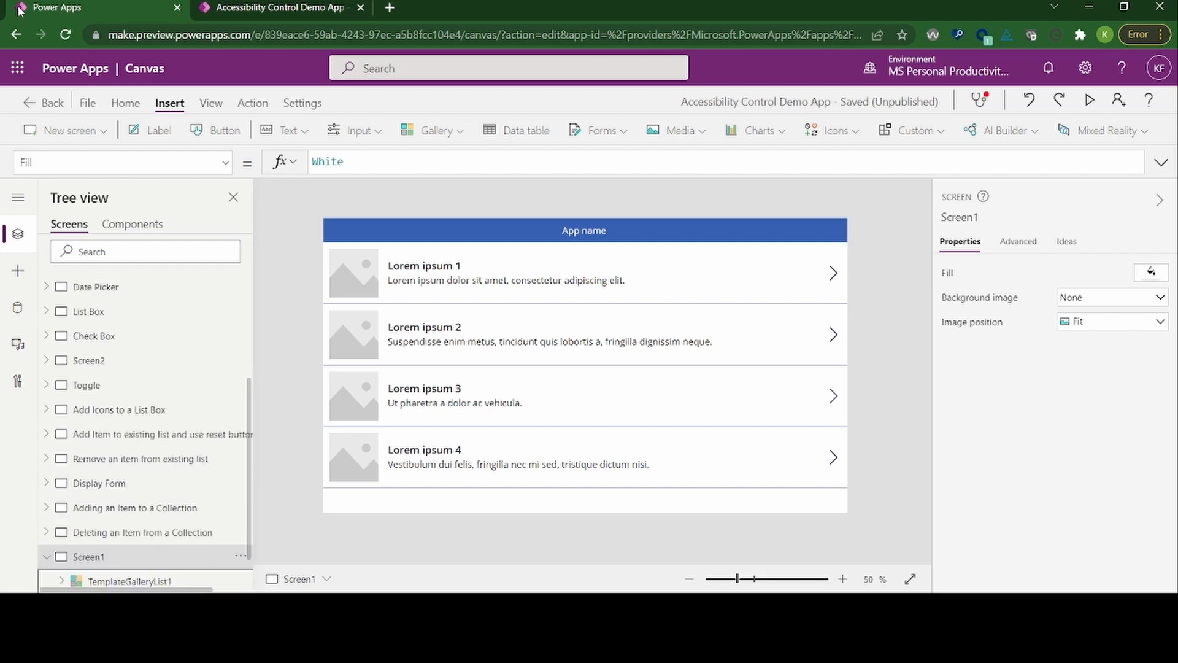
key("Down")
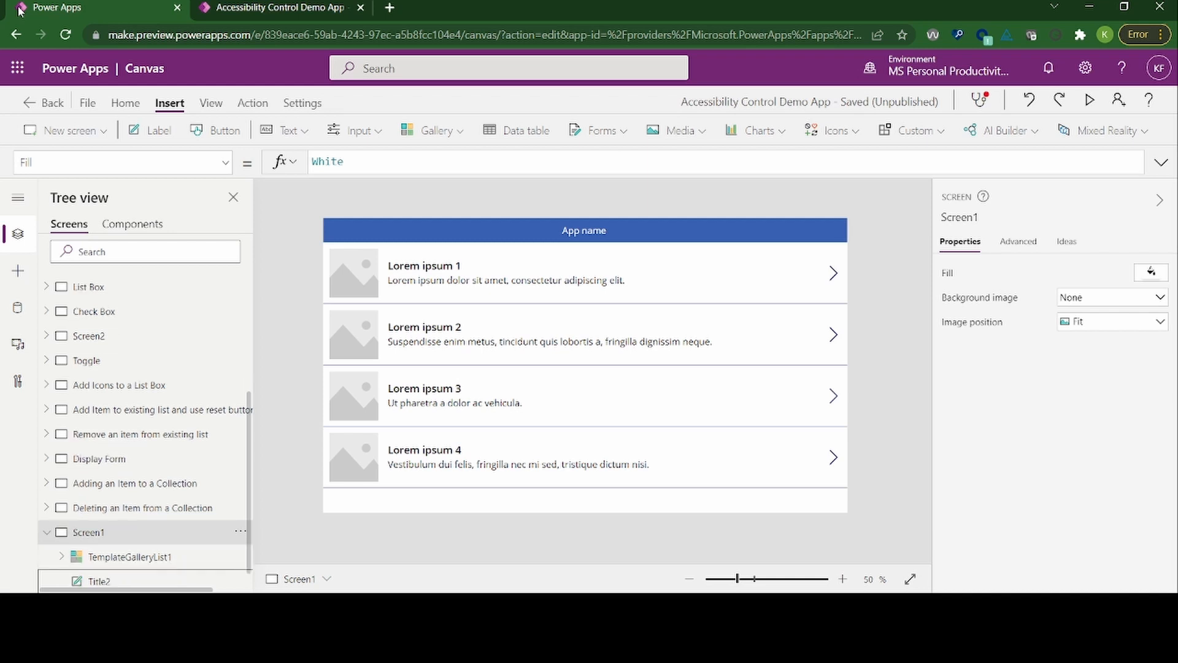
key("Down")
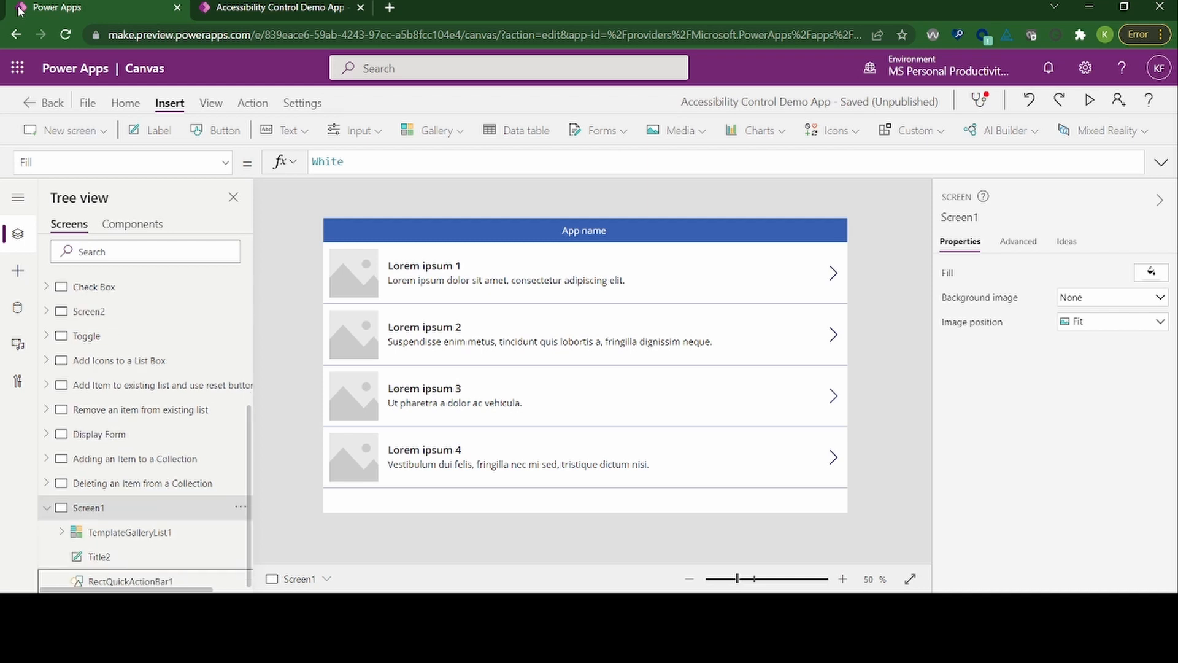
key("Down")
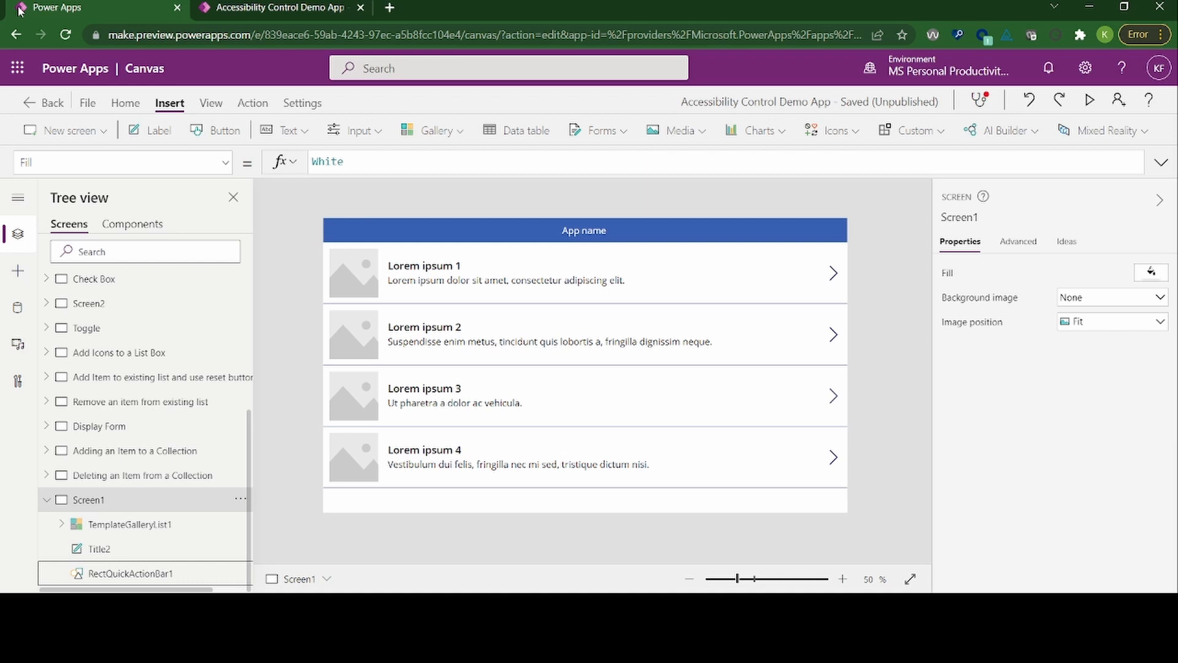
key("Up")
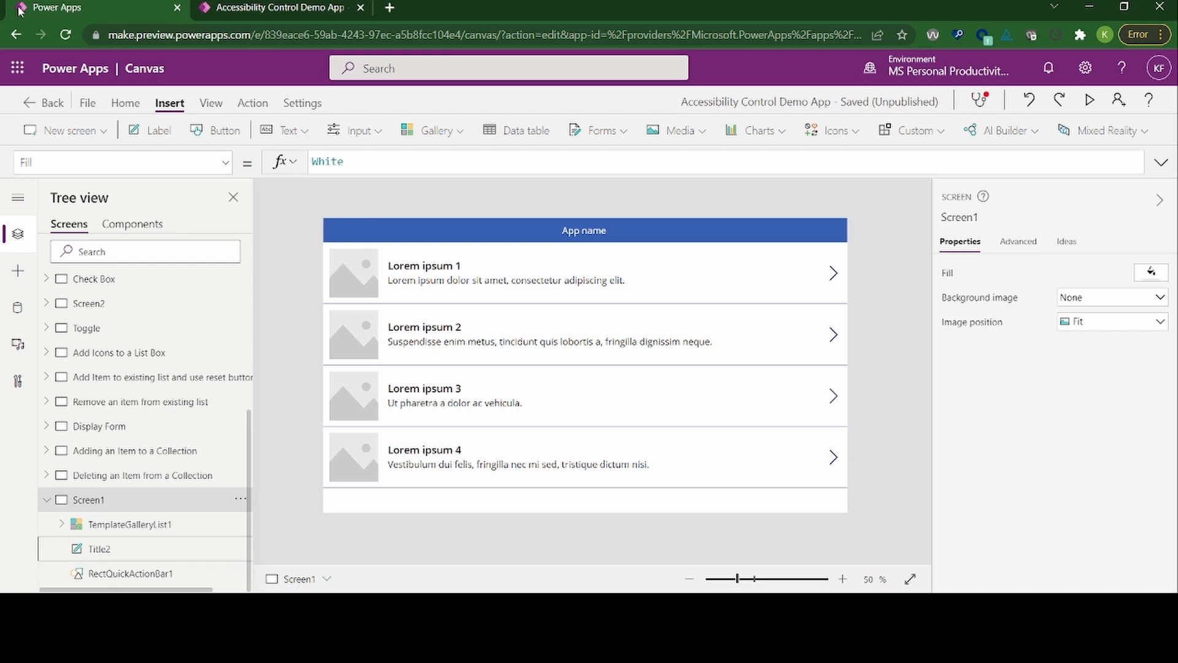
key("Up")
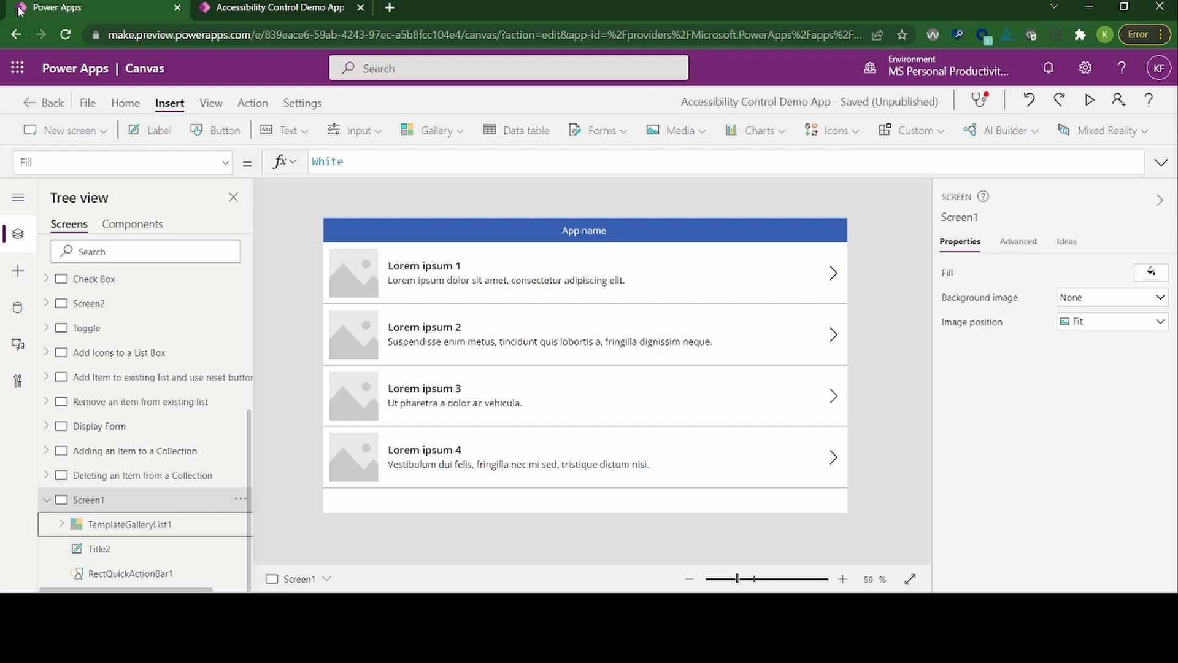
key("Up")
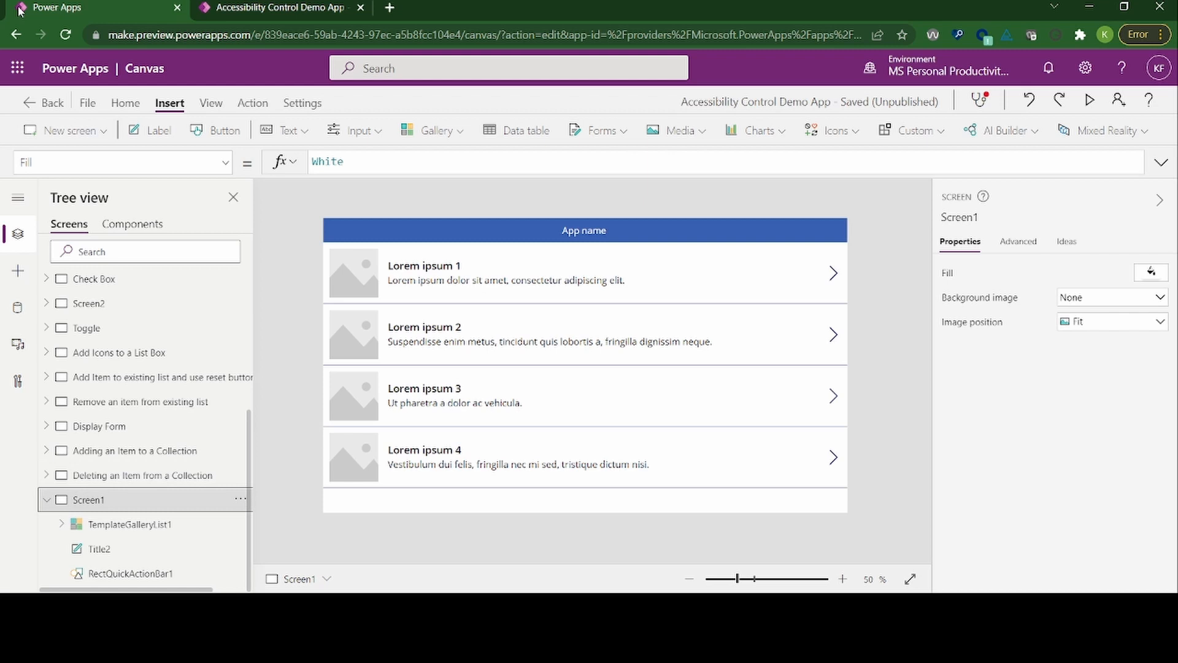
Step: Review the child controls of Screen1 in the tree down to RectQuickActionBar1, and return the focus to the screen
key("Right")
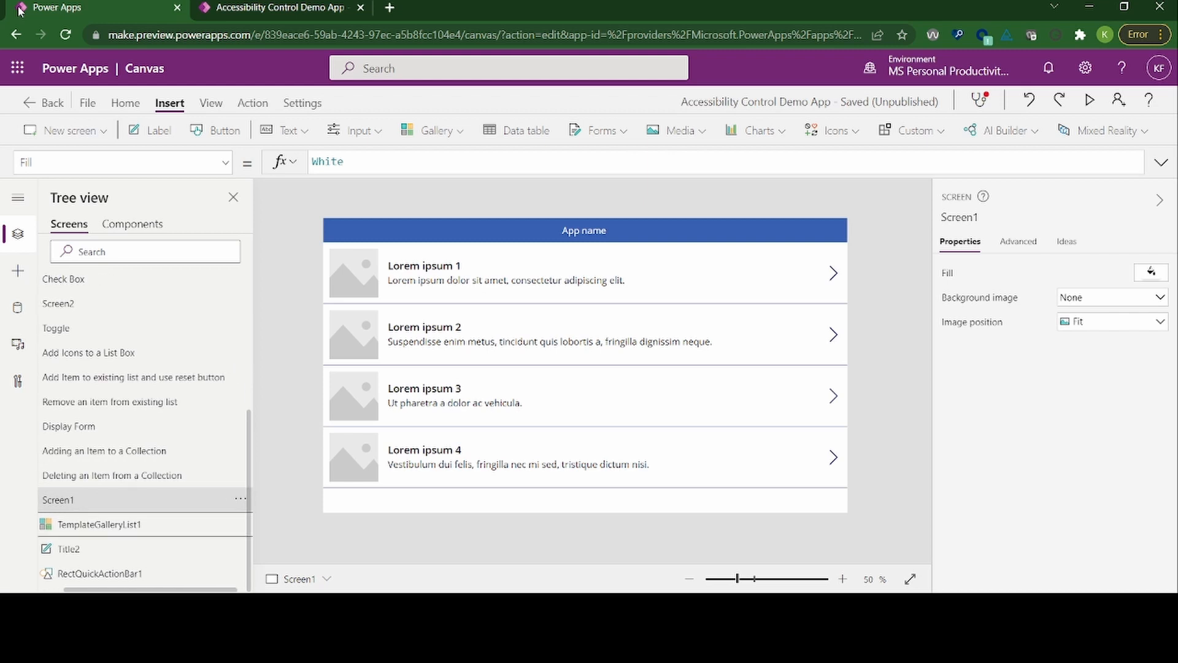
key("Down")
key("Down")
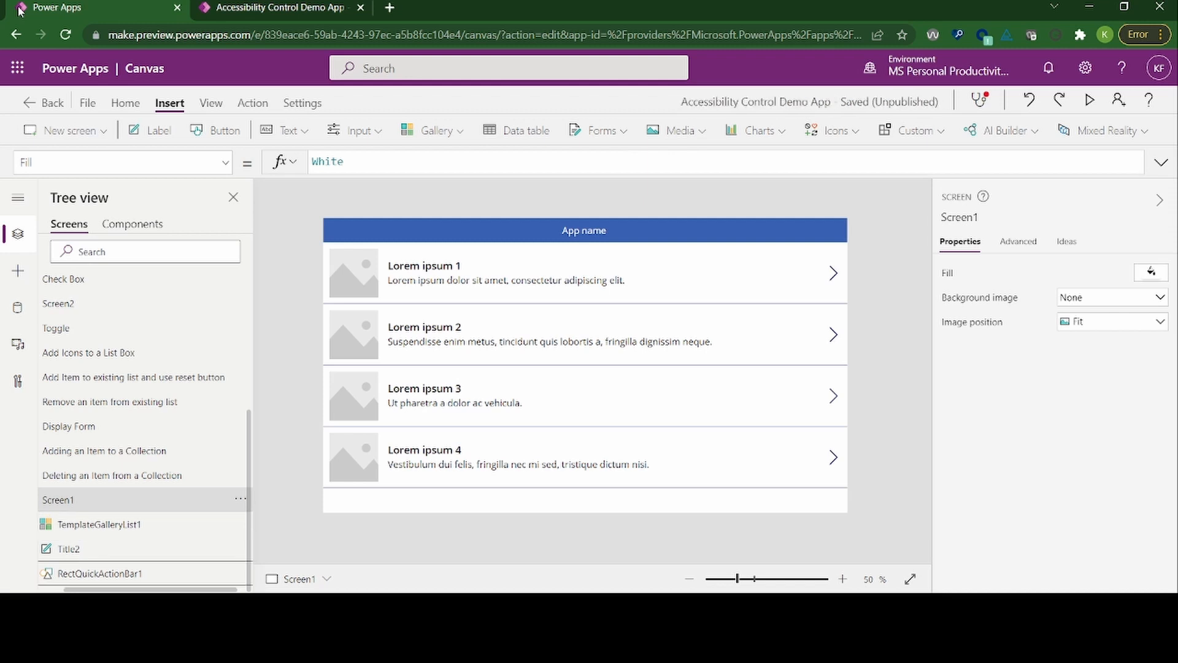
key("Right")
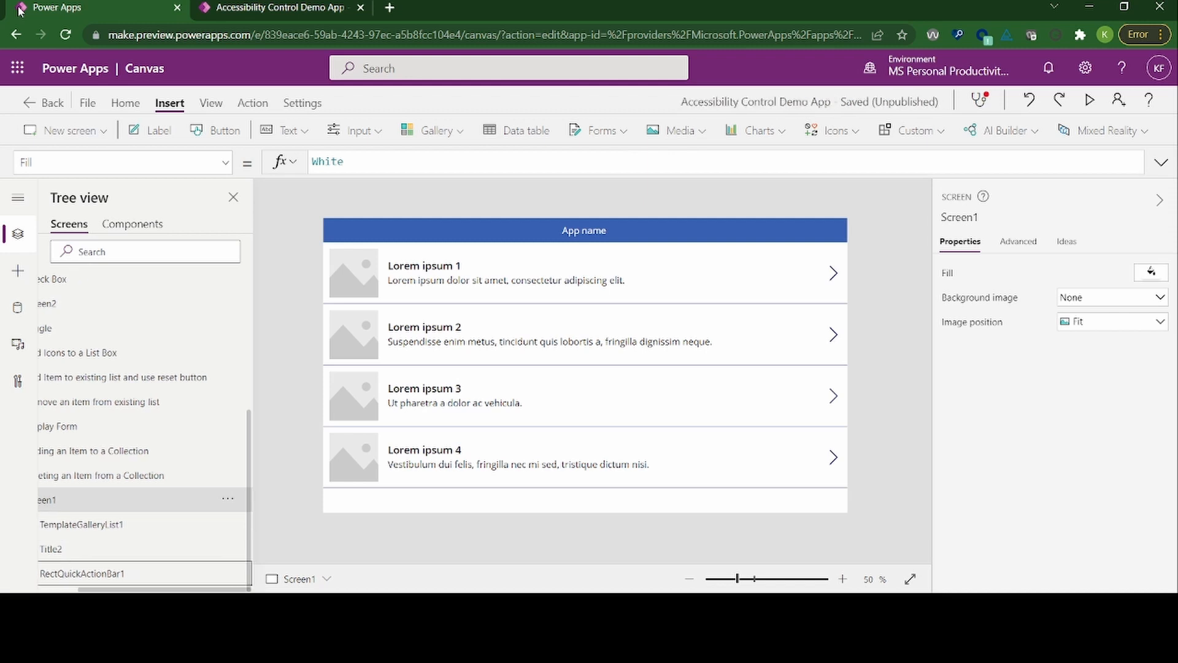
key("Up")
key("Up")
key("Up")
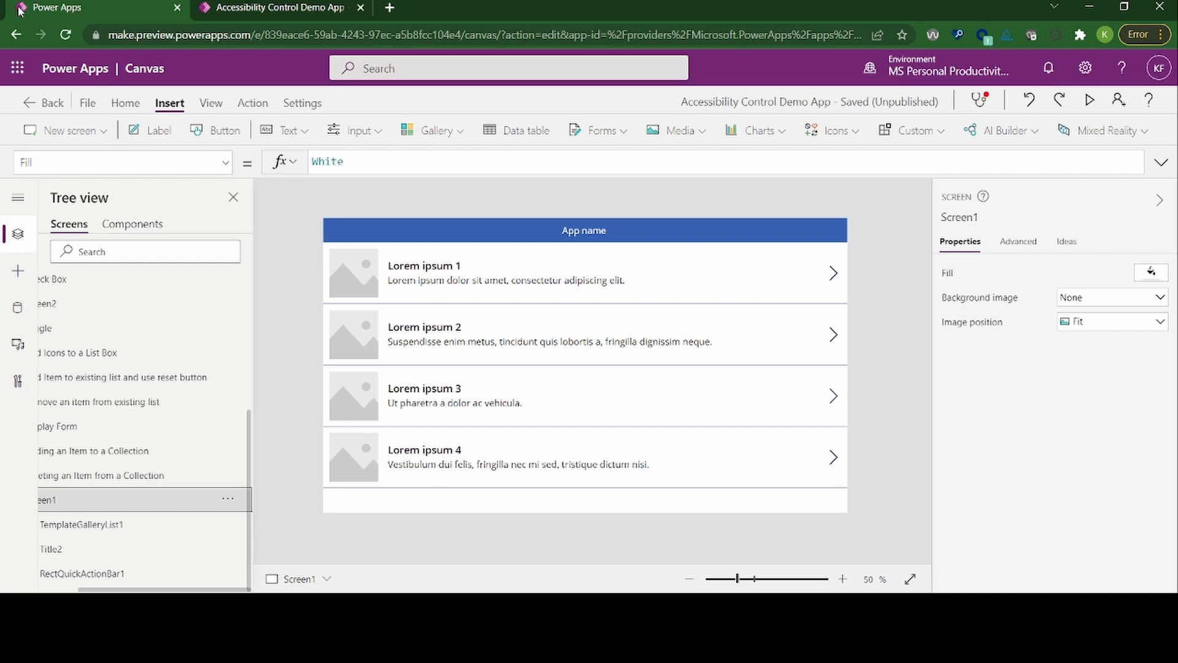
Step: Delete the list-template Screen1 from the app
key("shift+F10")
key("Up")
key("Up")
key("Up")
key("Up")
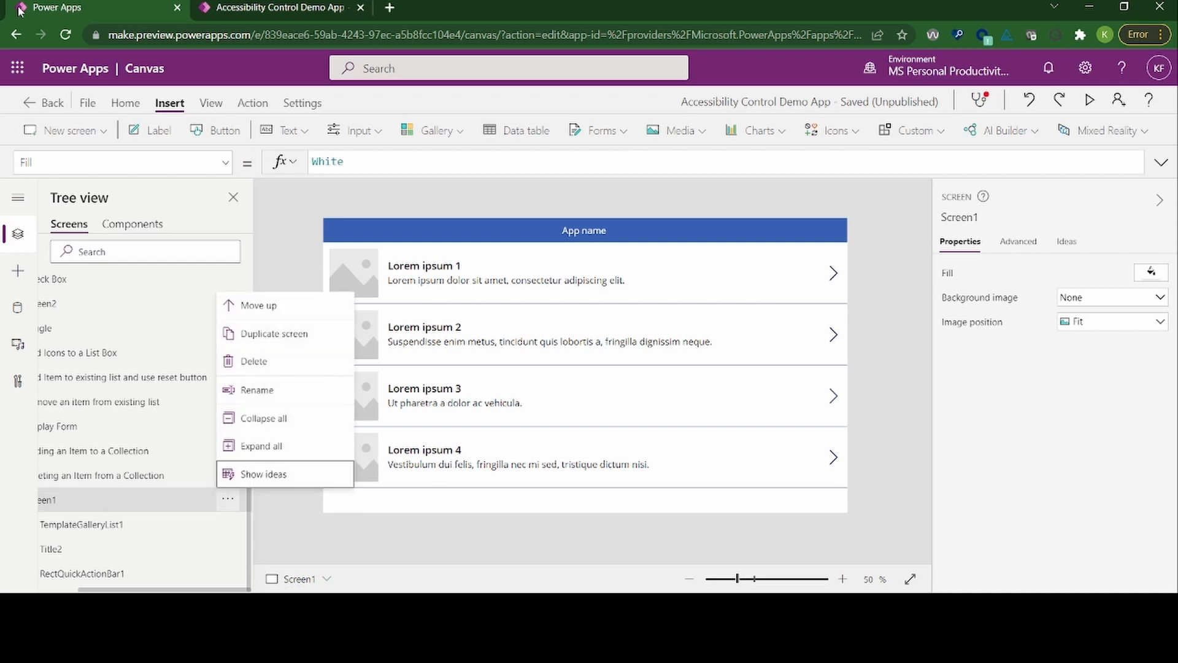
key("Up")
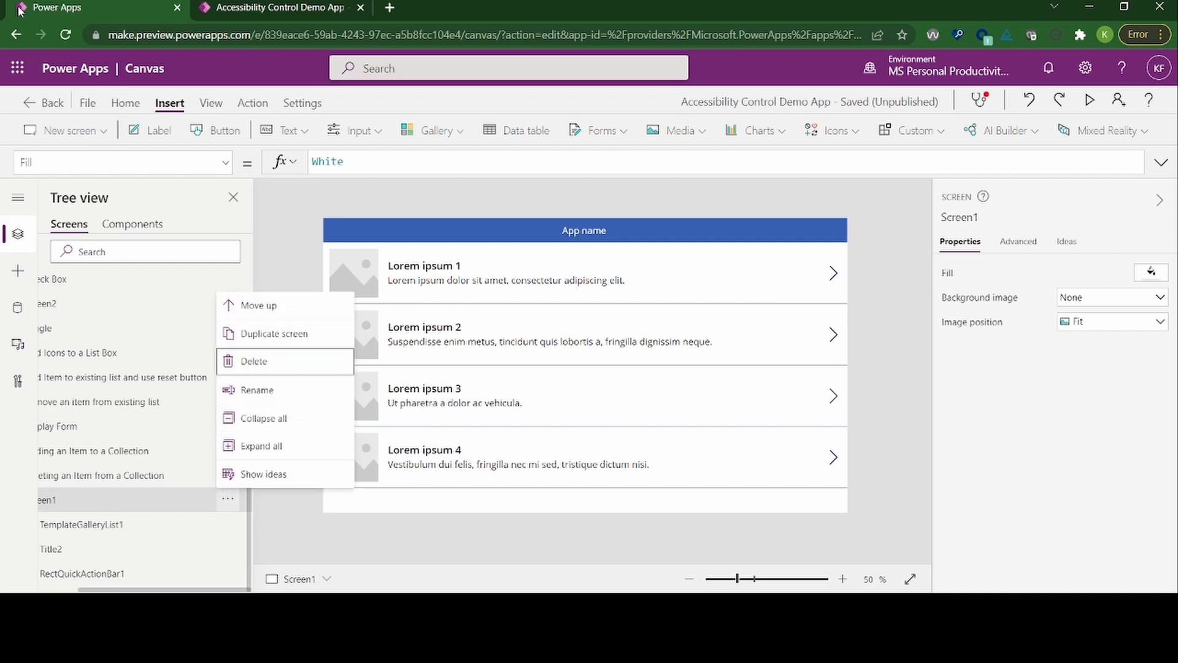
key("Return")
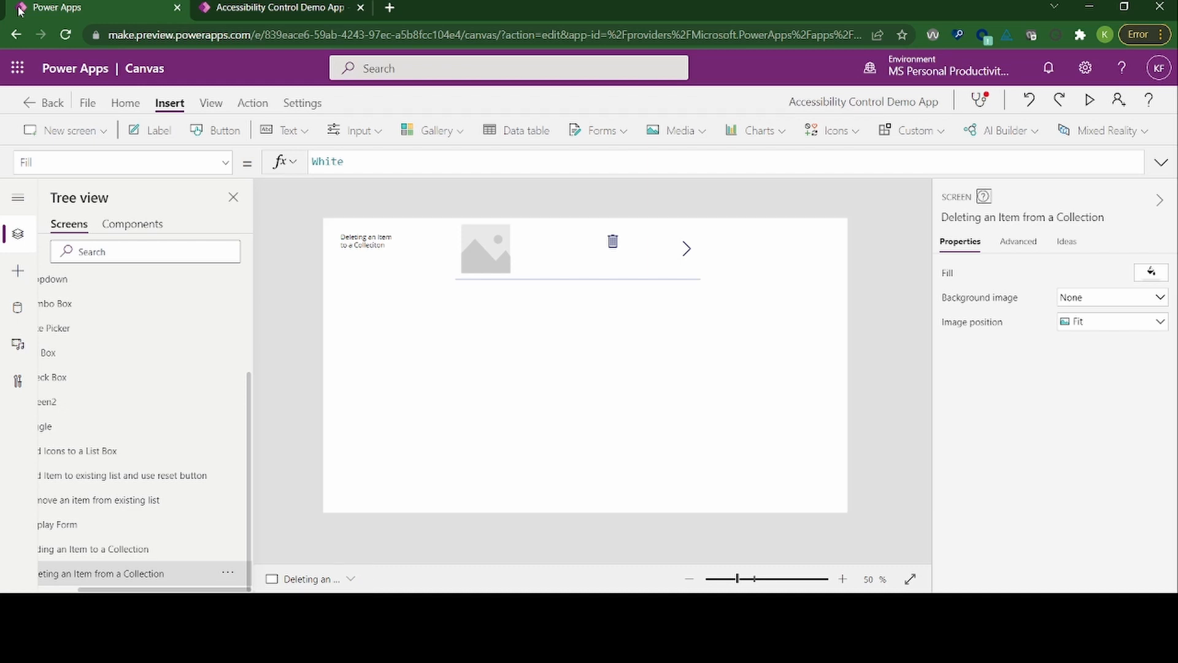
Step: Add a new screen to the app based on the Blank template
key("Tab")
key("Tab")
key("Tab")
key("Tab")
key("Tab")
key("shift+Tab")
key("Right")
key("Right")
key("Right")
key("Tab")
key("Tab")
key("Tab")
key("Tab")
key("Tab")
key("Tab")
key("Tab")
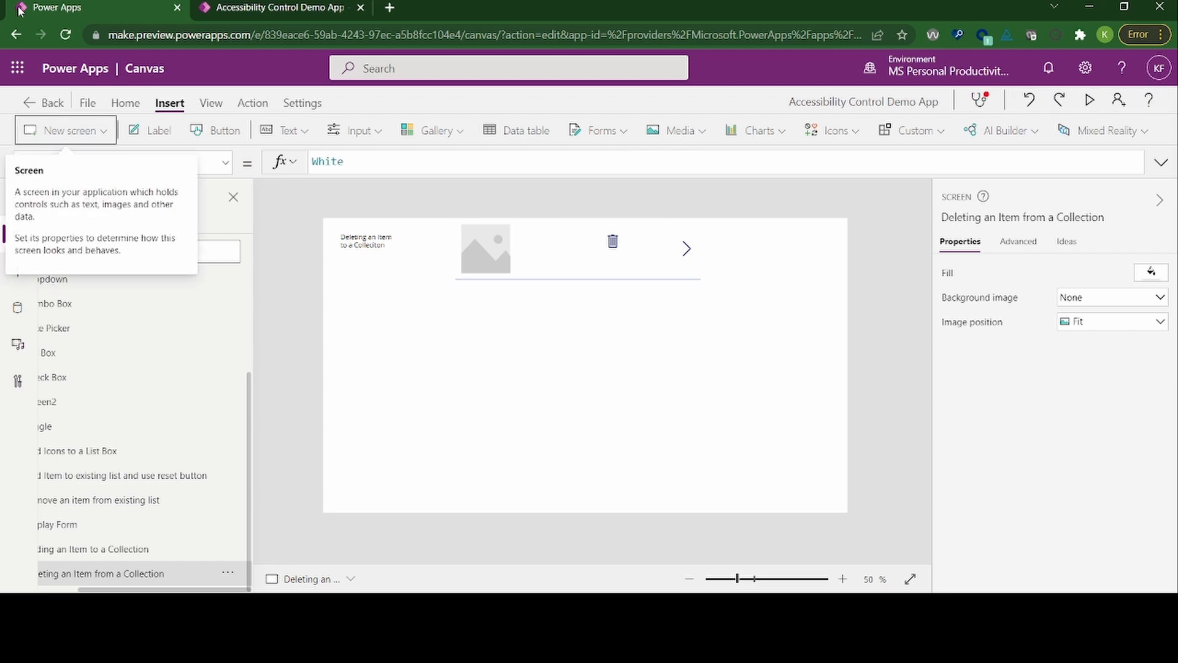
key("Return")
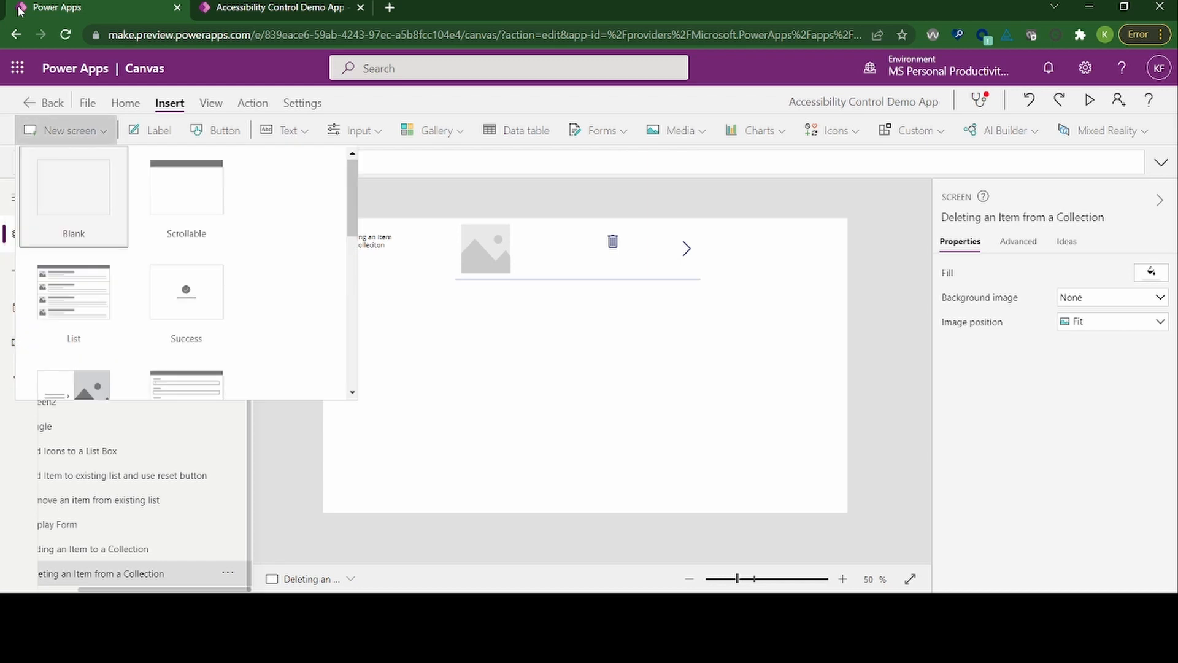
key("Right")
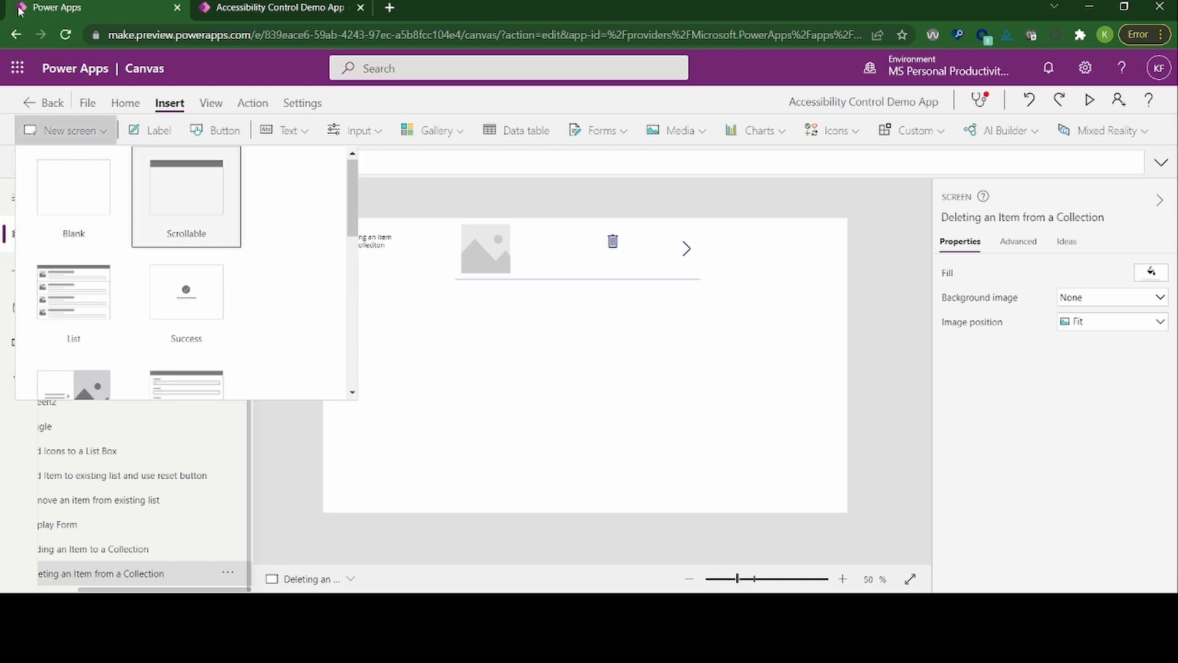
key("Down")
key("Left")
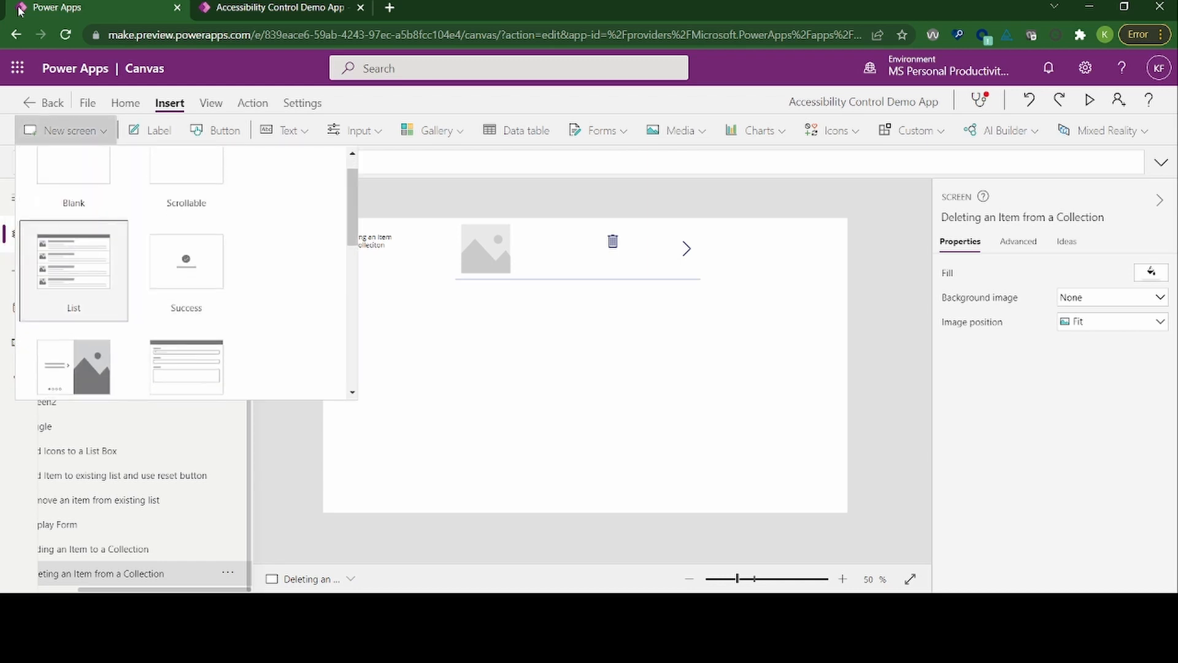
key("Up")
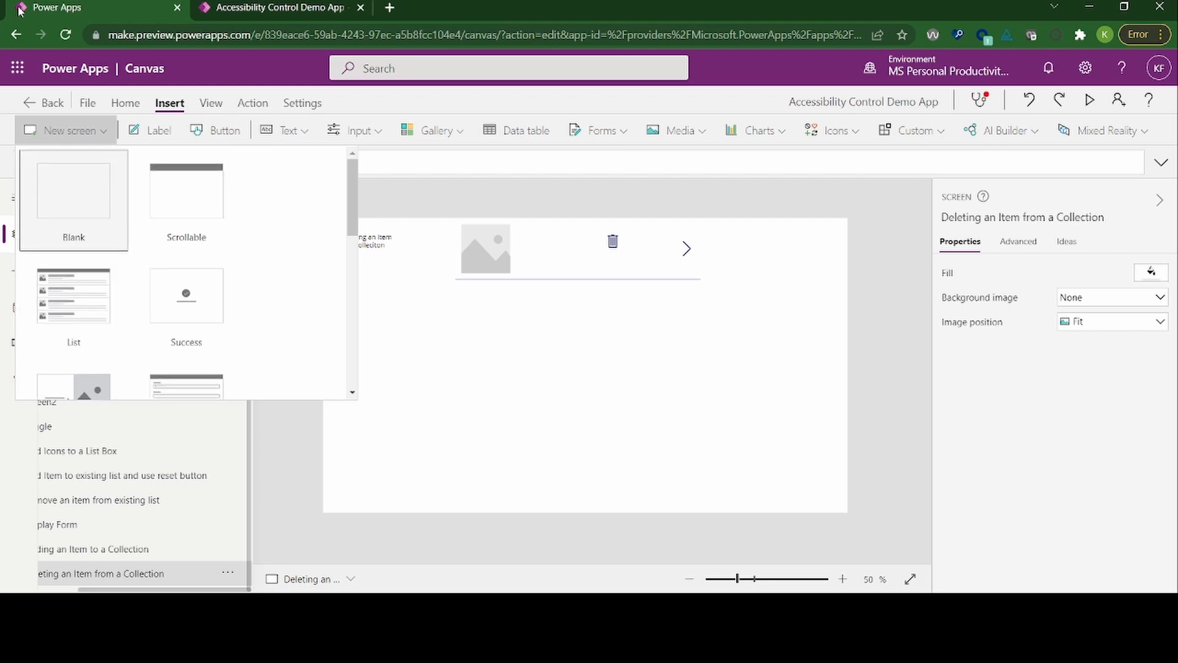
key("Return")
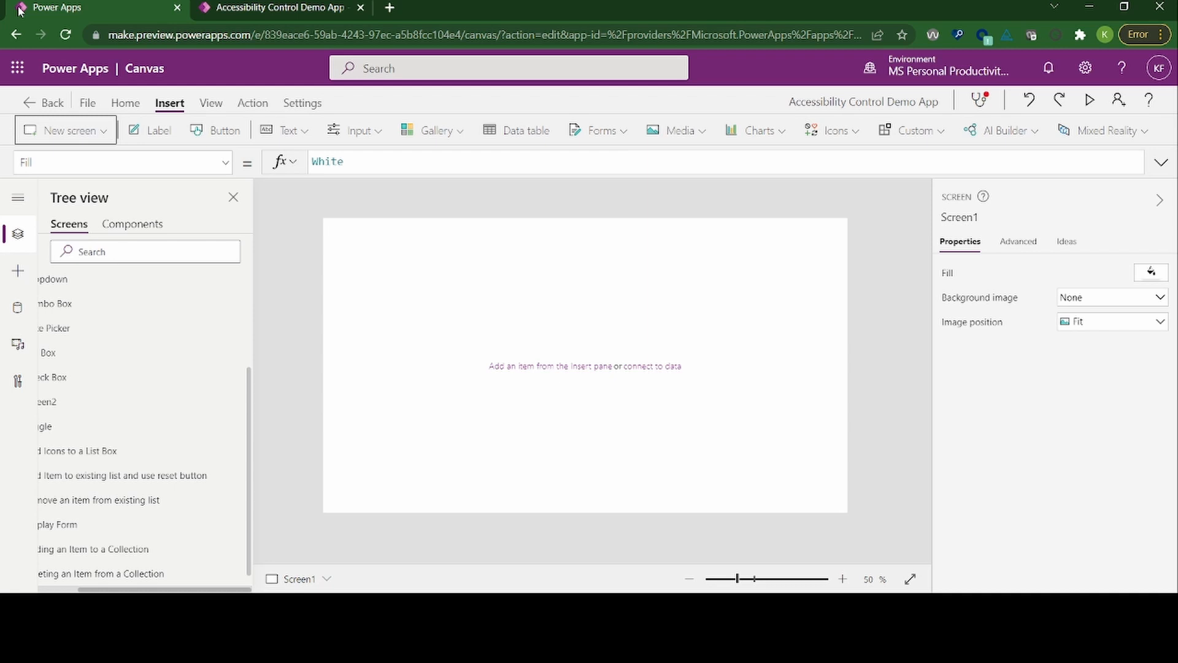
Step: Walk the keyboard focus from the new blank screen's property selector through the screen selector to the tree view's search field and navigation
key("Tab")
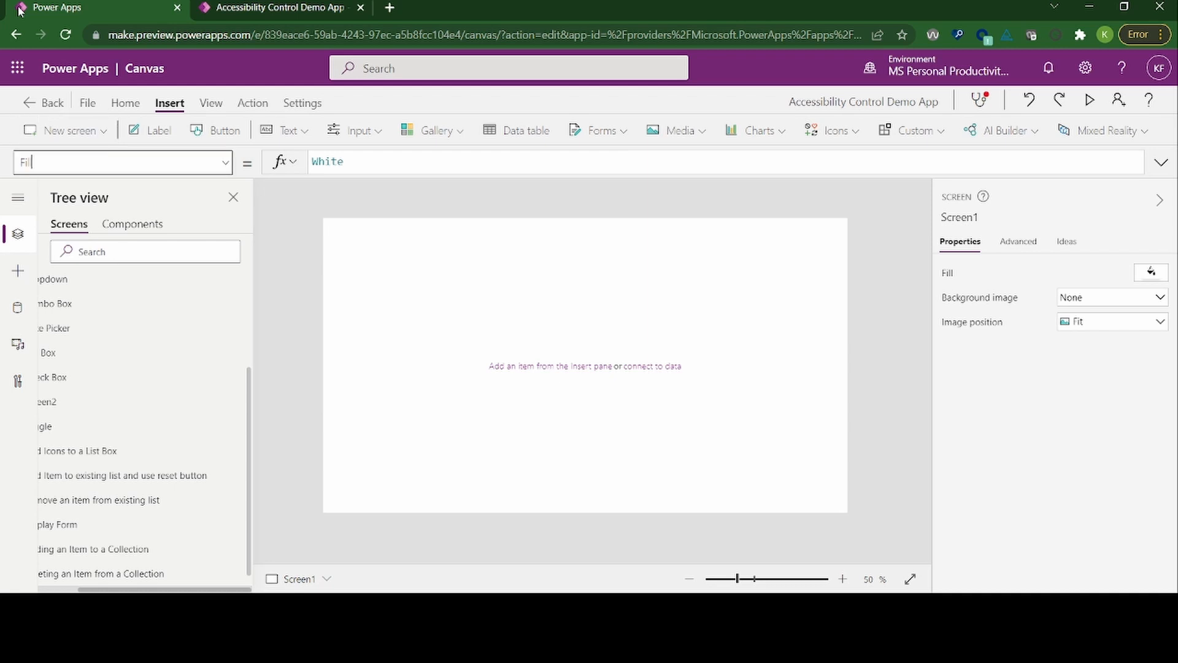
key("Tab")
key("Tab")
key("Tab")
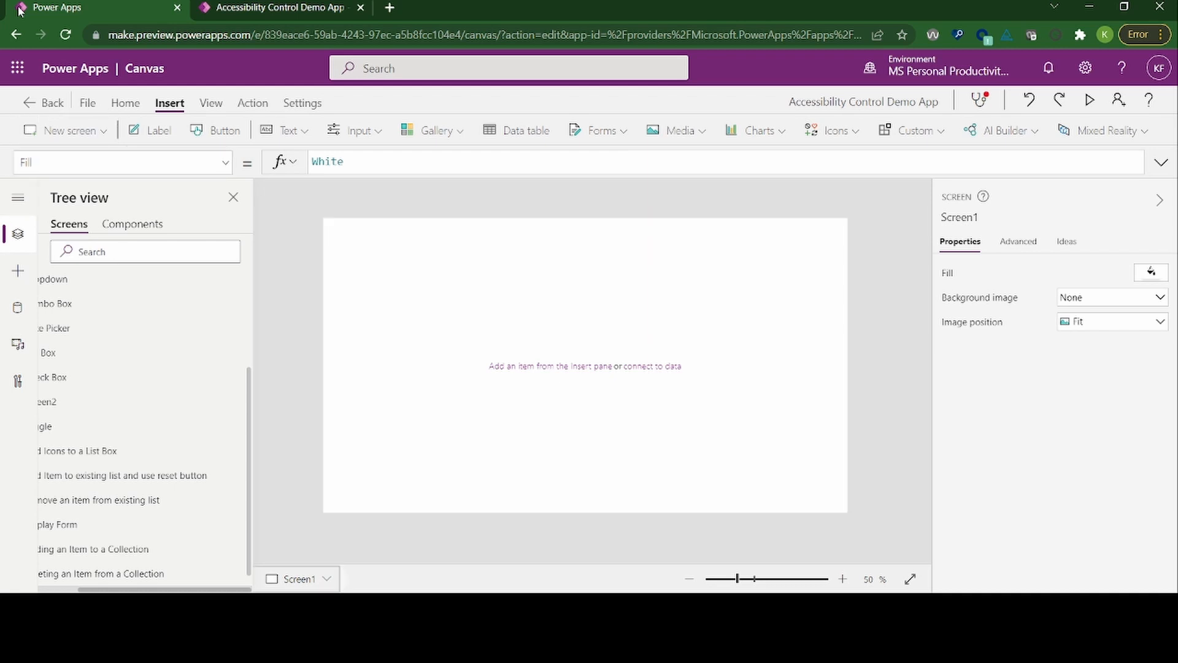
key("Tab")
key("Tab")
key("Tab")
key("Tab")
key("Tab")
key("Tab")
key("Tab")
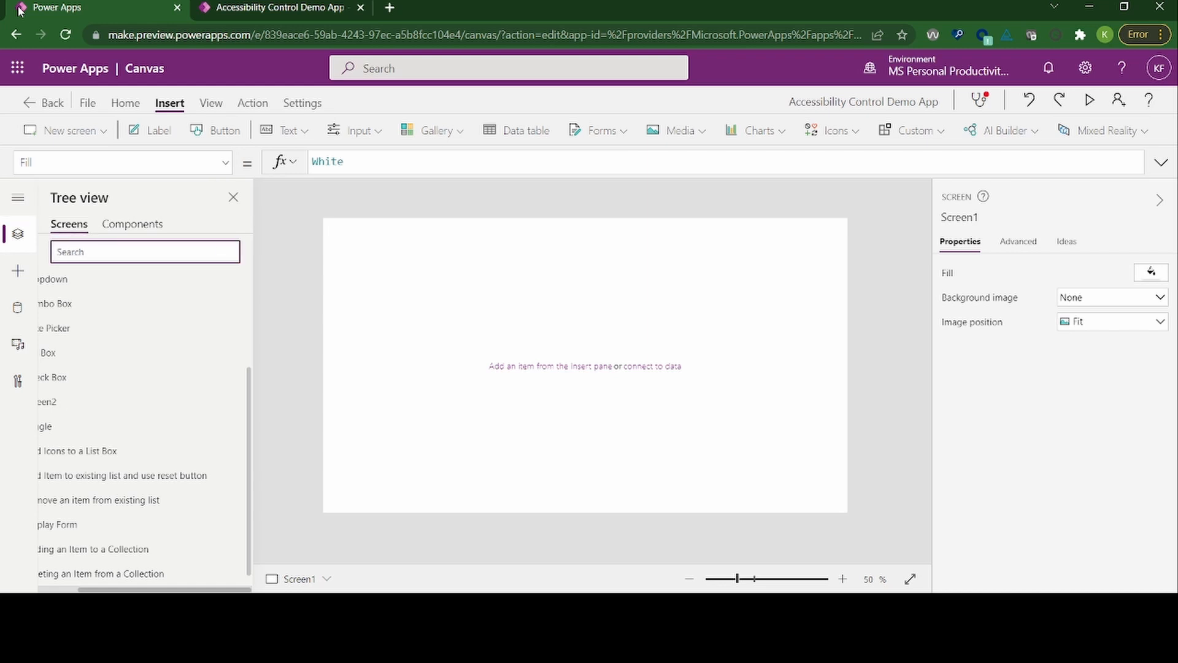
key("Tab")
key("Tab")
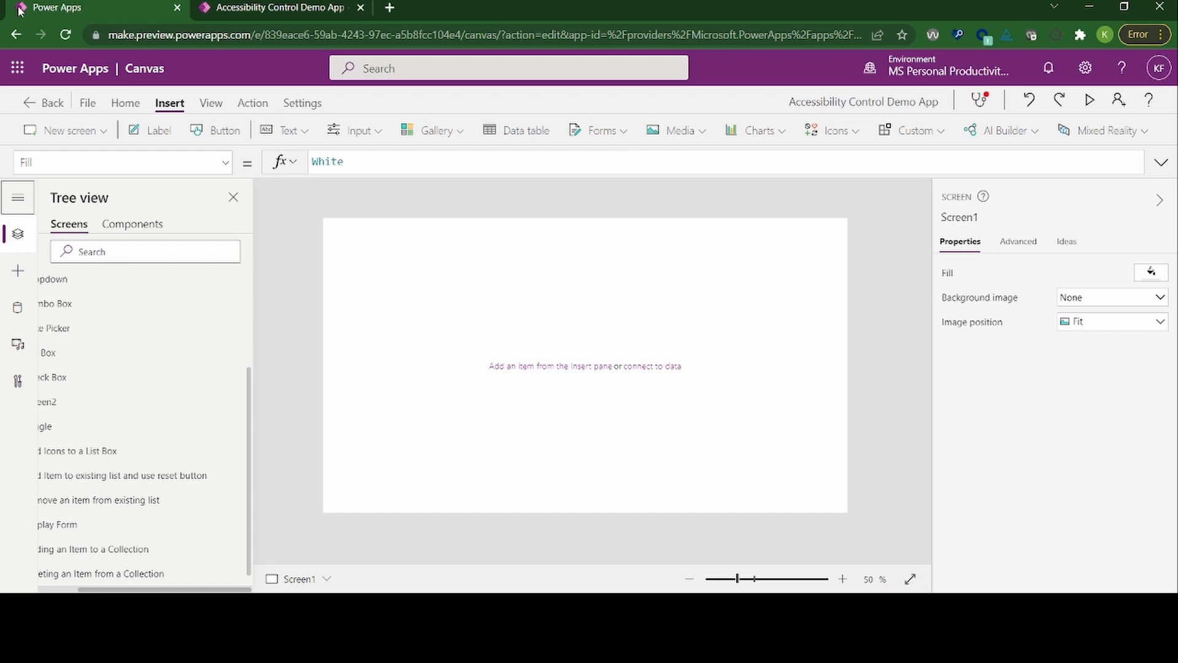
key("shift+Tab")
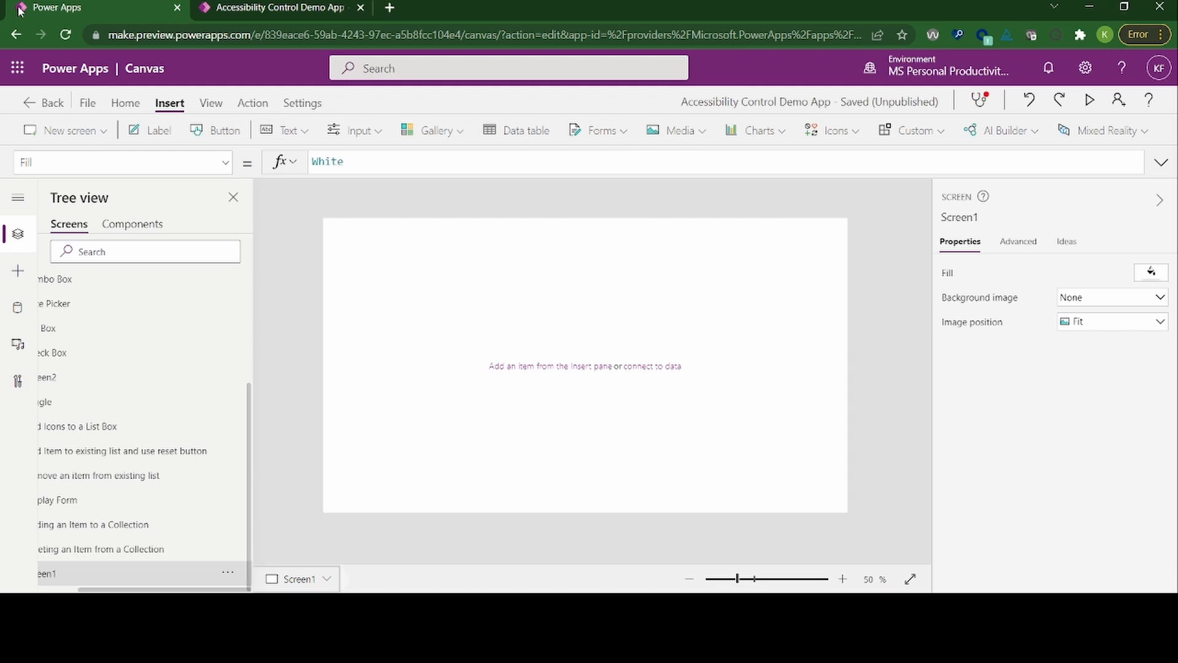
key("ctrl+F6")
key("Tab")
key("Tab")
key("Tab")
key("Tab")
key("Return")
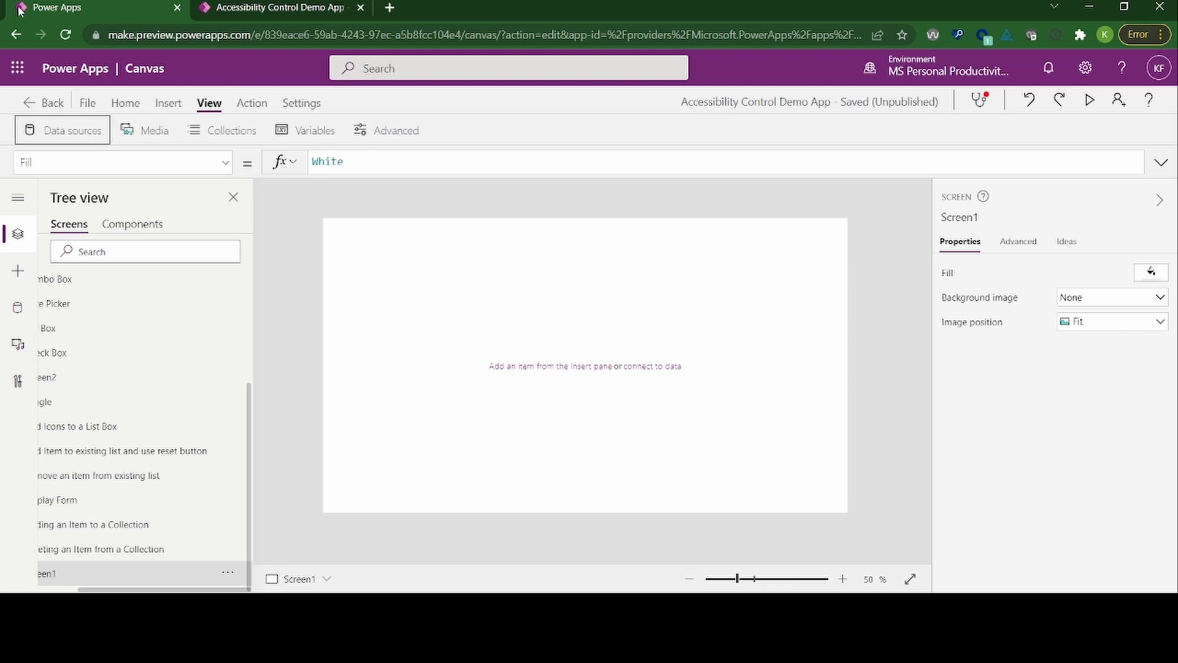
key("shift+Tab")
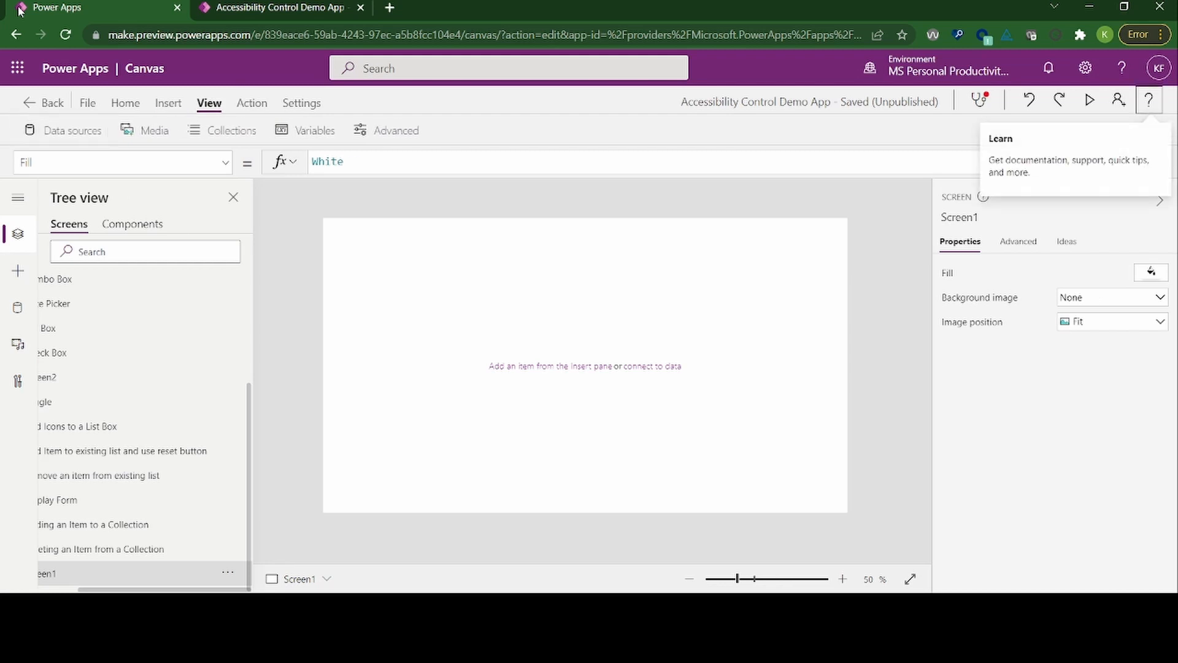
Step: Show the Insert commands and open the list of icons that can be added to the blank screen
key("ctrl+F6")
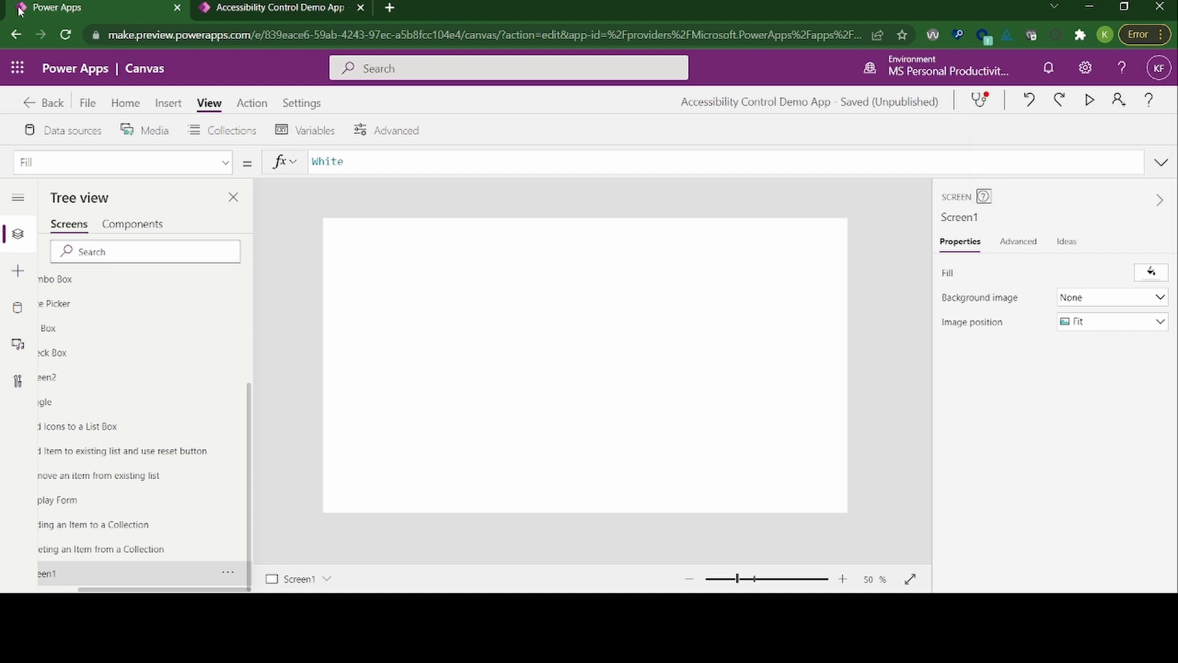
key("ctrl+F6")
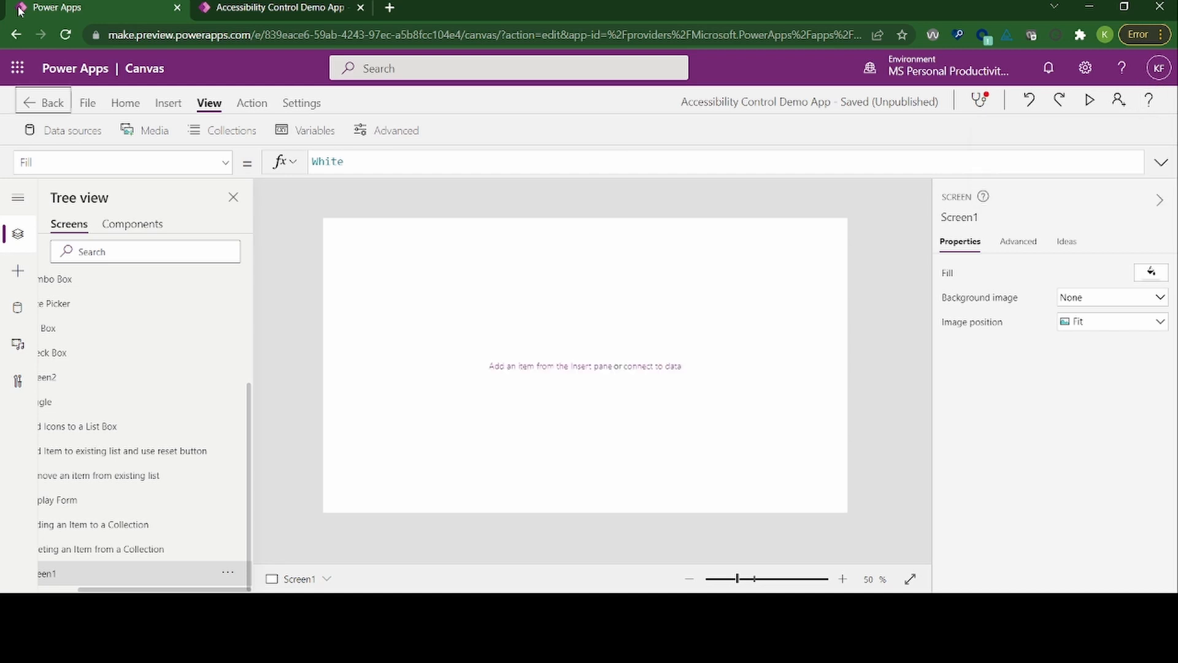
key("Tab")
key("Tab")
key("Tab")
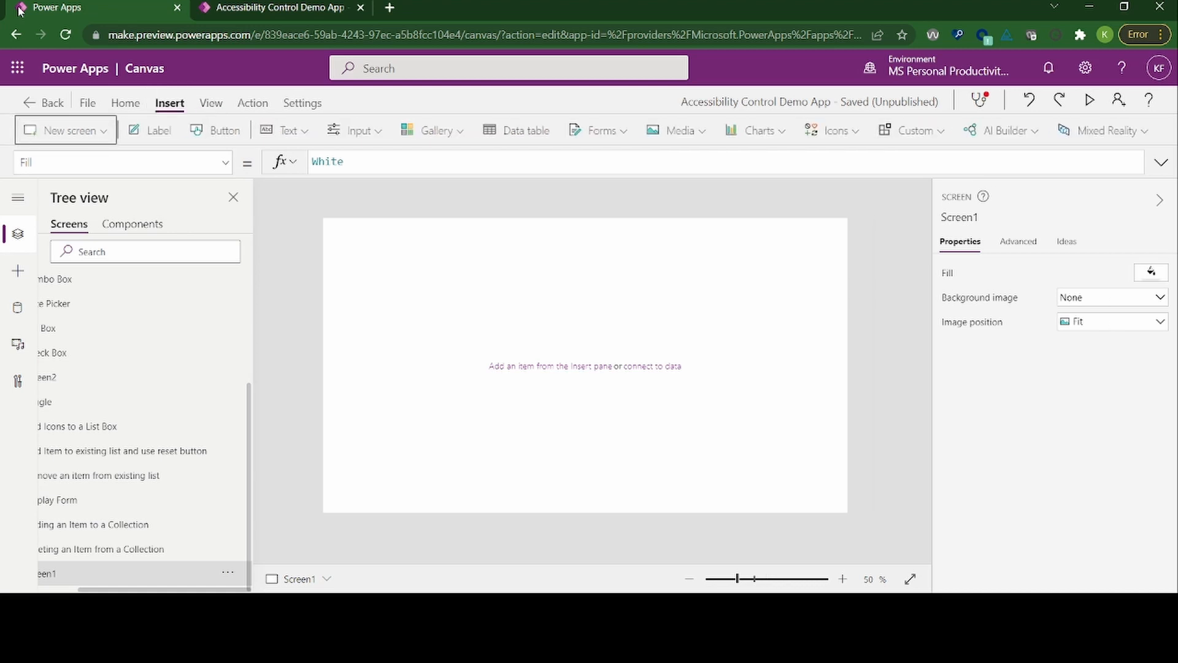
key("Right")
key("Right")
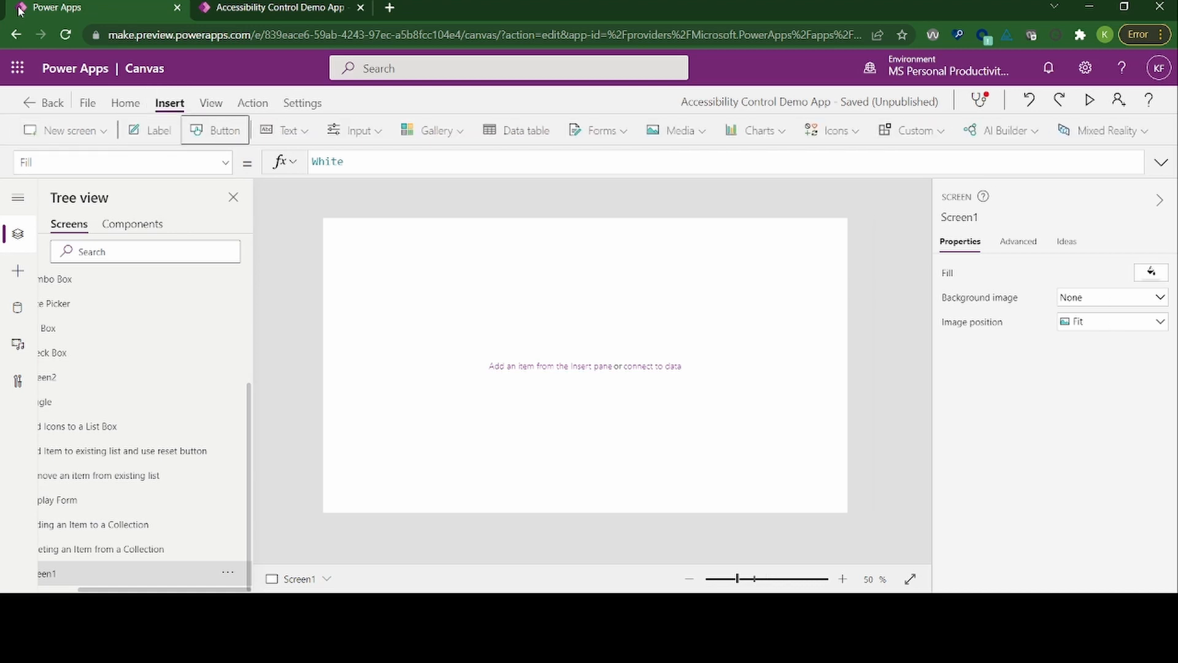
key("Right")
key("Right")
key("Right")
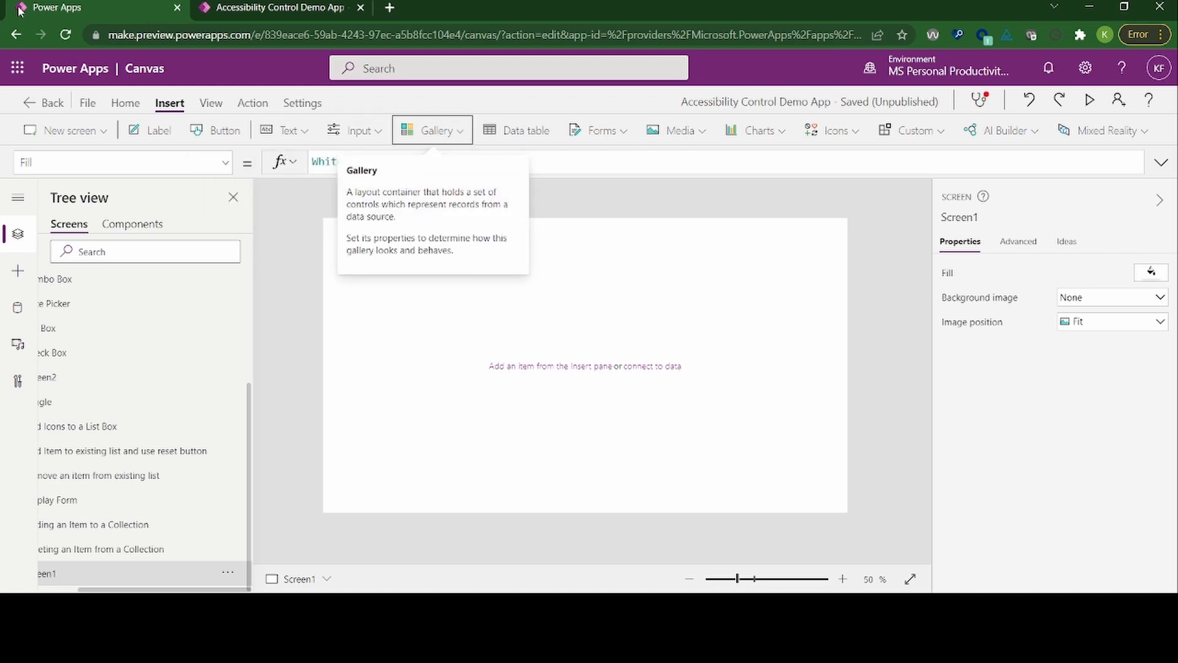
key("Right")
key("Right")
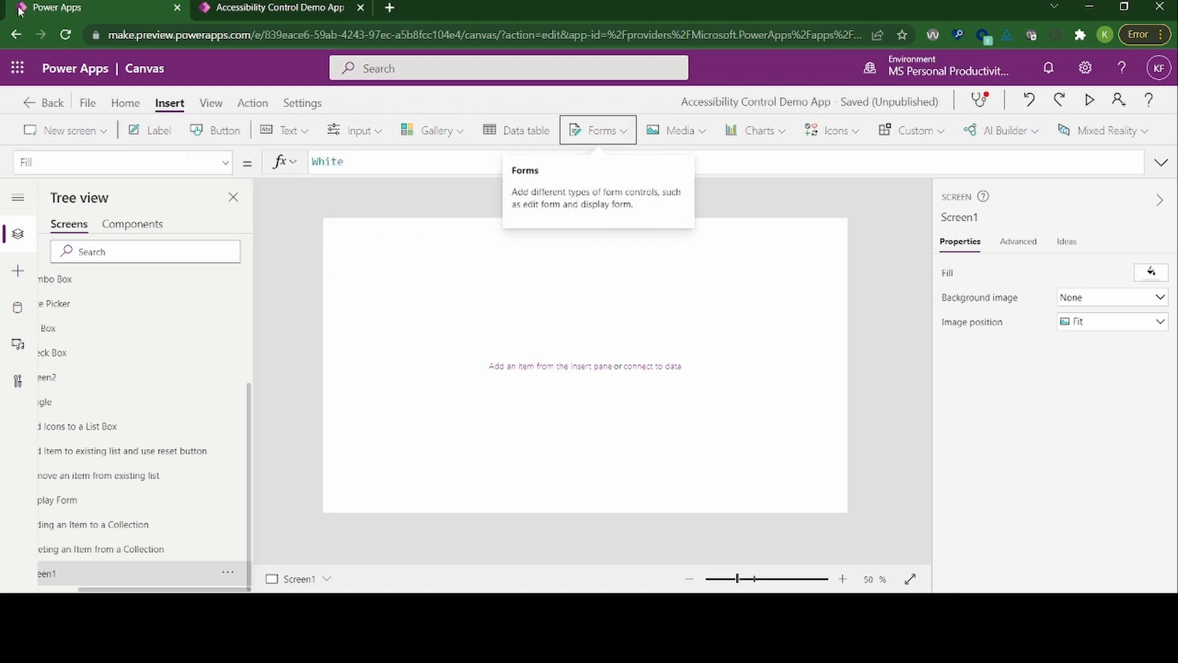
key("Right")
key("Right")
key("Right")
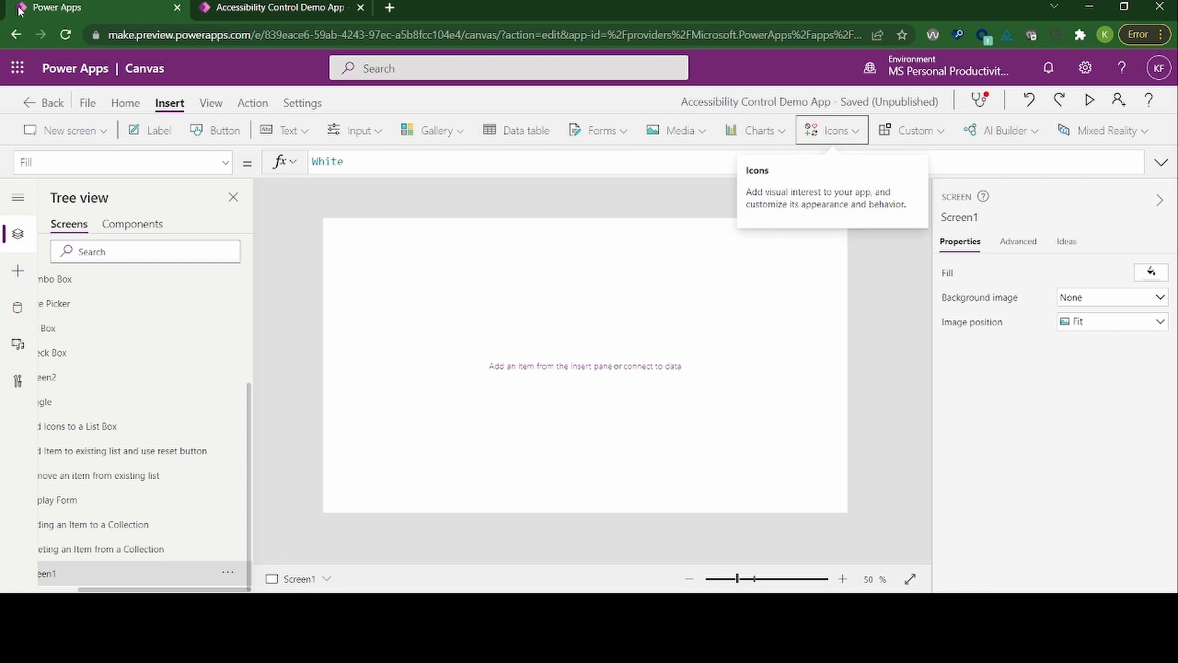
key("Return")
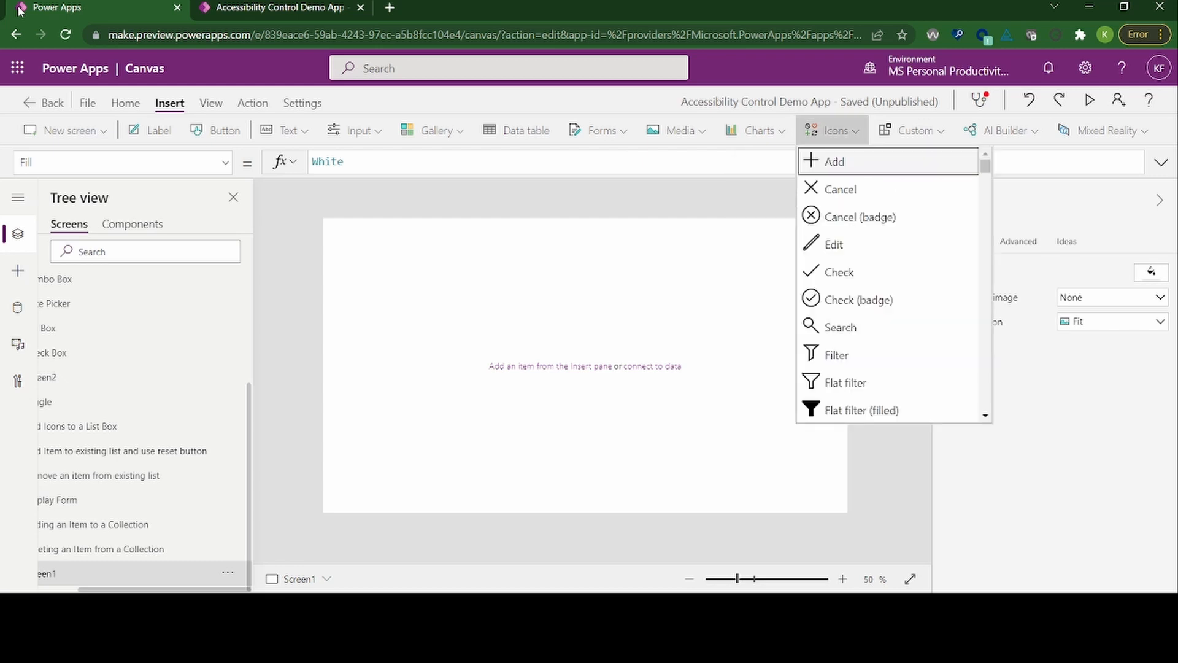
Step: Insert the Download icon on the blank screen
key("Down")
key("Down")
key("Down")
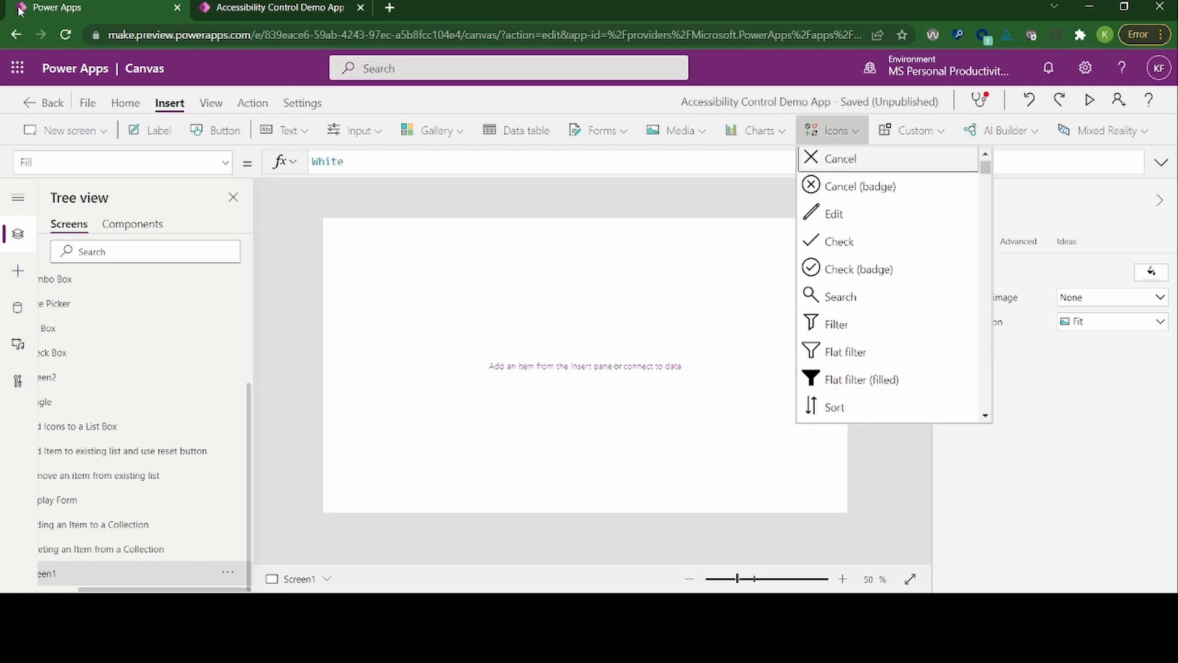
key("Down")
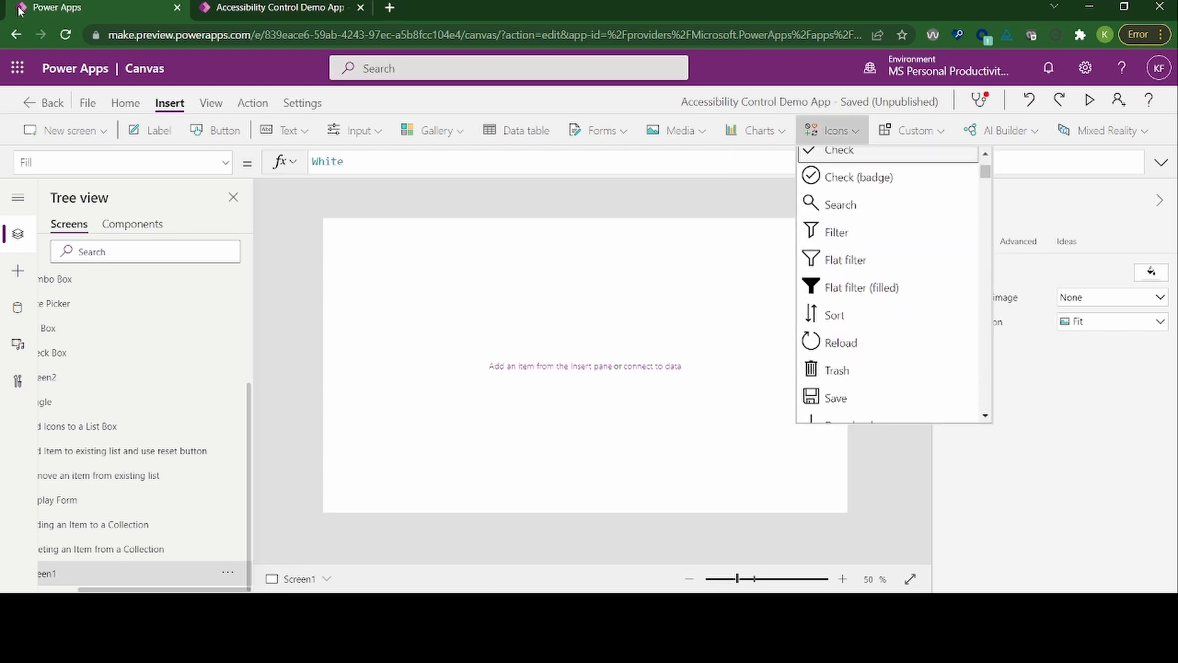
key("Down")
key("Down")
key("Down")
key("Down")
key("Down")
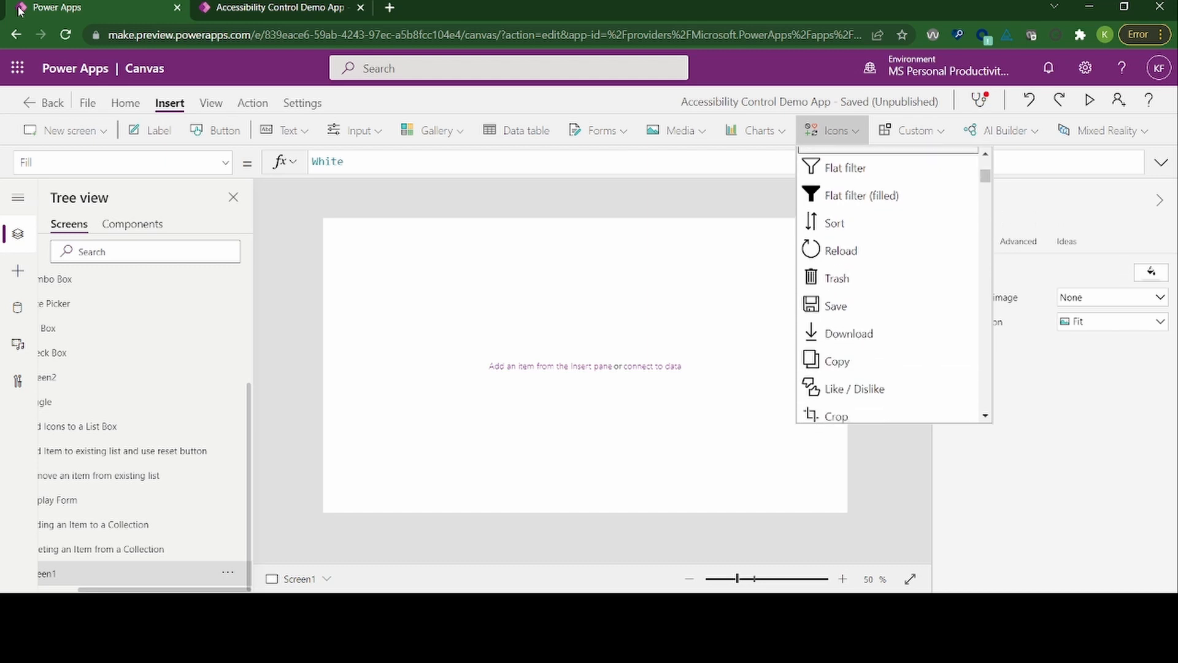
key("Down")
key("Down")
key("Down")
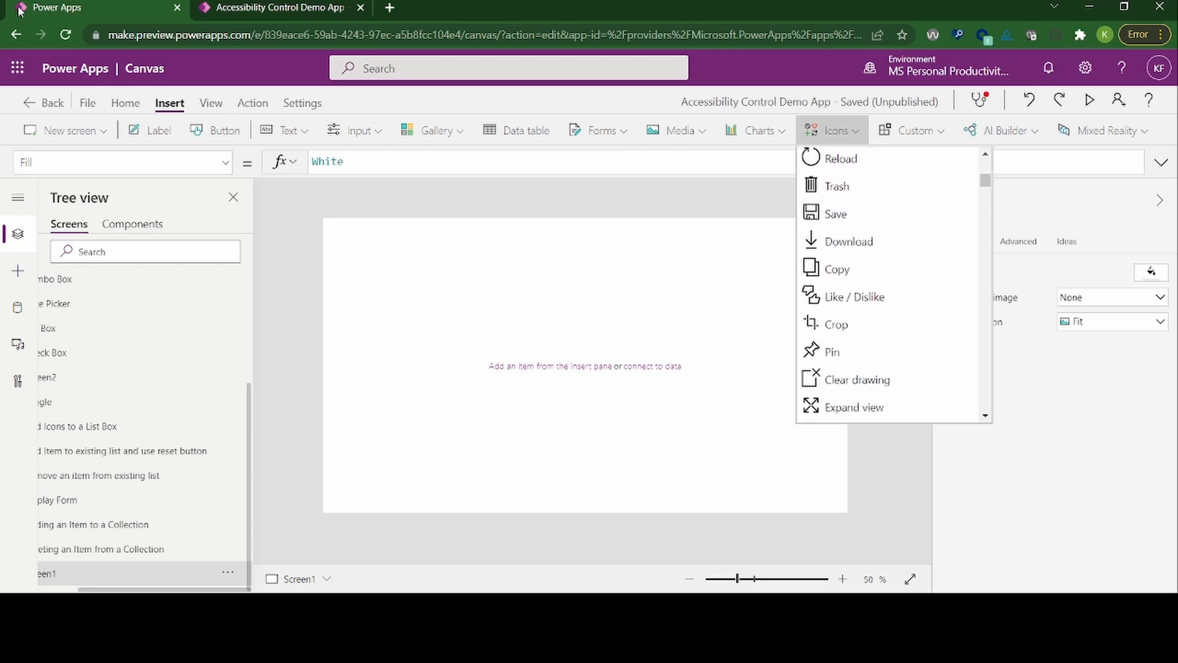
key("Down")
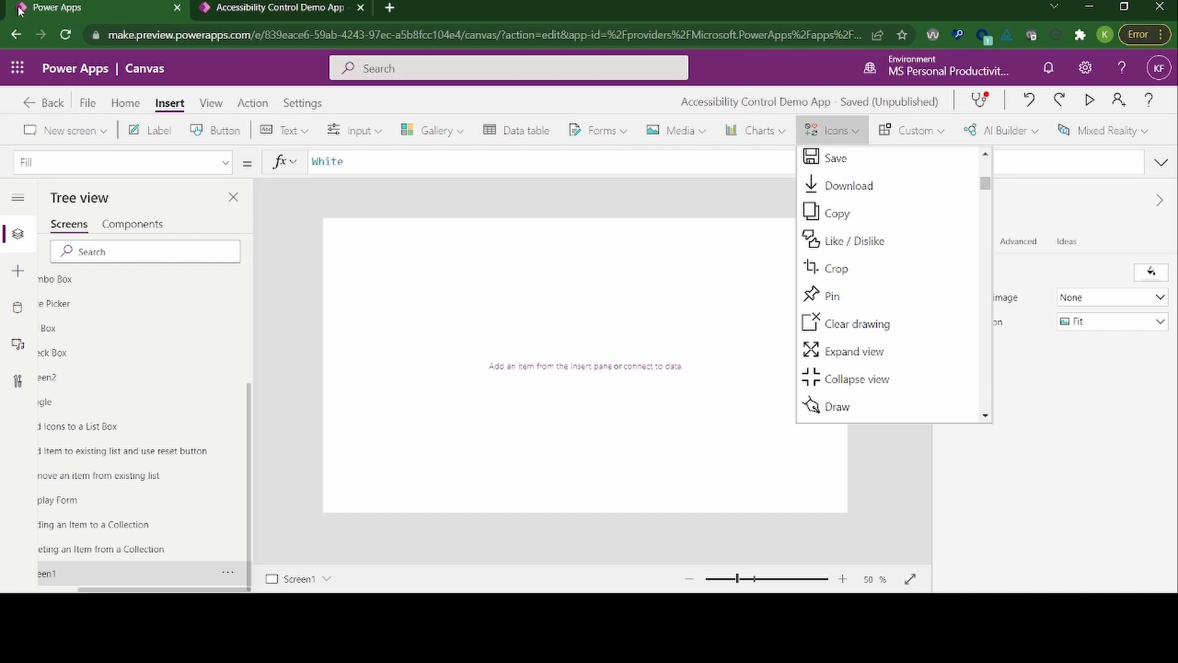
key("Down")
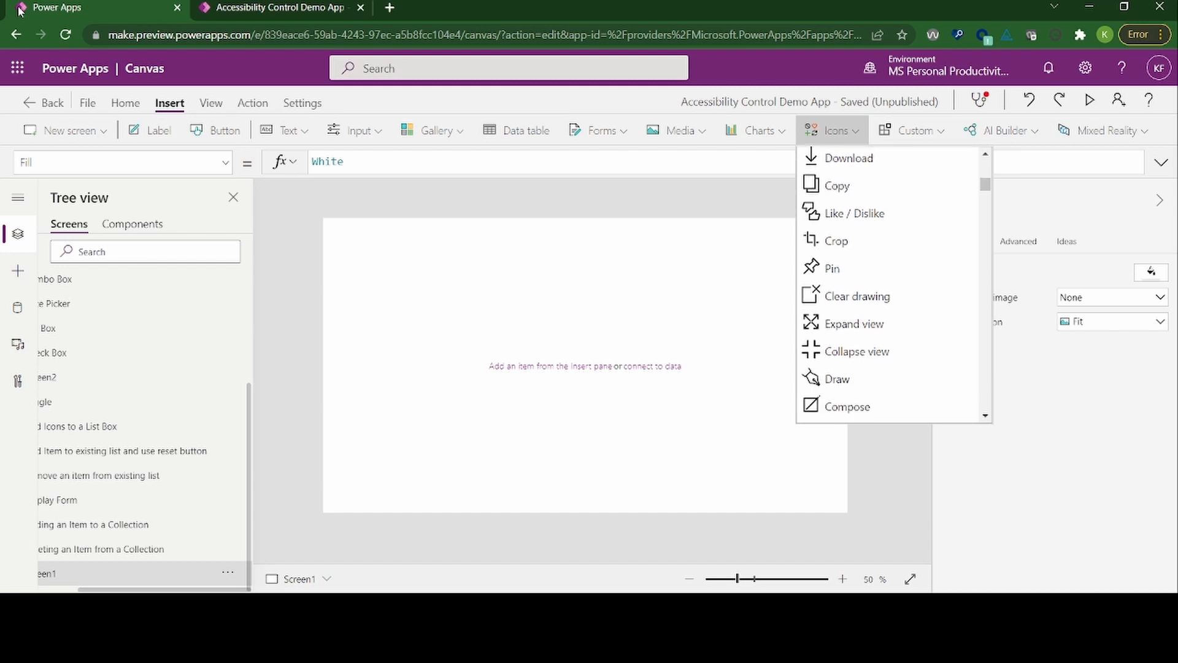
key("Down")
key("Down")
key("Up")
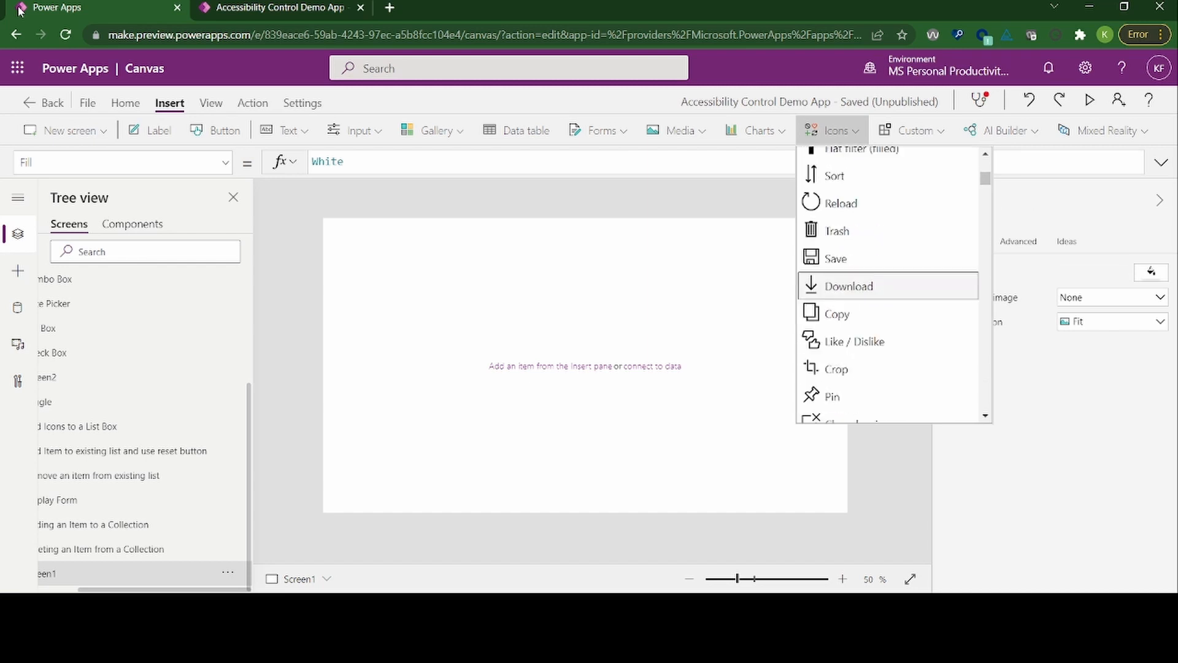
key("Up")
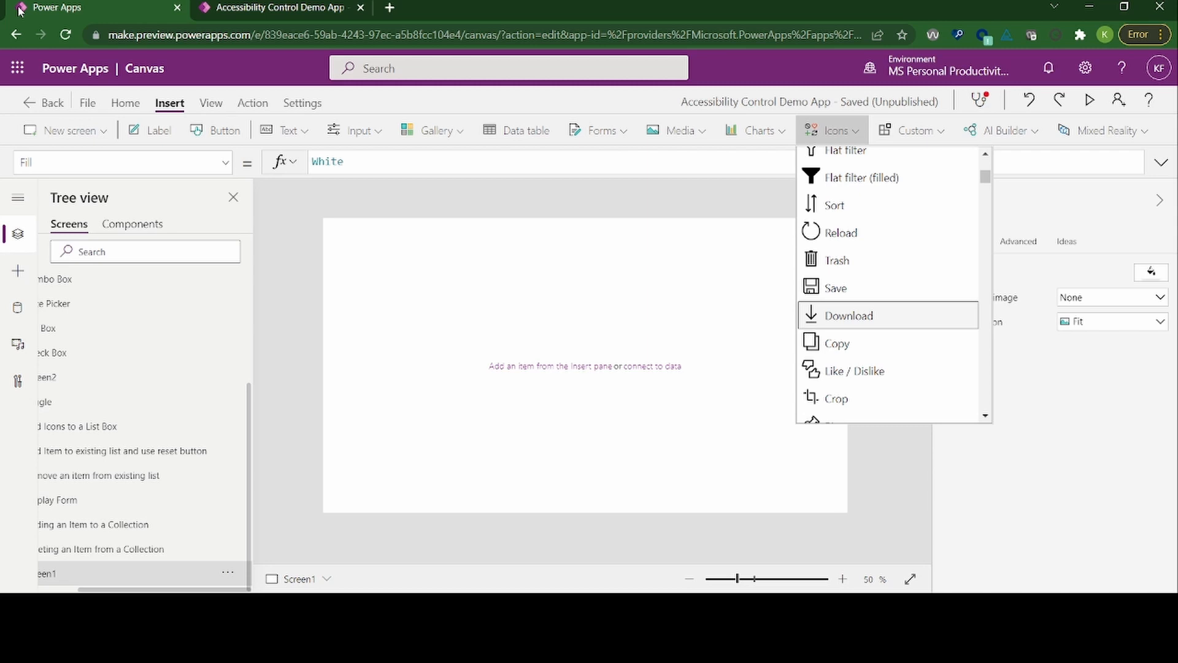
key("Return")
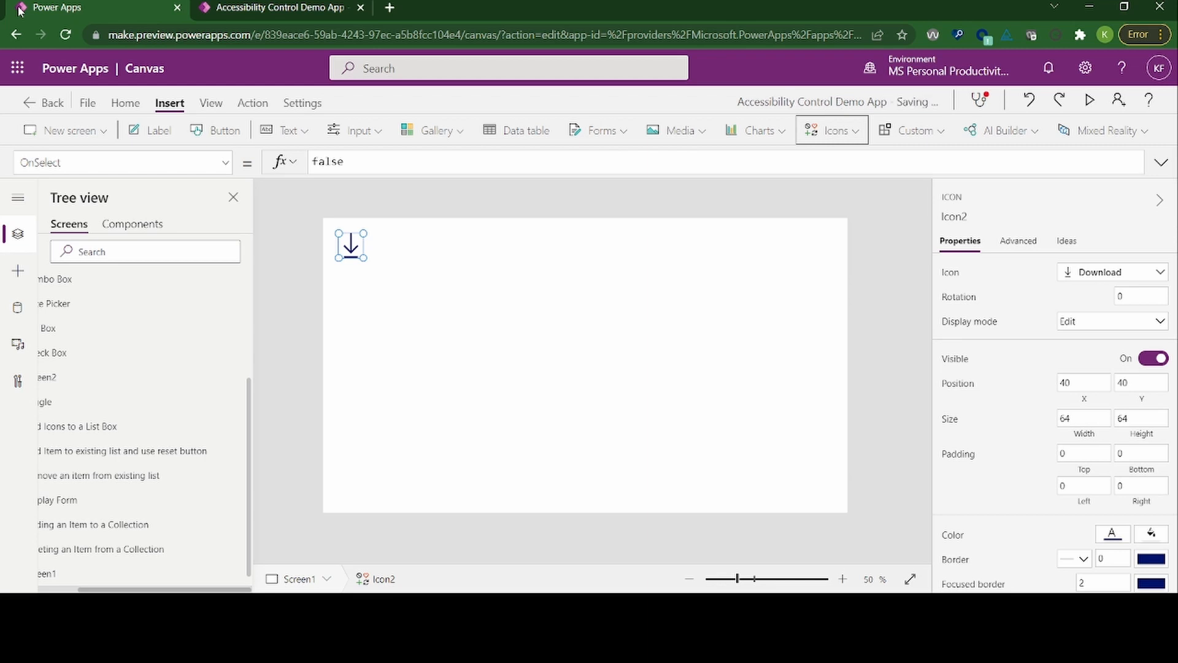
Step: Move the keyboard focus into the tree view and select the new Download icon beneath Screen1
key("ctrl+F6")
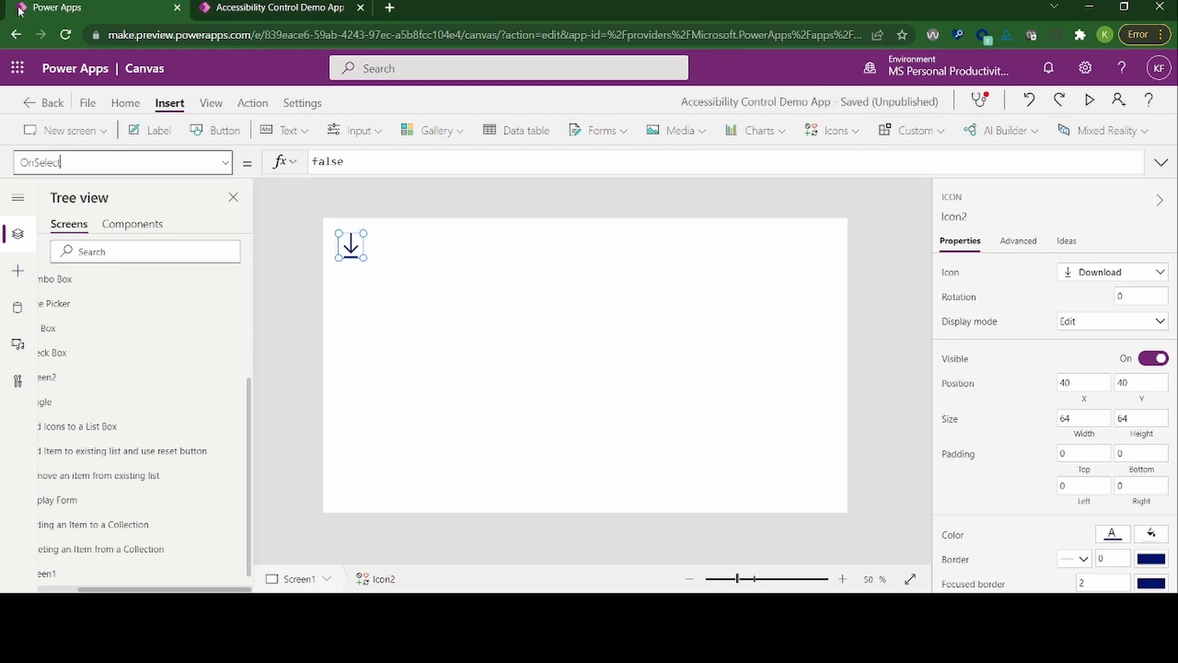
key("ctrl+F6")
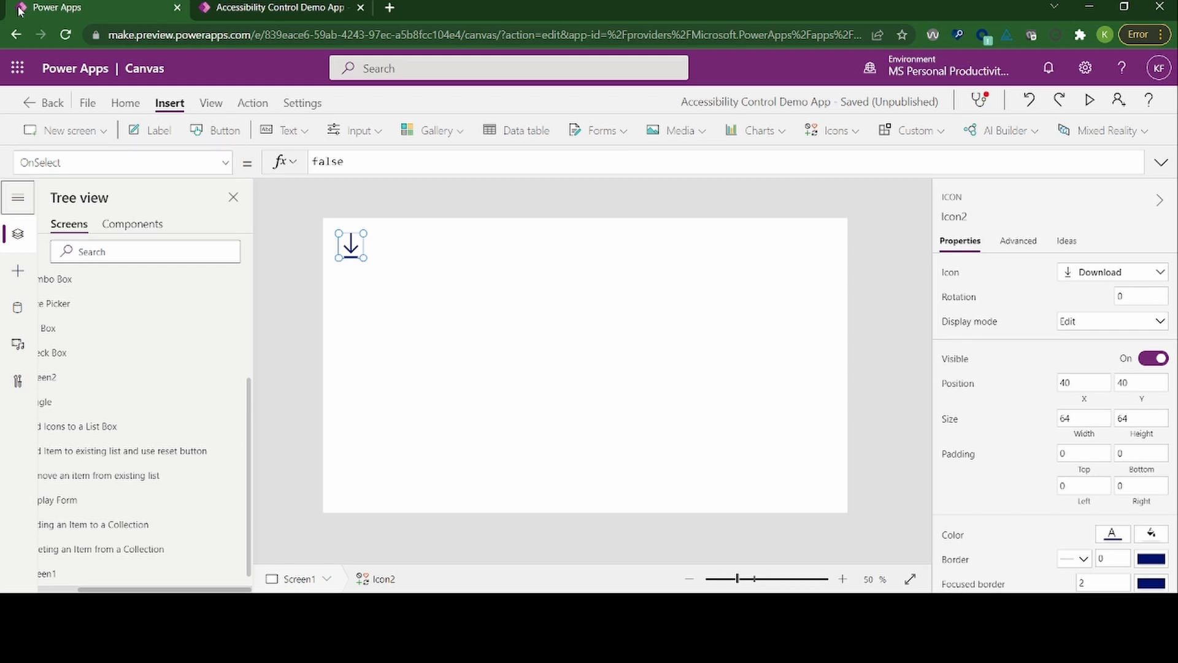
key("ctrl+F6")
key("Tab")
key("Tab")
key("Tab")
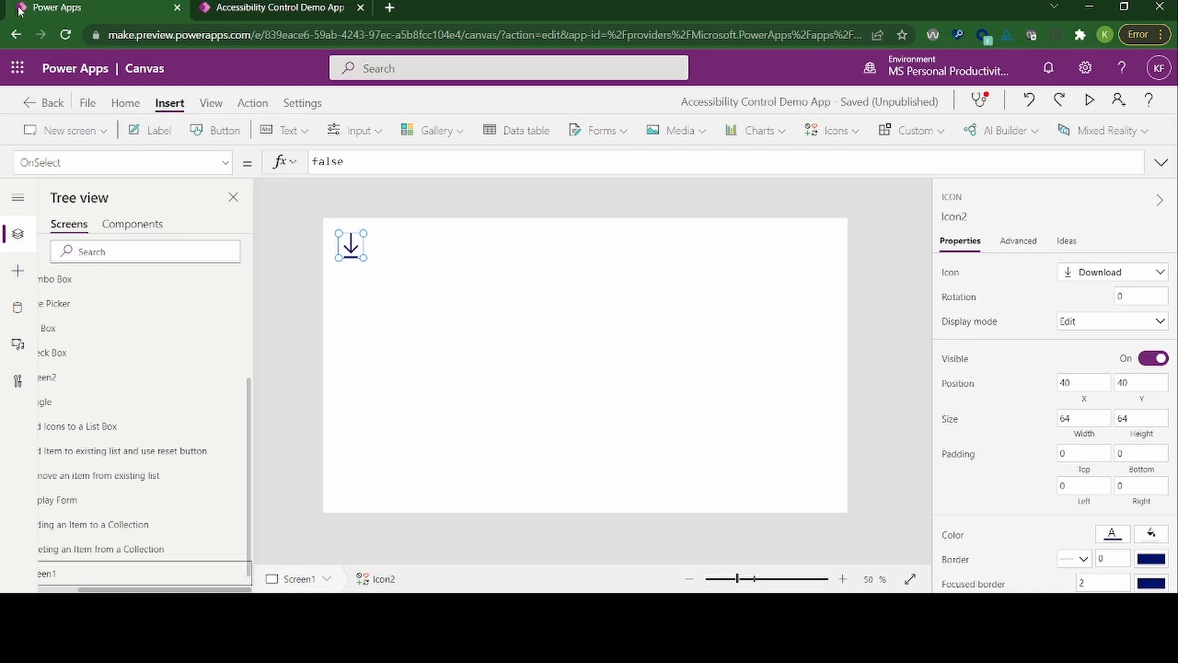
key("Down")
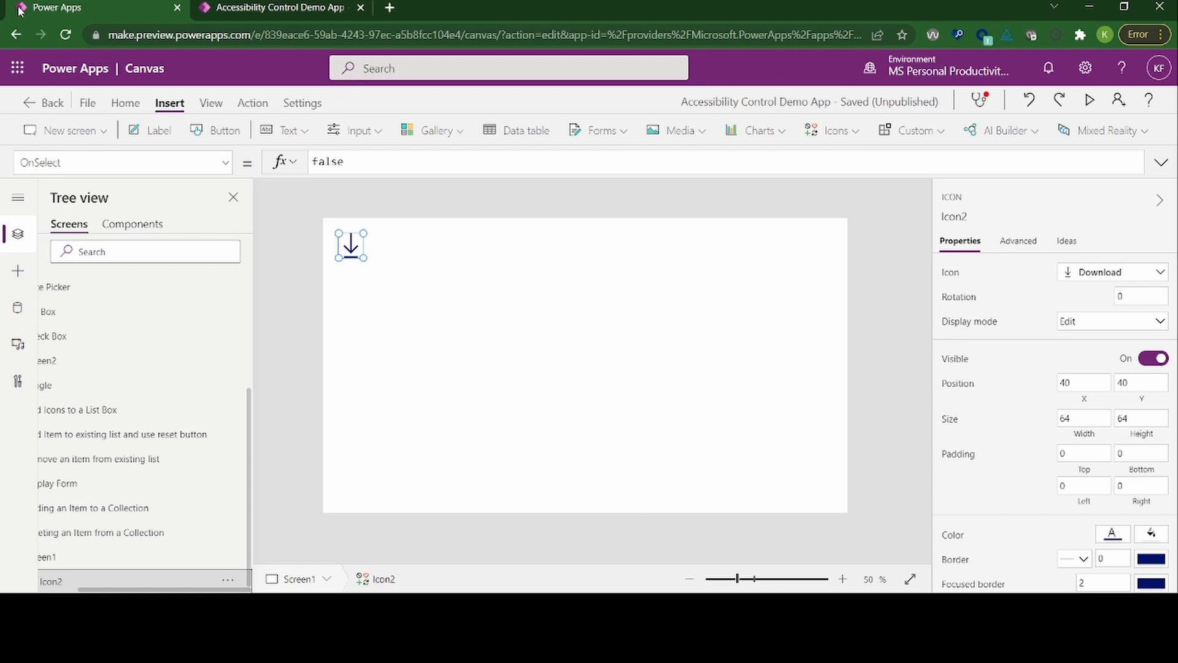
Step: Choose AccessibleLabel as the Download icon's property to edit in the formula bar
key("alt")
key("alt+d")
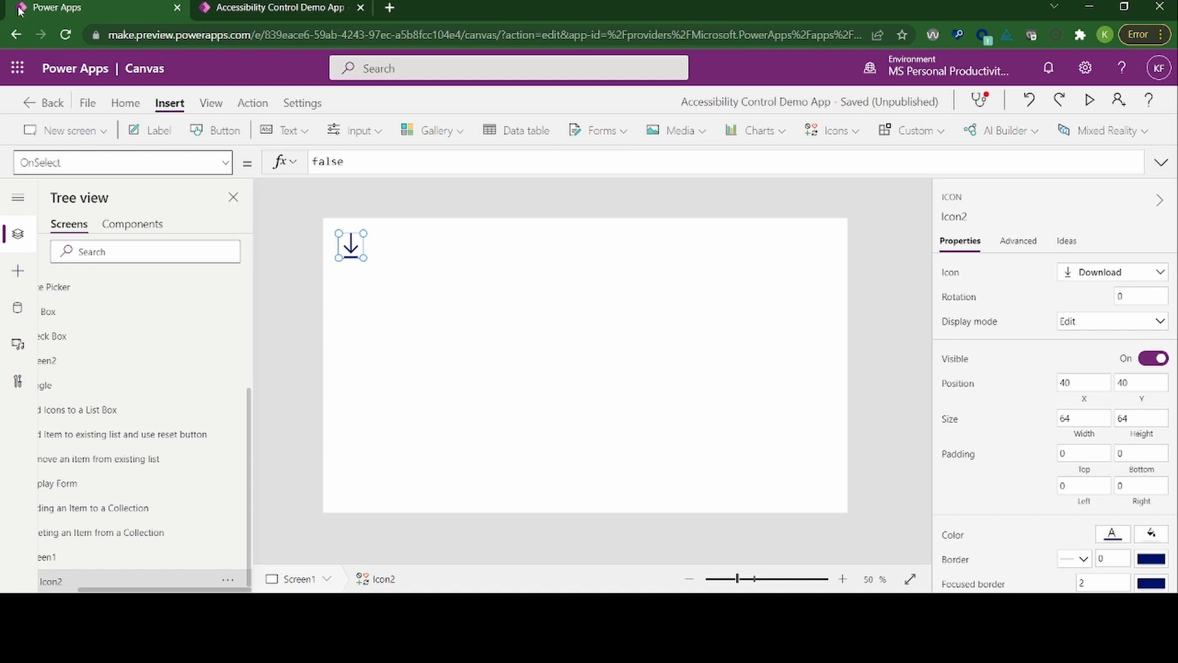
key("Down")
key("Down")
key("Up")
key("Up")
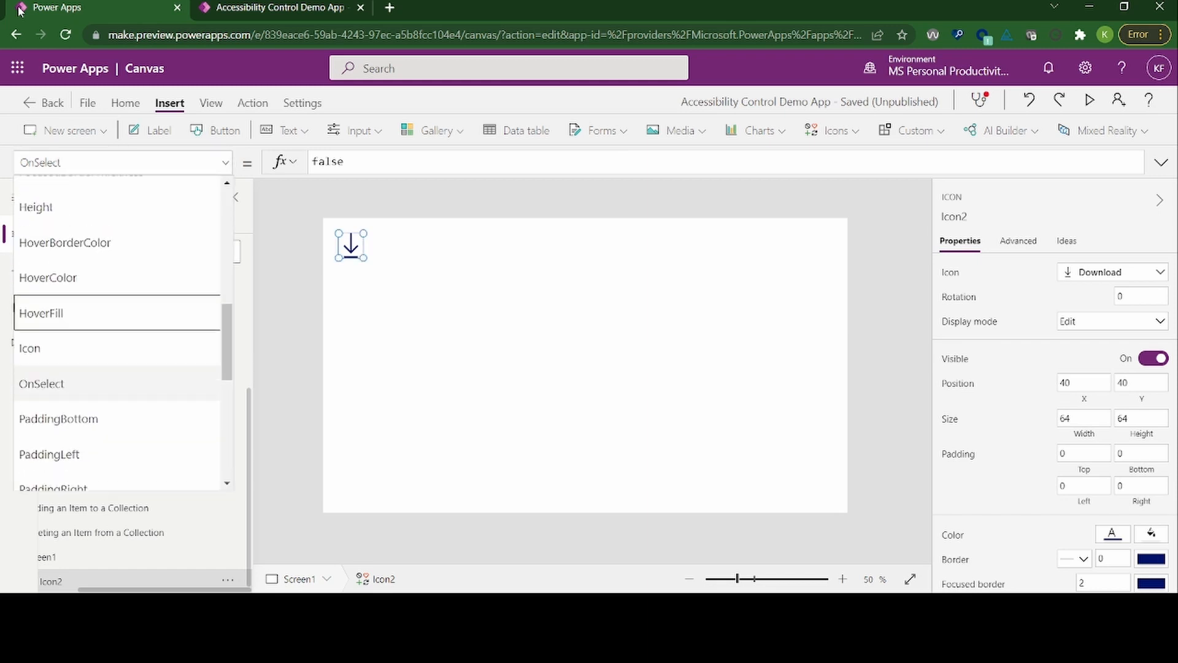
key("Up")
key("Up")
key("Up")
key("Up")
key("Up")
key("Up")
key("Up")
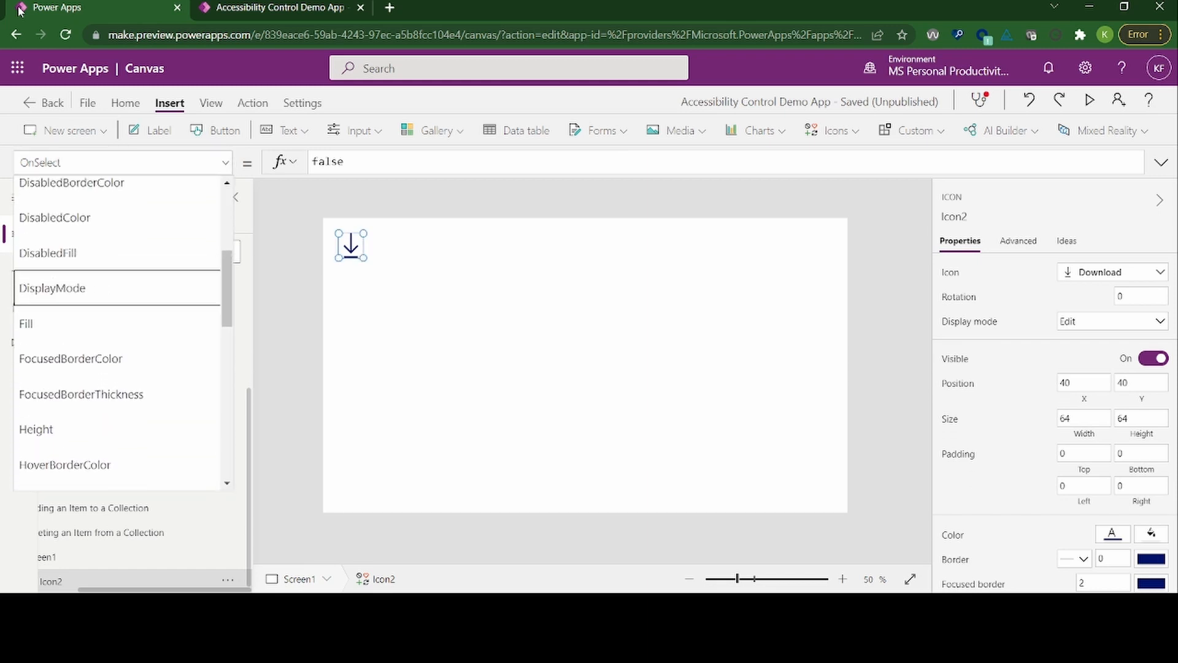
key("Up")
key("Up")
key("Up")
key("Up")
key("Up")
key("Up")
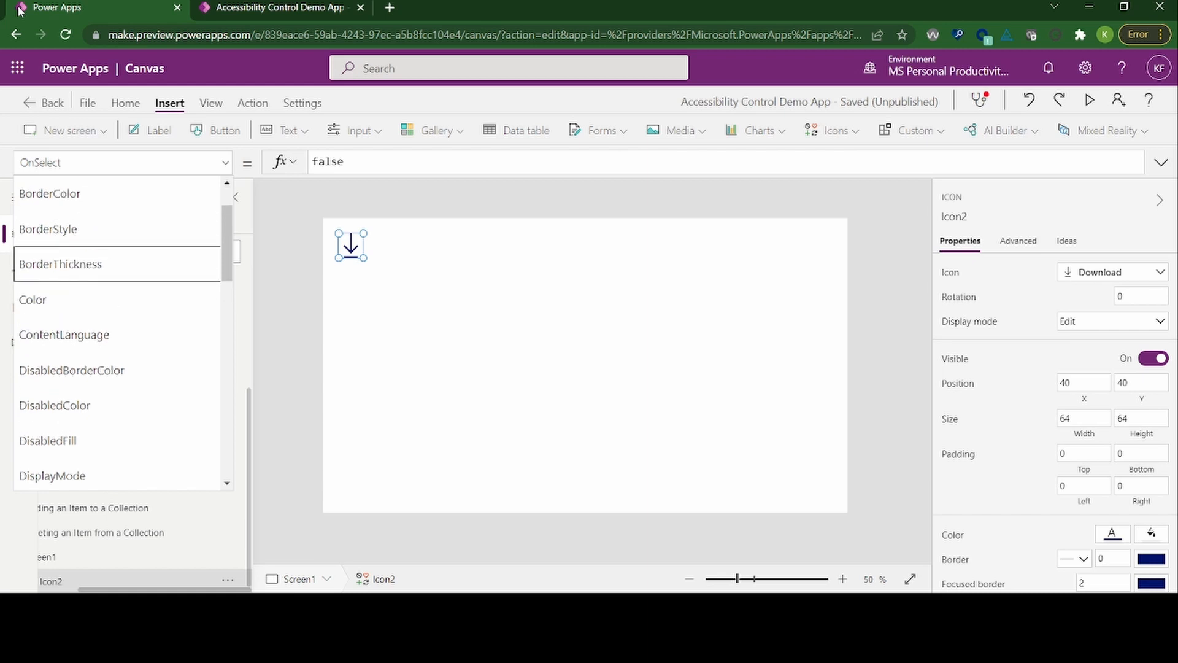
key("Up")
key("Up")
key("Up")
key("Up")
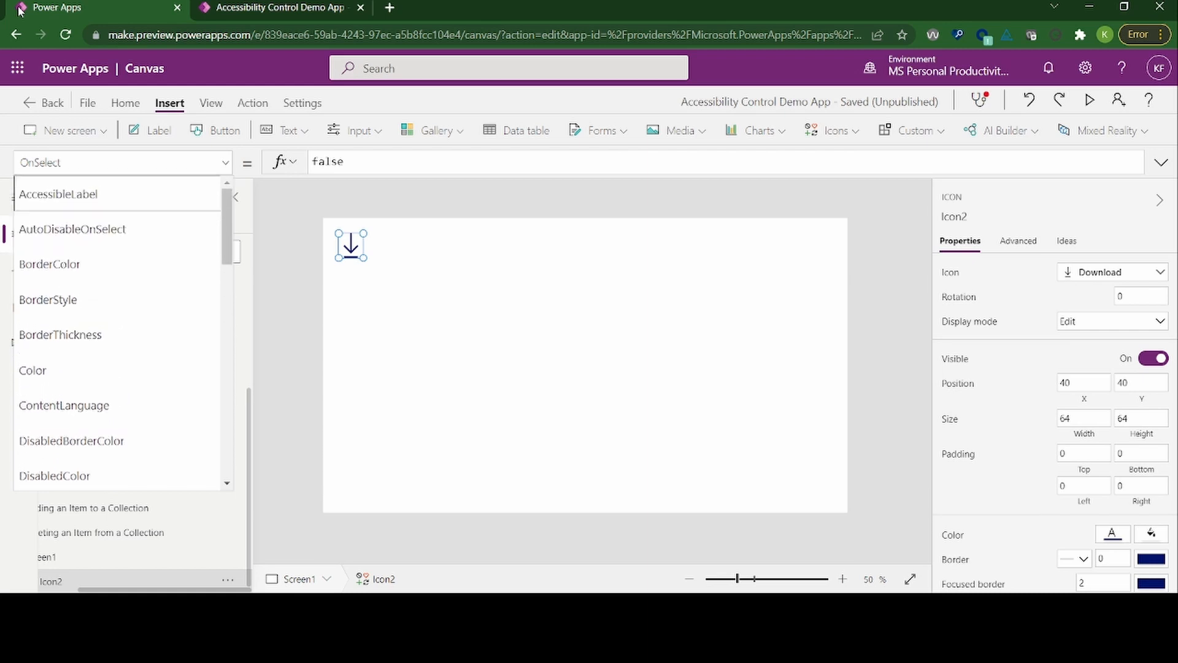
key("Return")
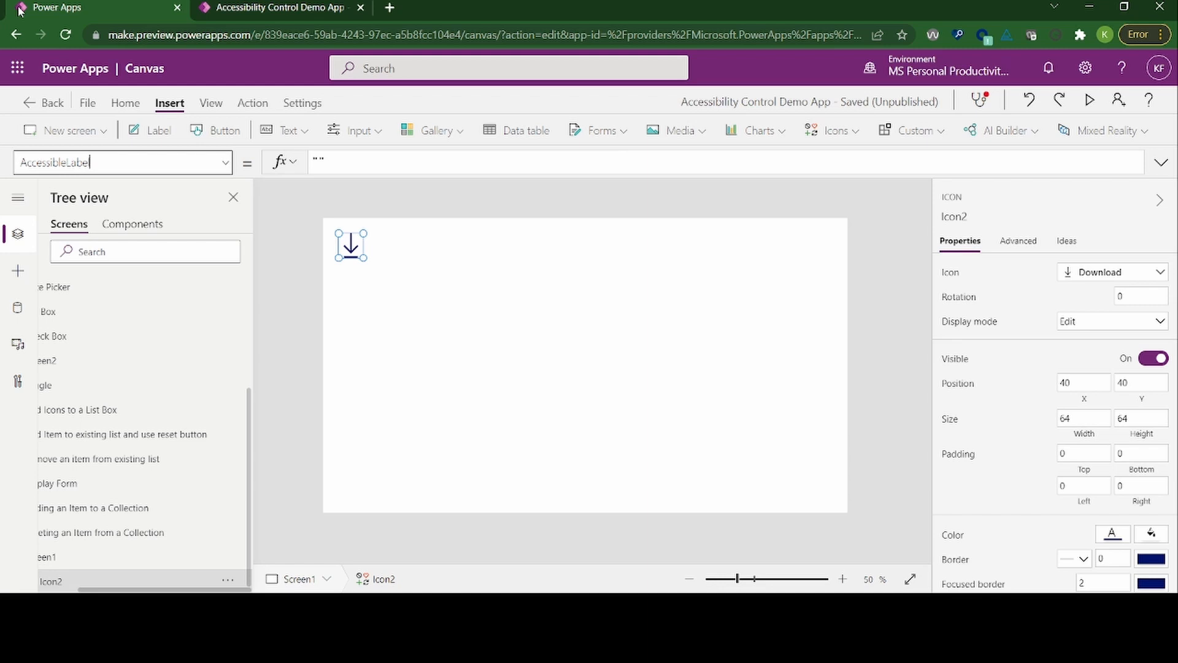
Step: Set the icon's AccessibleLabel formula to "Download", entering the text between the existing quotation marks
key("Tab")
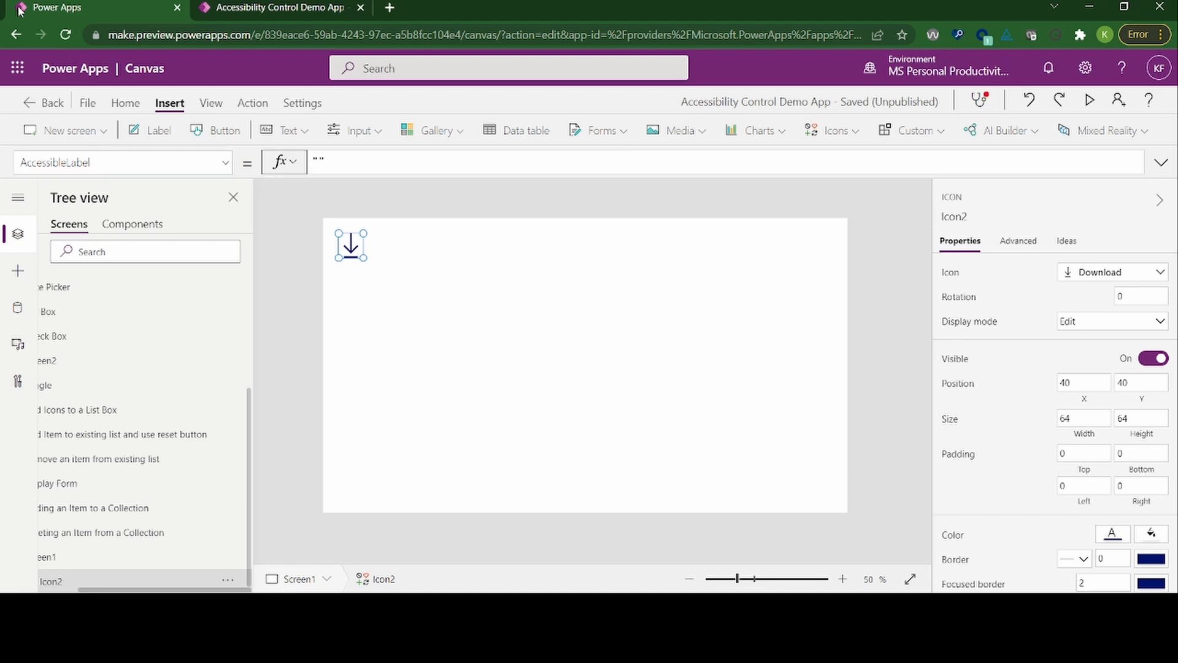
key("Tab")
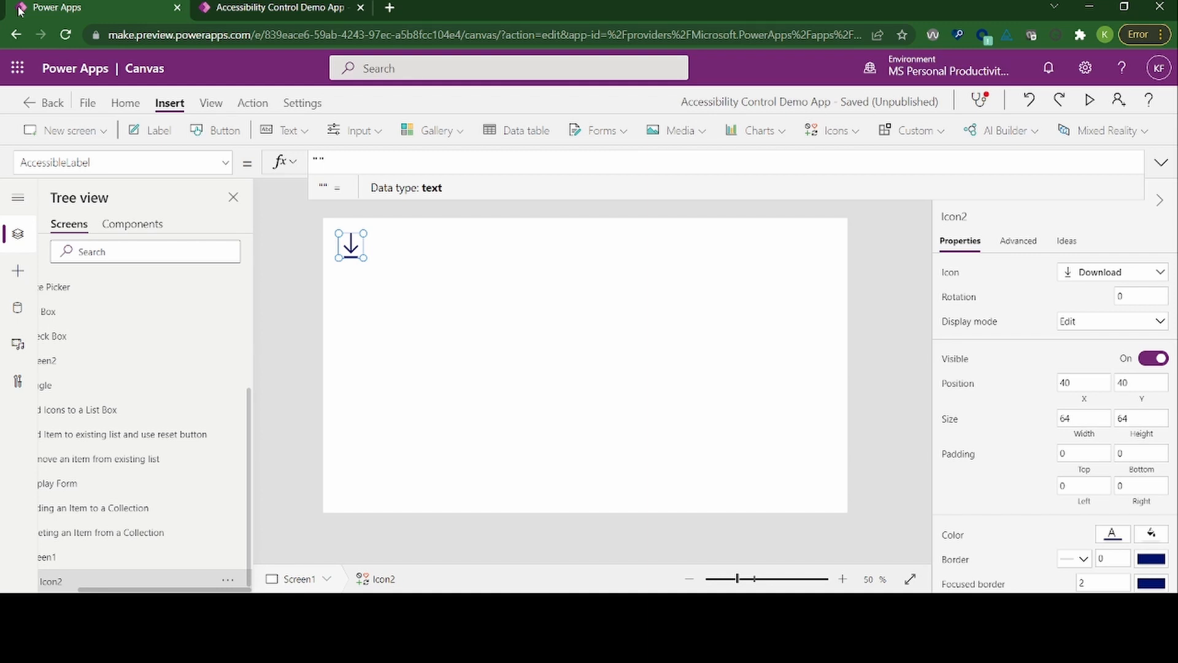
key("Left")
key("Left")
key("Right")
key("Right")
key("Left")
key("Left")
key("Right")
type("Download")
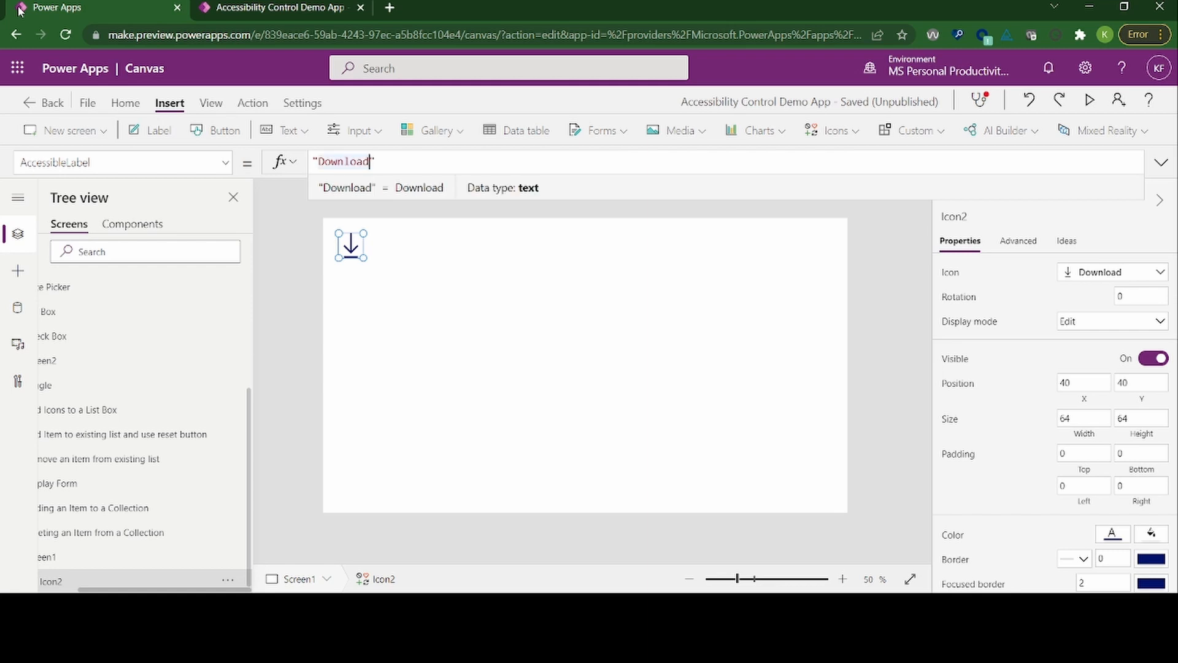
Step: Save the app and run it in preview, dismissing the testing tip on return to the editor
key("ctrl+s")
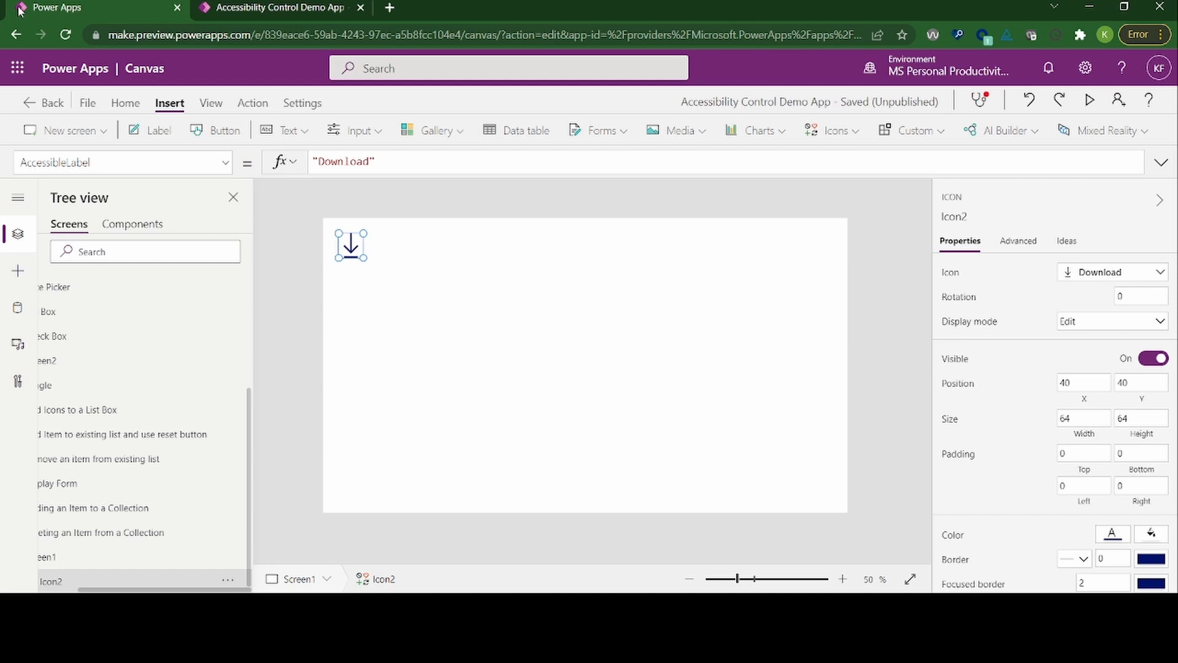
key("F5")
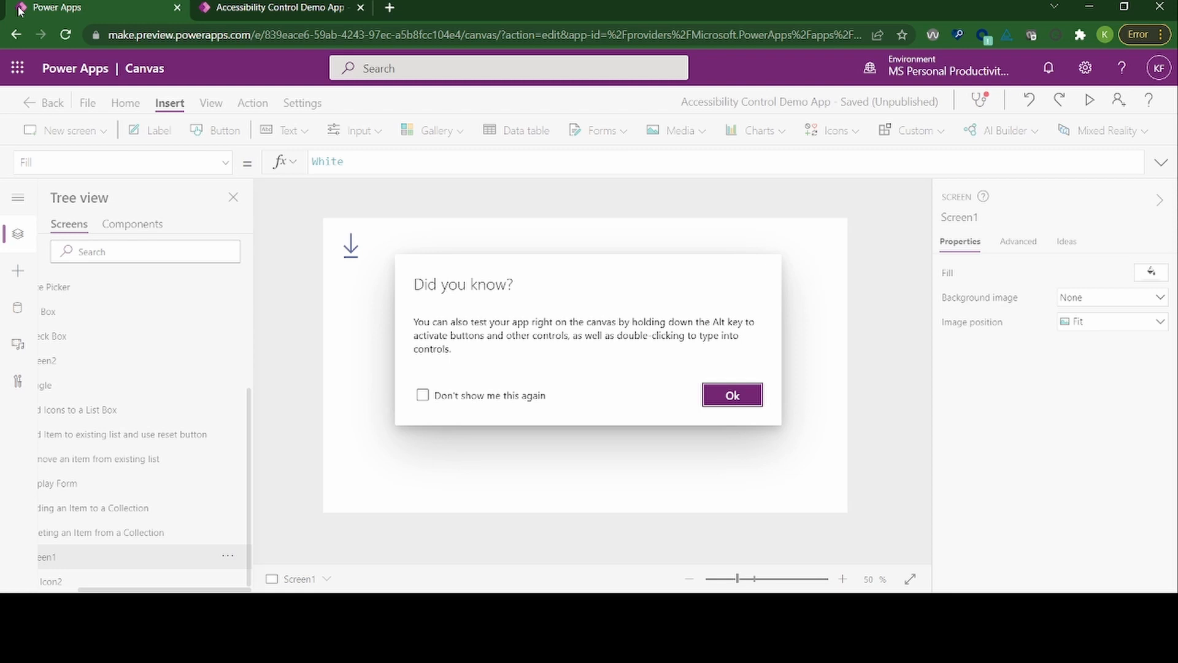
key("Return")
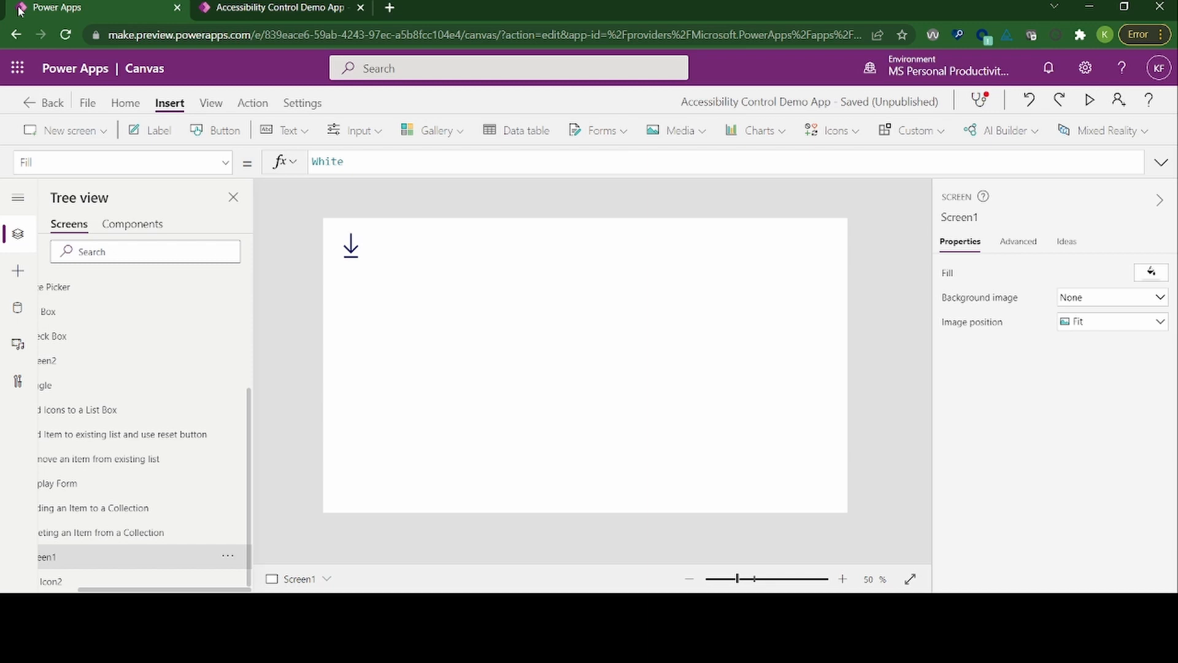
Step: Move the keyboard focus from the canvas to the command bar and open the App checker
key("Tab")
key("Tab")
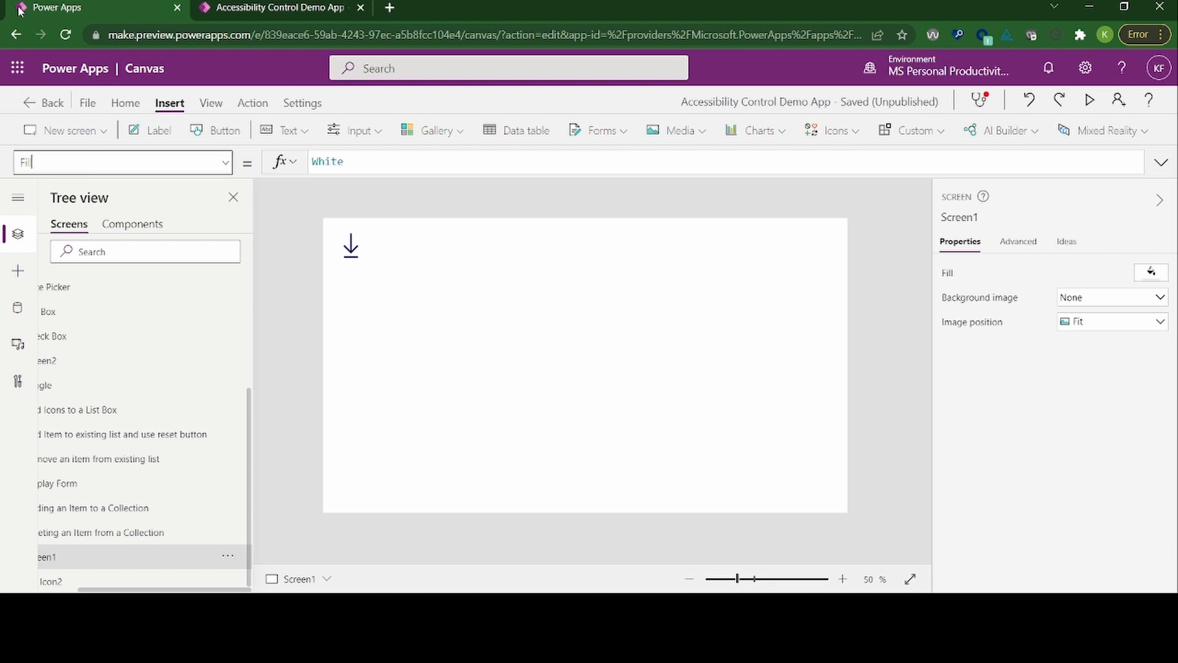
key("Tab")
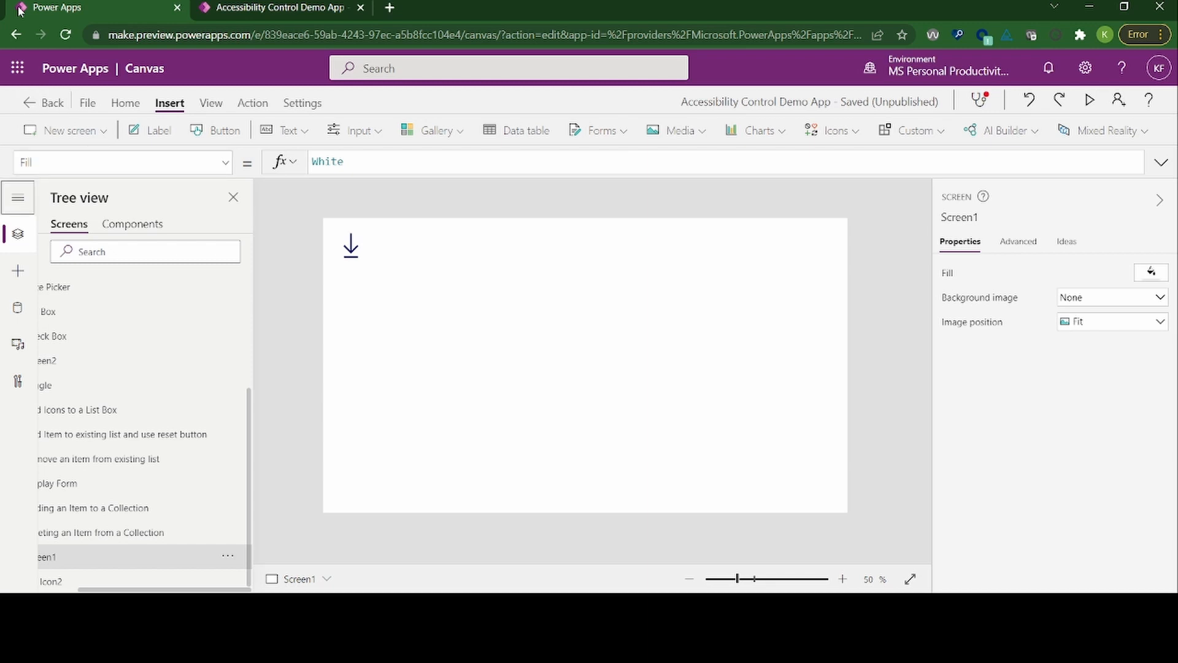
key("Tab")
key("Tab")
key("Tab")
key("Tab")
key("Tab")
key("Tab")
key("Tab")
key("Tab")
key("Tab")
key("Tab")
key("Tab")
key("Return")
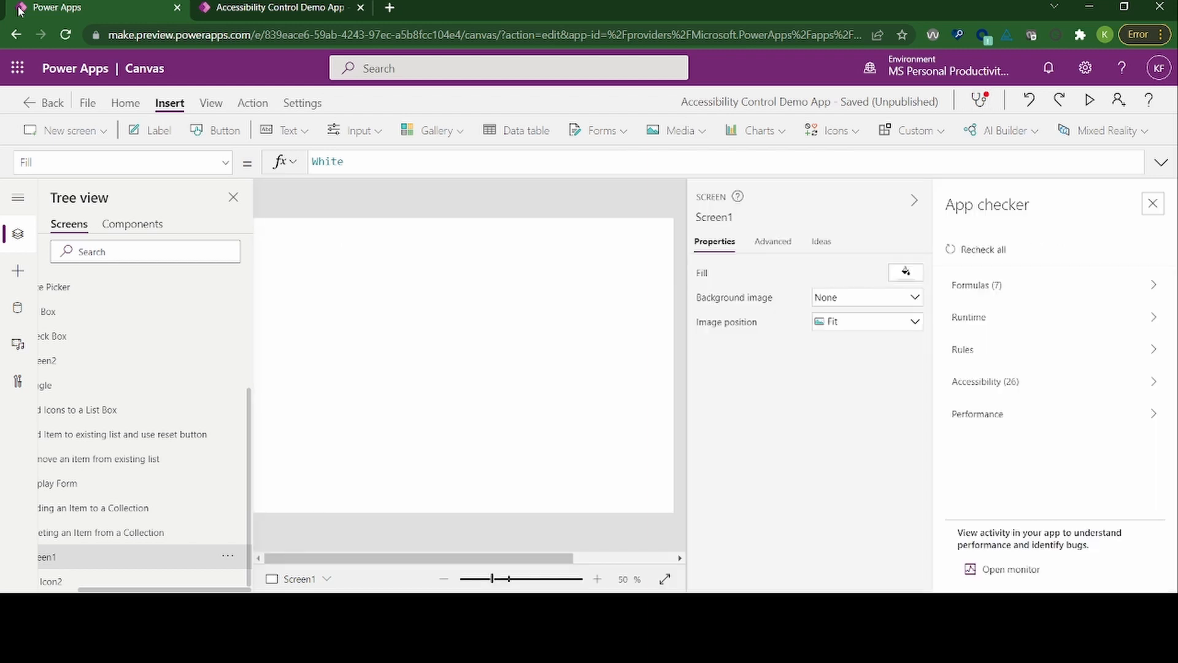
Step: Go through the App checker categories and open the Accessibility results
key("Tab")
key("Tab")
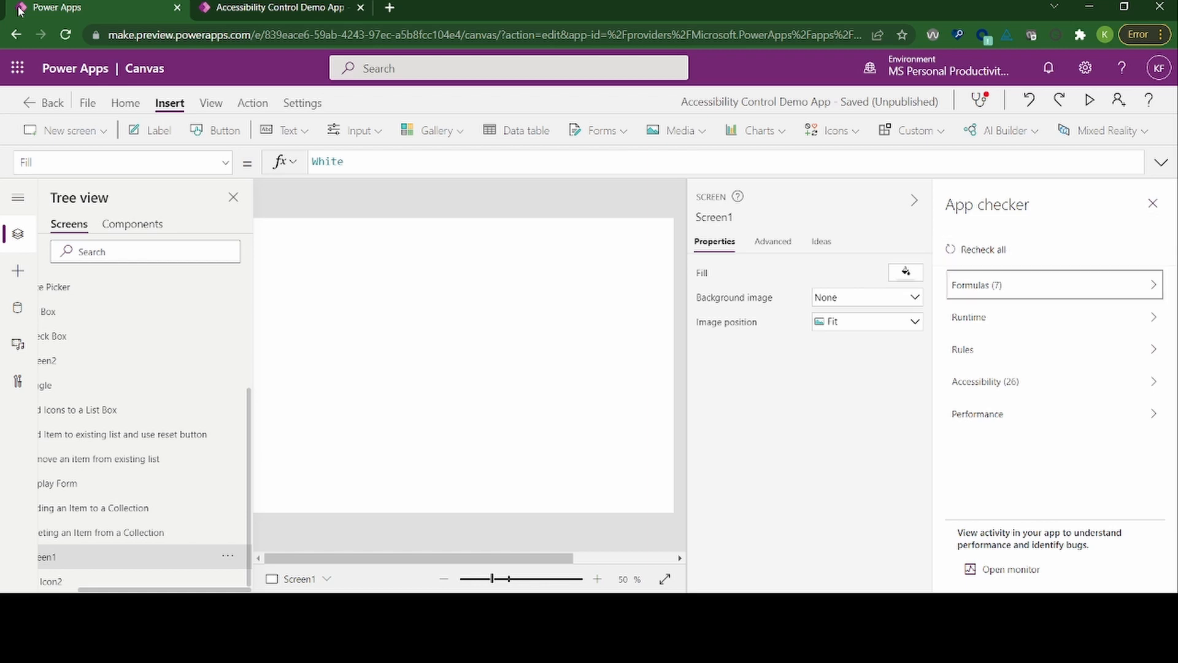
key("Tab")
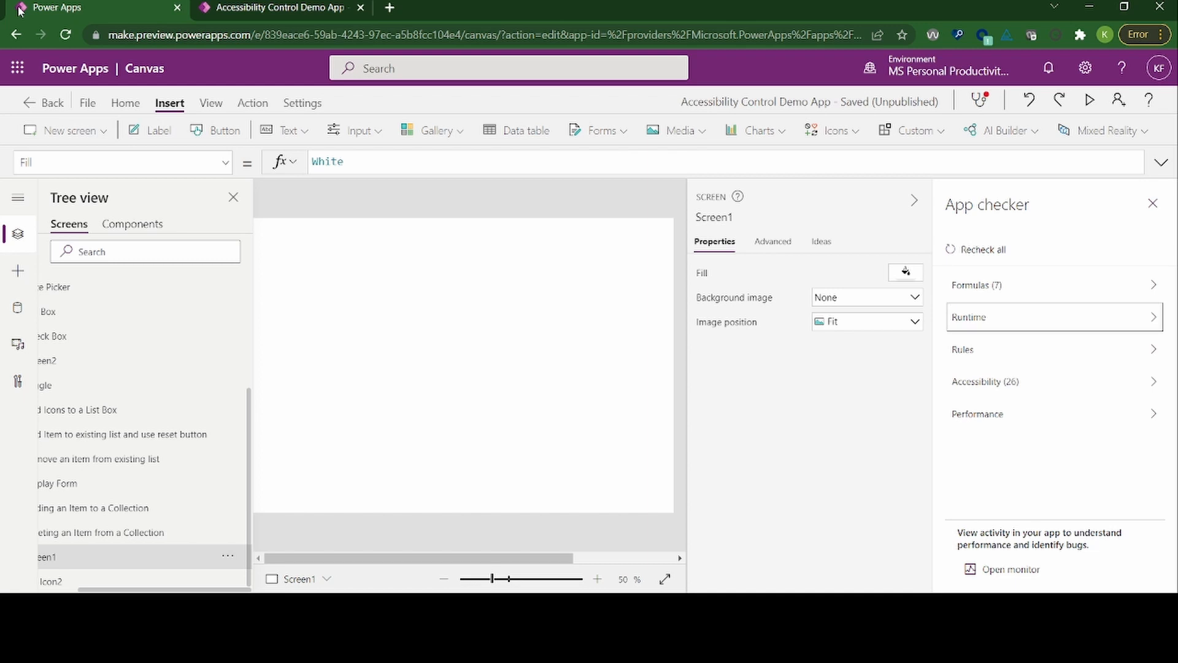
key("Tab")
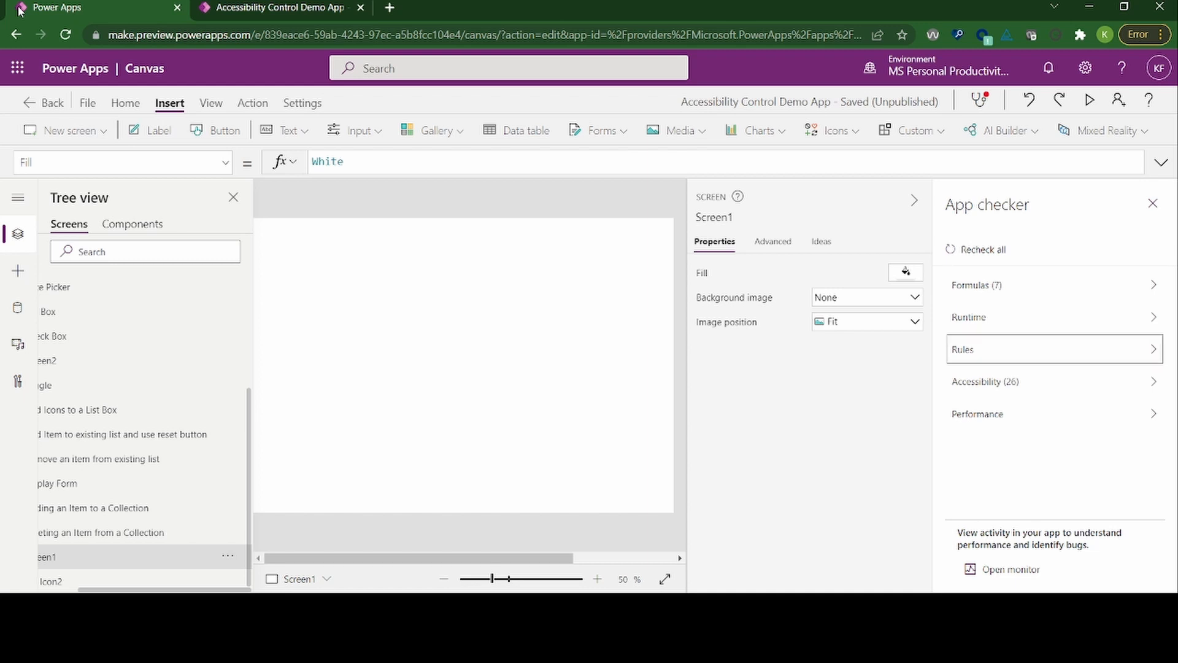
key("Tab")
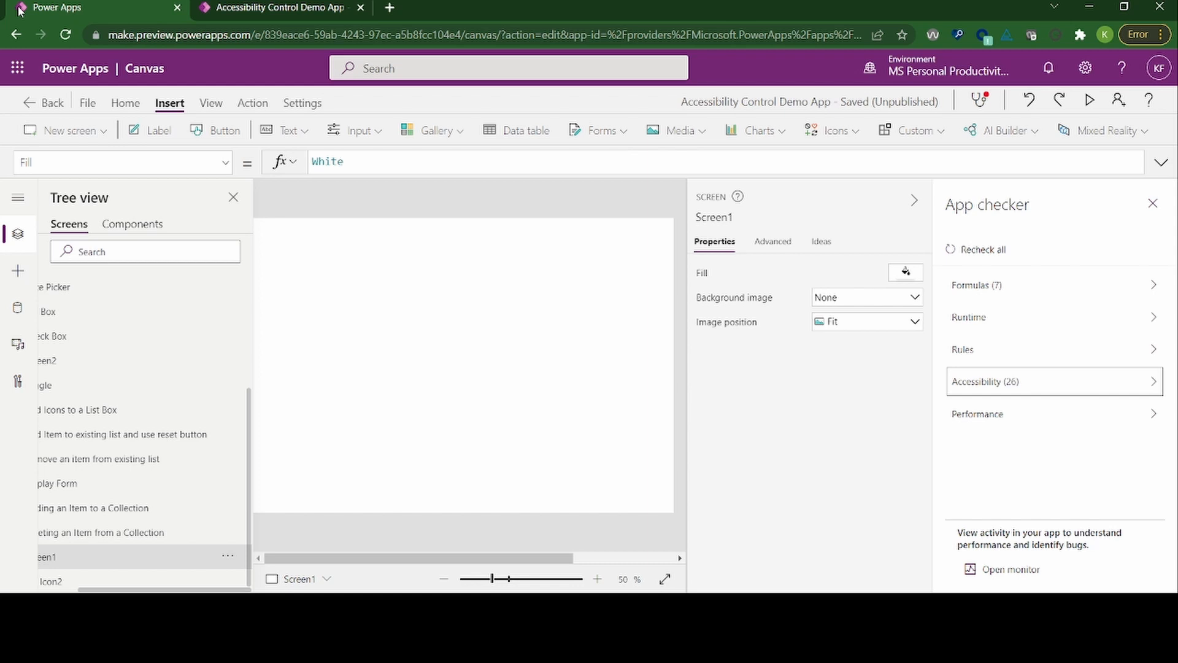
key("Return")
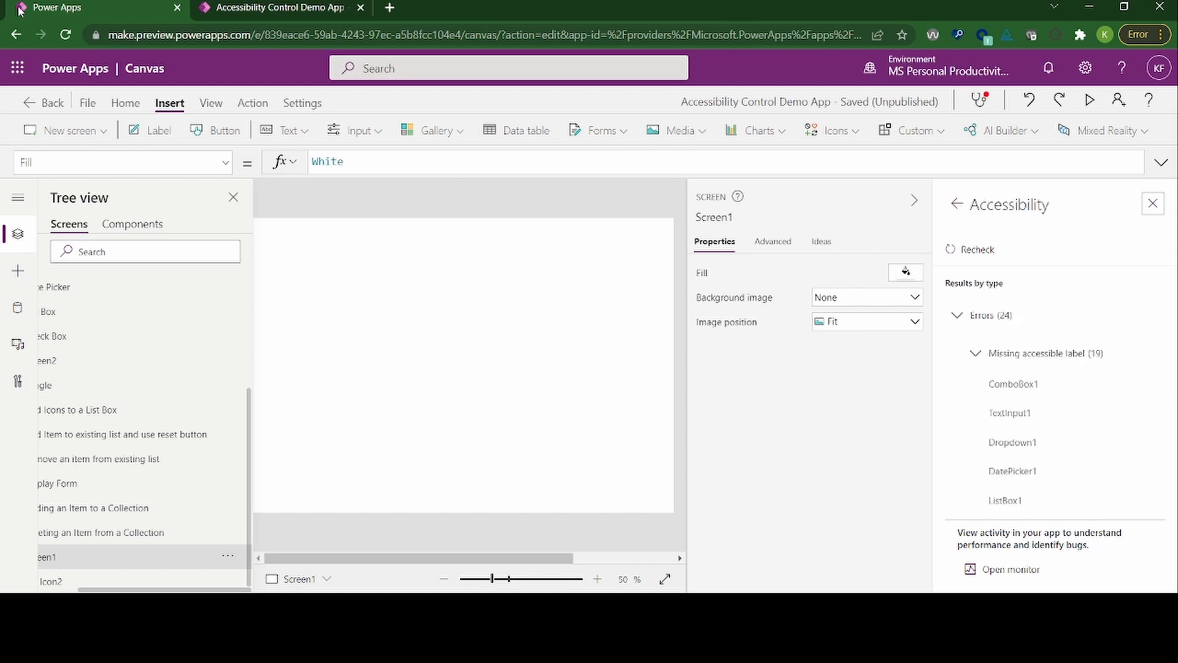
Step: Go through the controls under the Missing accessible label errors and open the issue details for ComboBox1
key("Tab")
key("Tab")
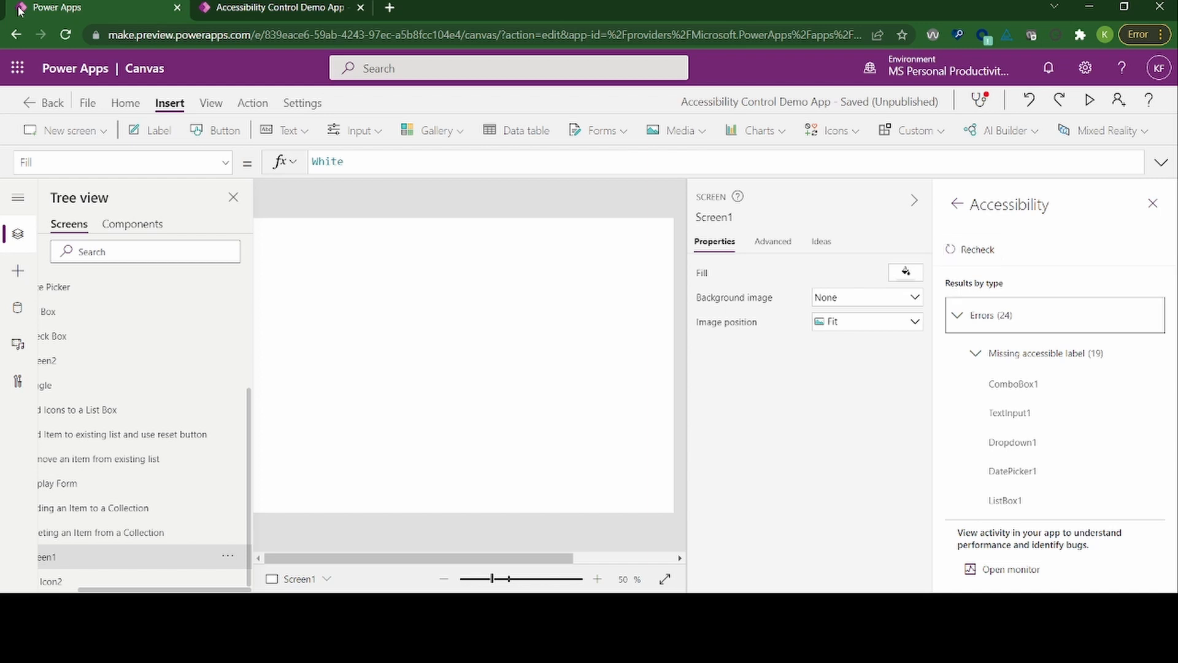
key("Tab")
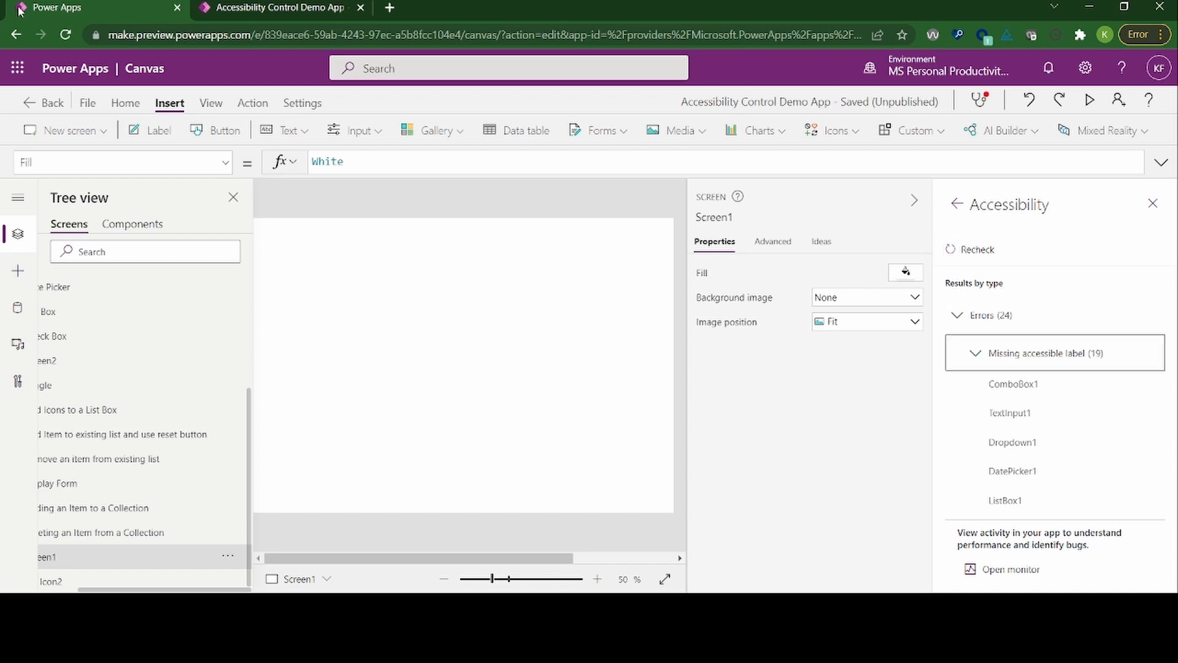
key("Tab")
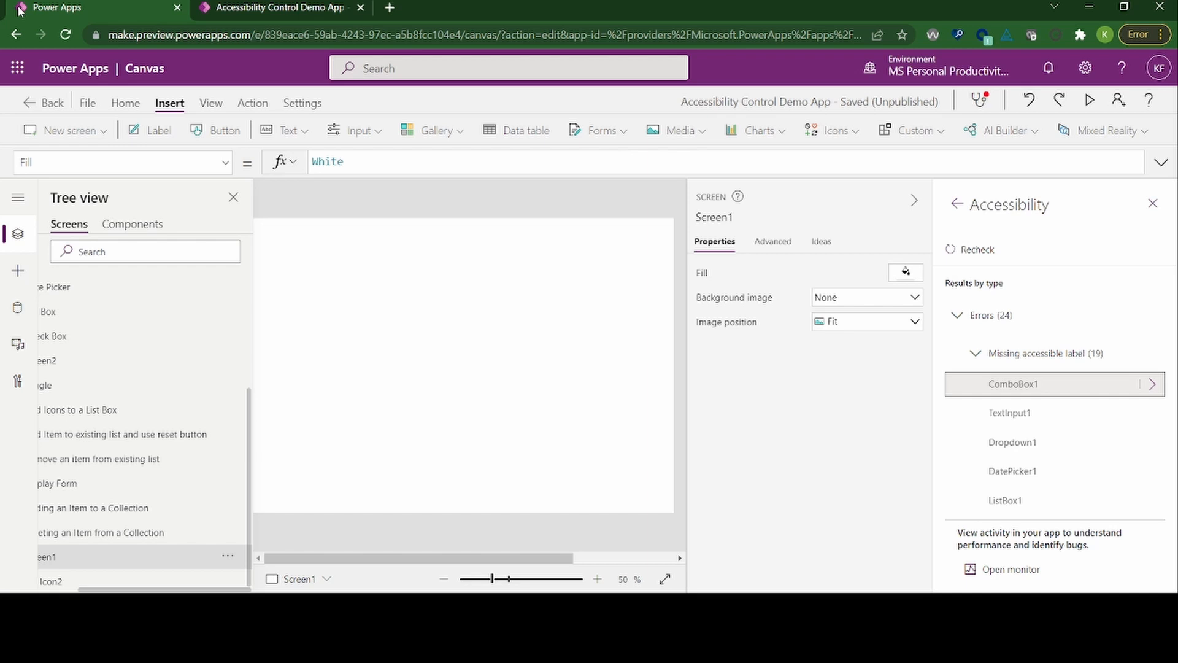
key("Down")
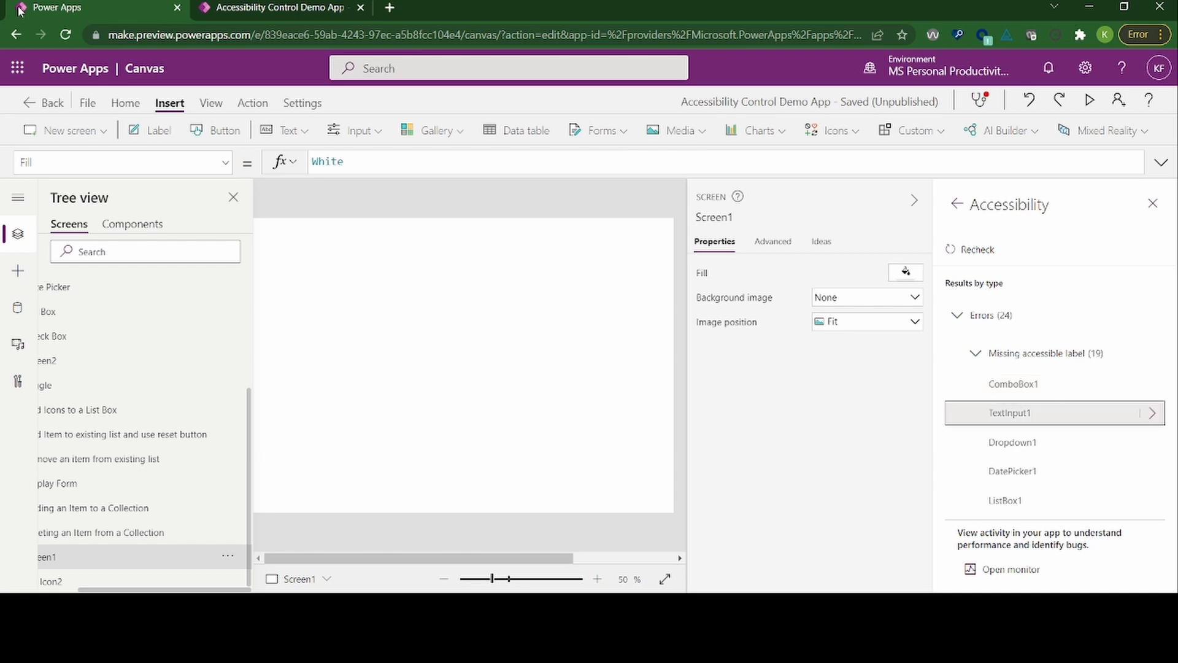
key("Down")
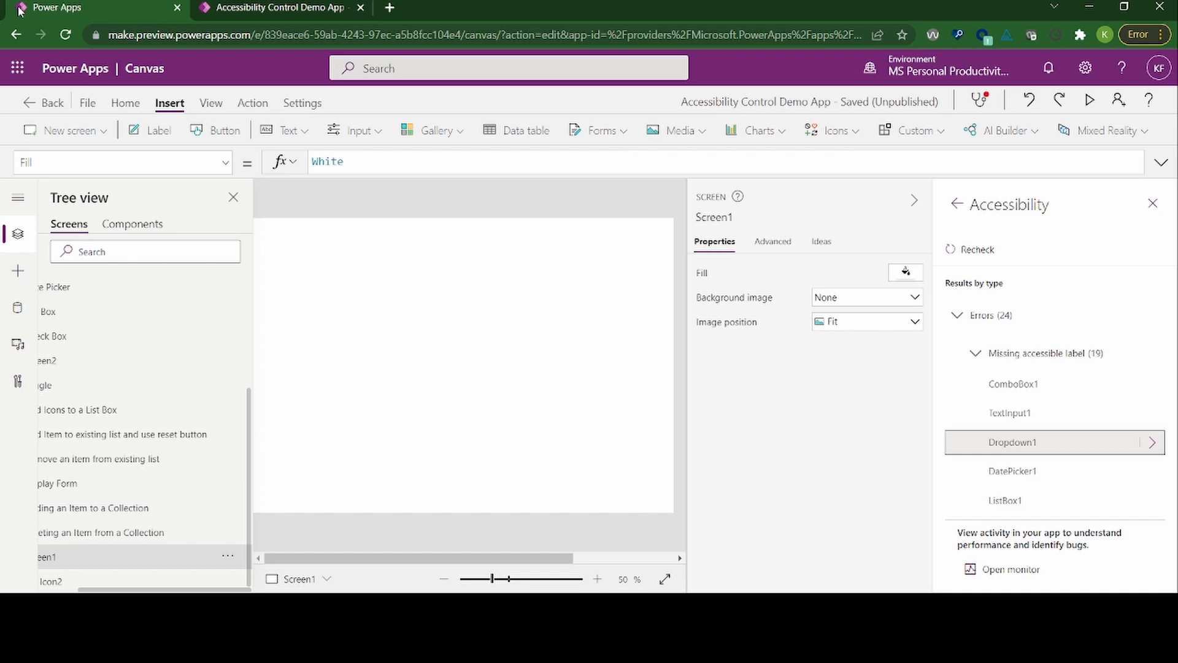
key("shift+Tab")
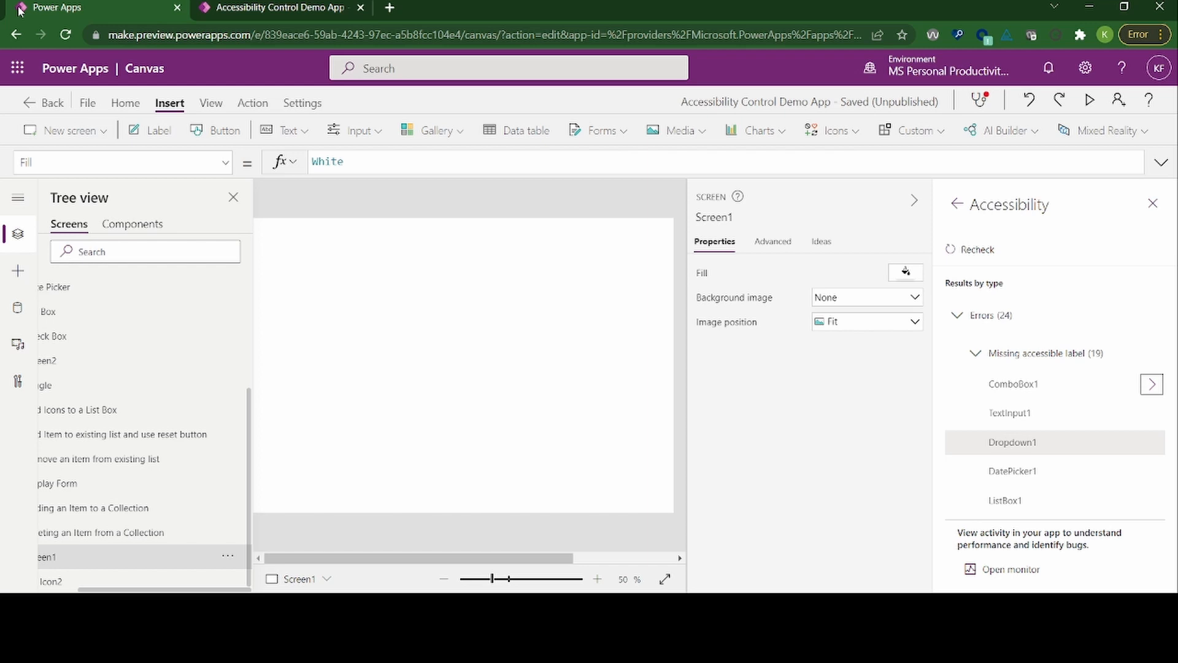
key("Return")
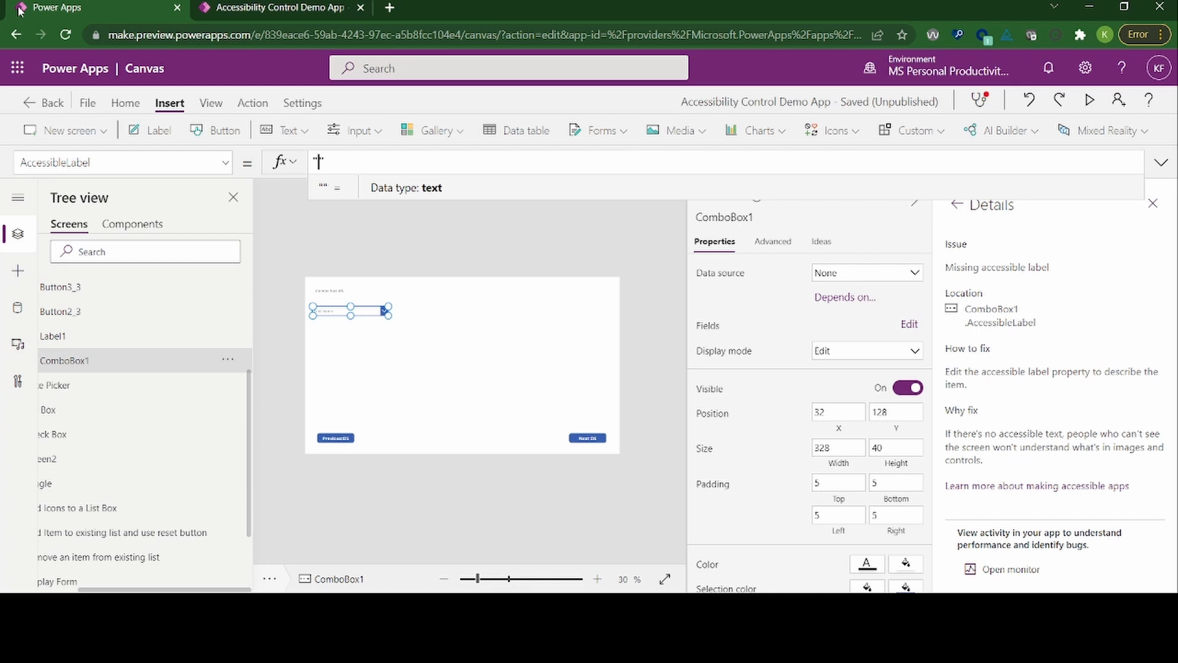
Step: Move the keyboard focus to ComboBox1's AccessibleLabel property selection and return to its formula for editing
key("Left")
key("shift+Tab")
key("shift+Tab")
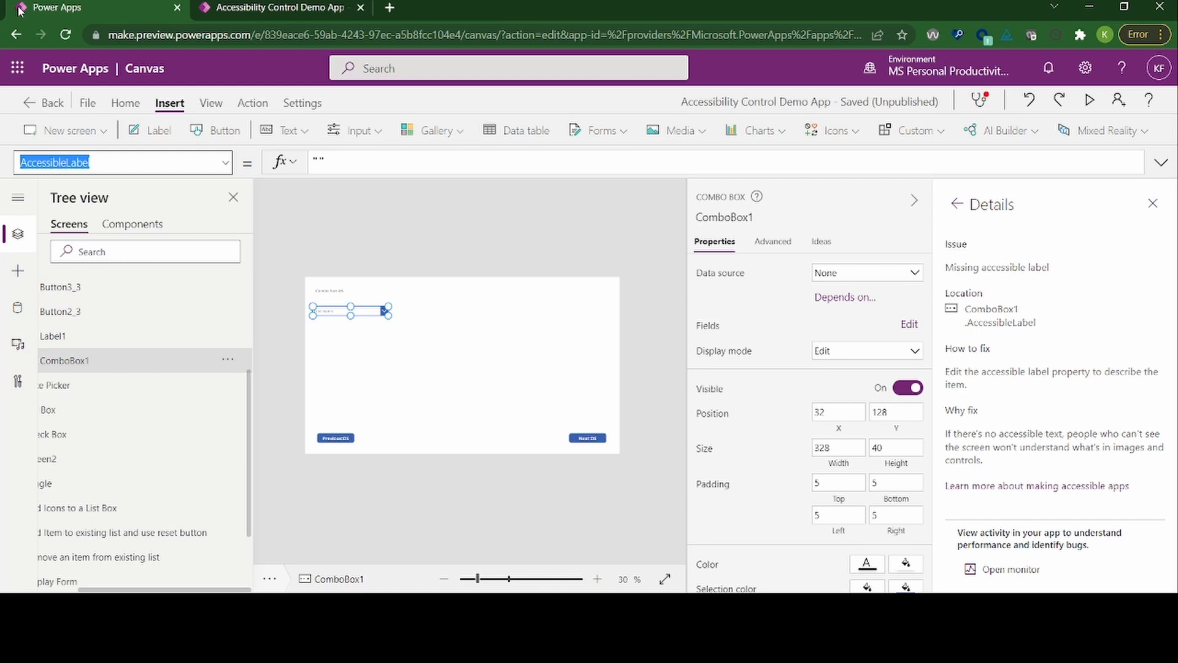
key("Return")
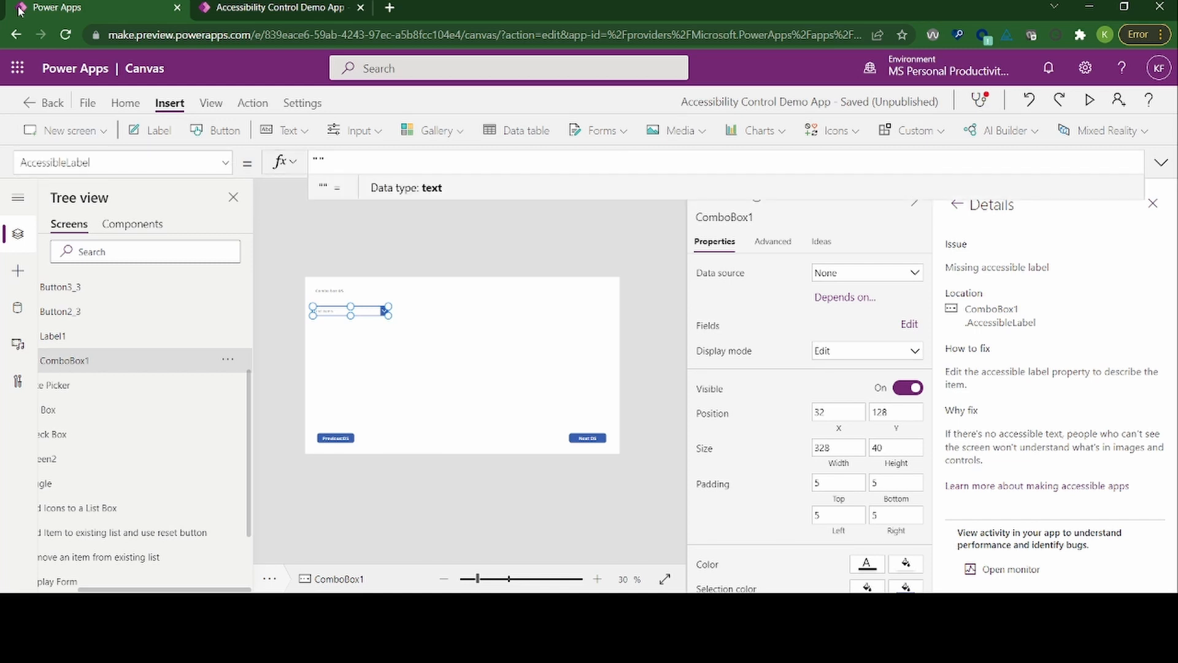